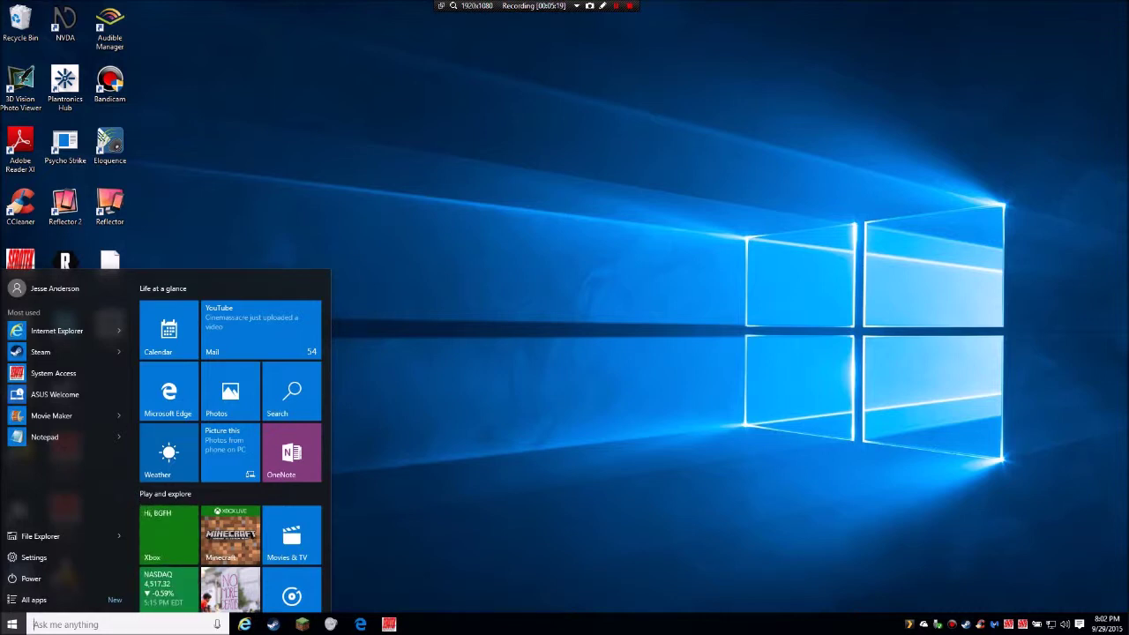
Examine the Start menu's entries from the account name through the most used apps down to All apps
{"action": "key", "text": "Tab"}
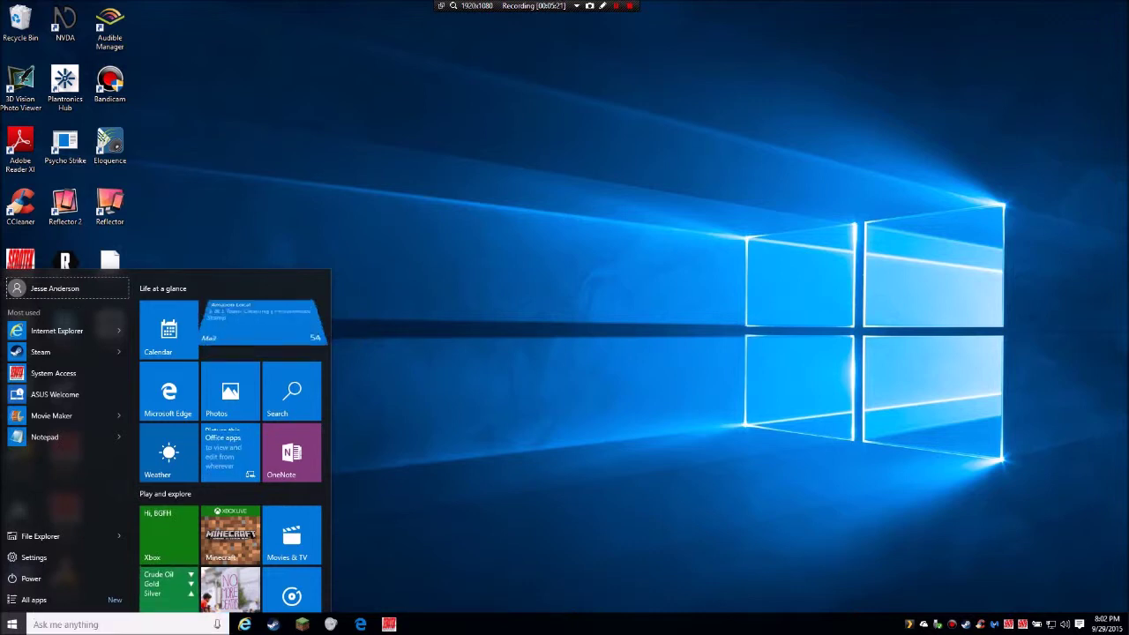
{"action": "key", "text": "Down"}
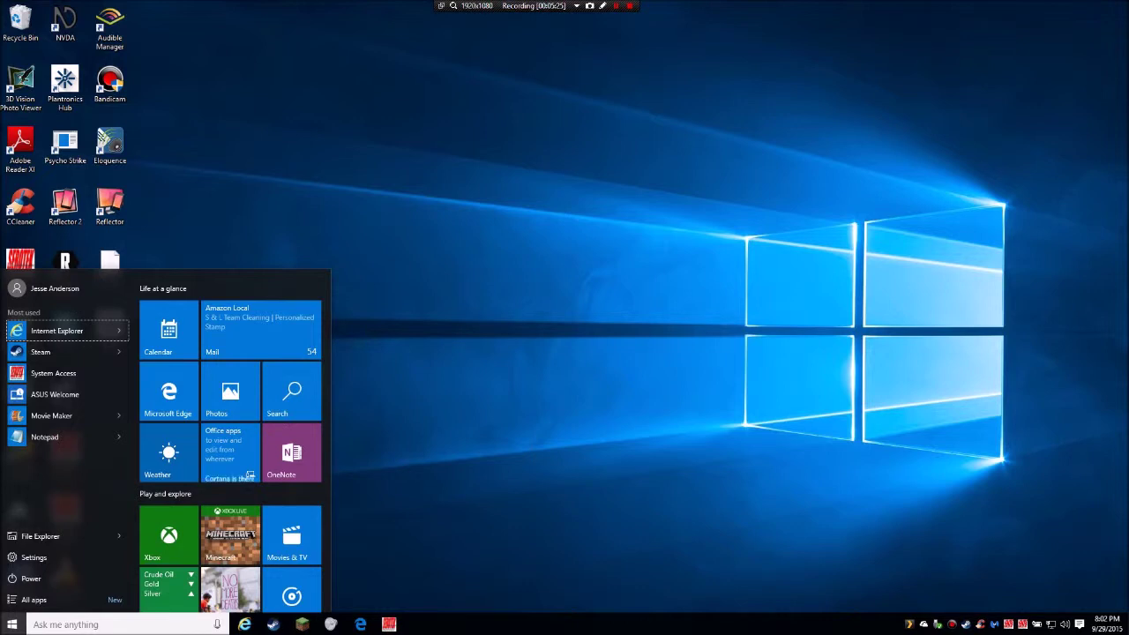
{"action": "key", "text": "Down"}
{"action": "key", "text": "Down"}
{"action": "key", "text": "Down"}
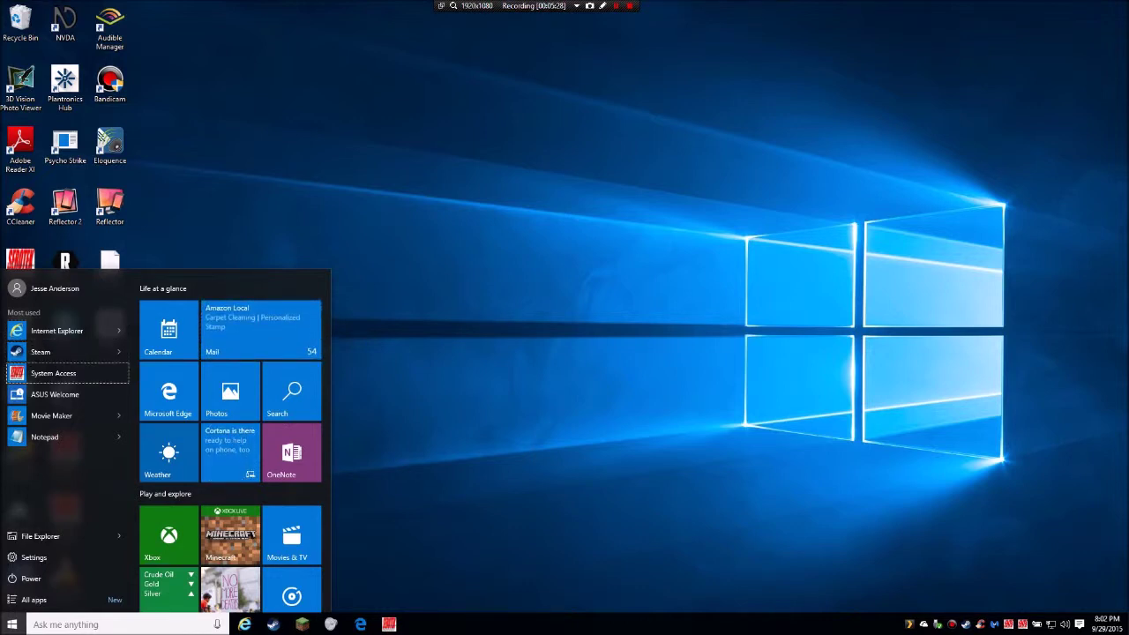
{"action": "key", "text": "Down"}
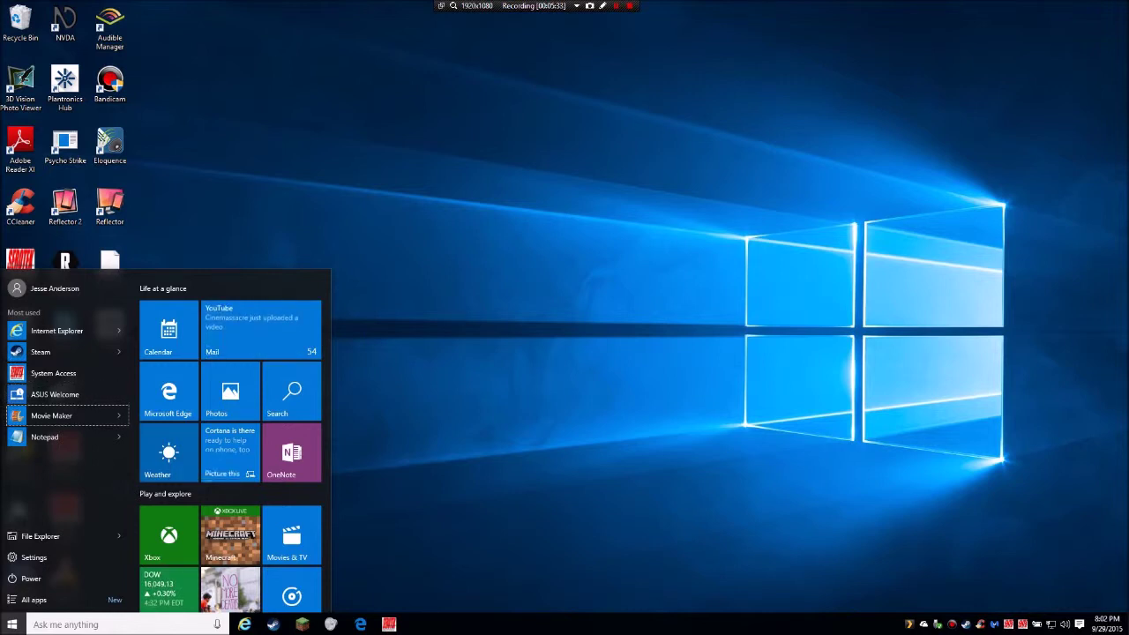
{"action": "key", "text": "Down"}
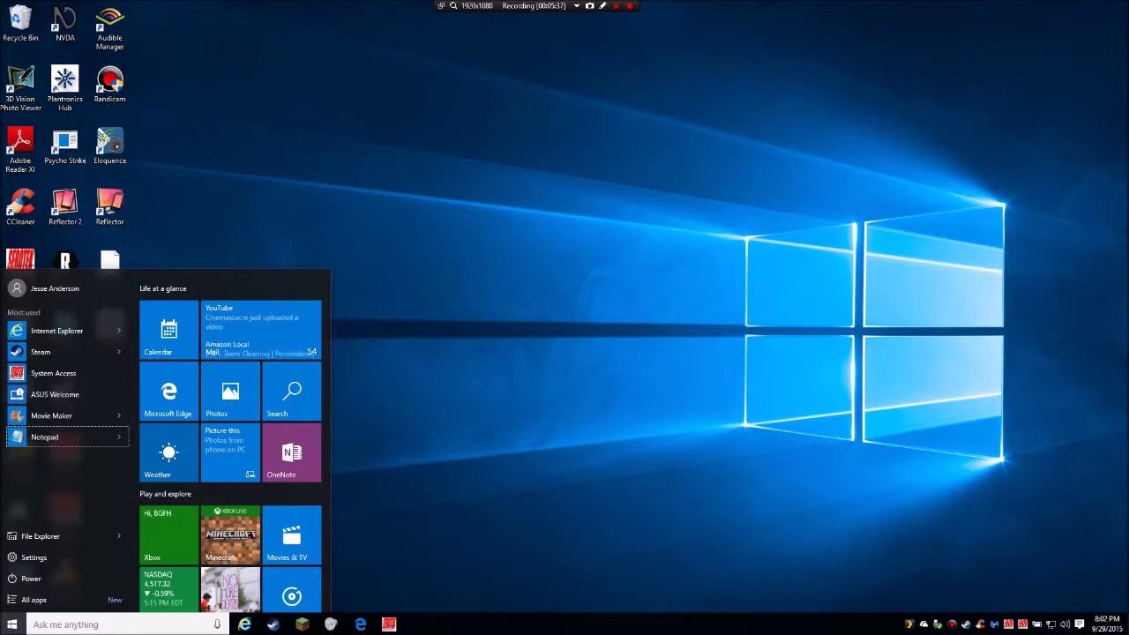
{"action": "key", "text": "Down"}
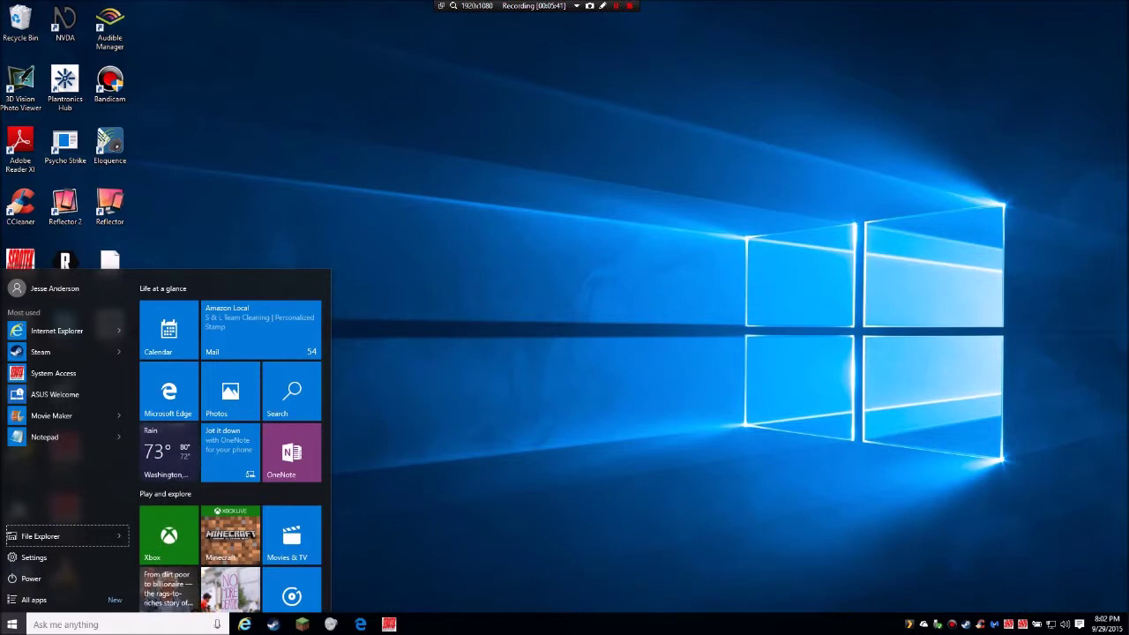
{"action": "key", "text": "Down"}
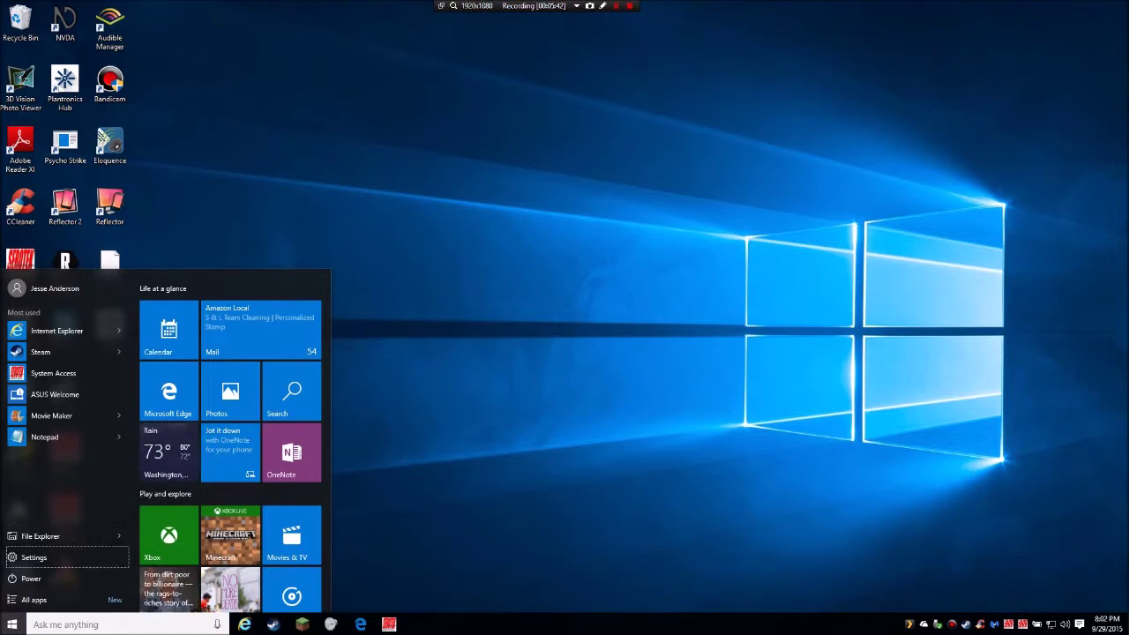
{"action": "key", "text": "Down"}
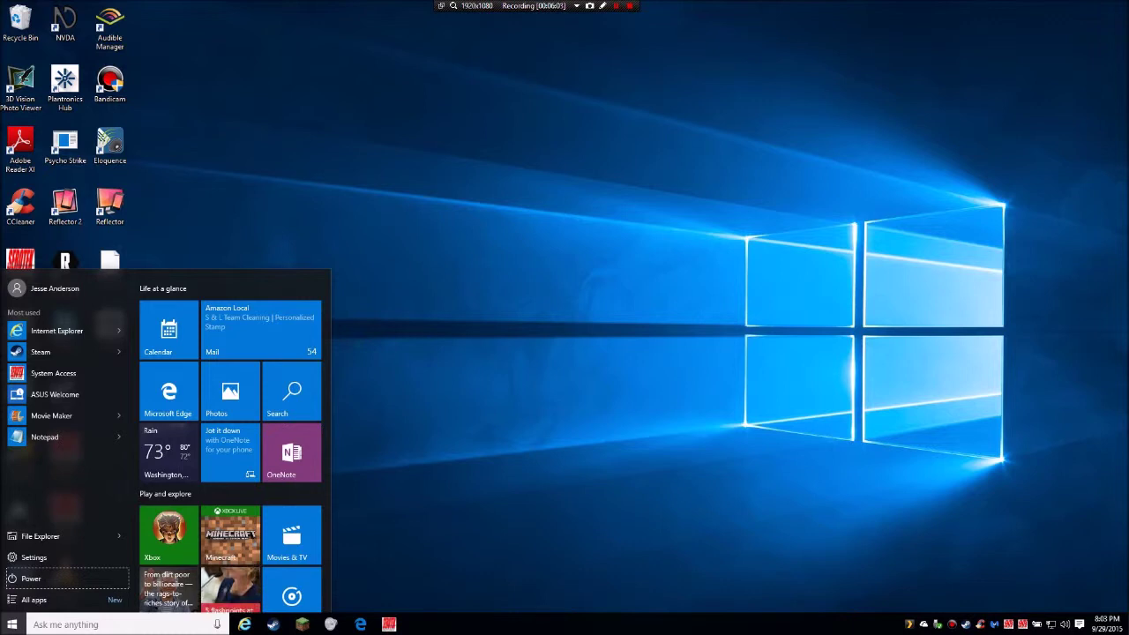
{"action": "key", "text": "Down"}
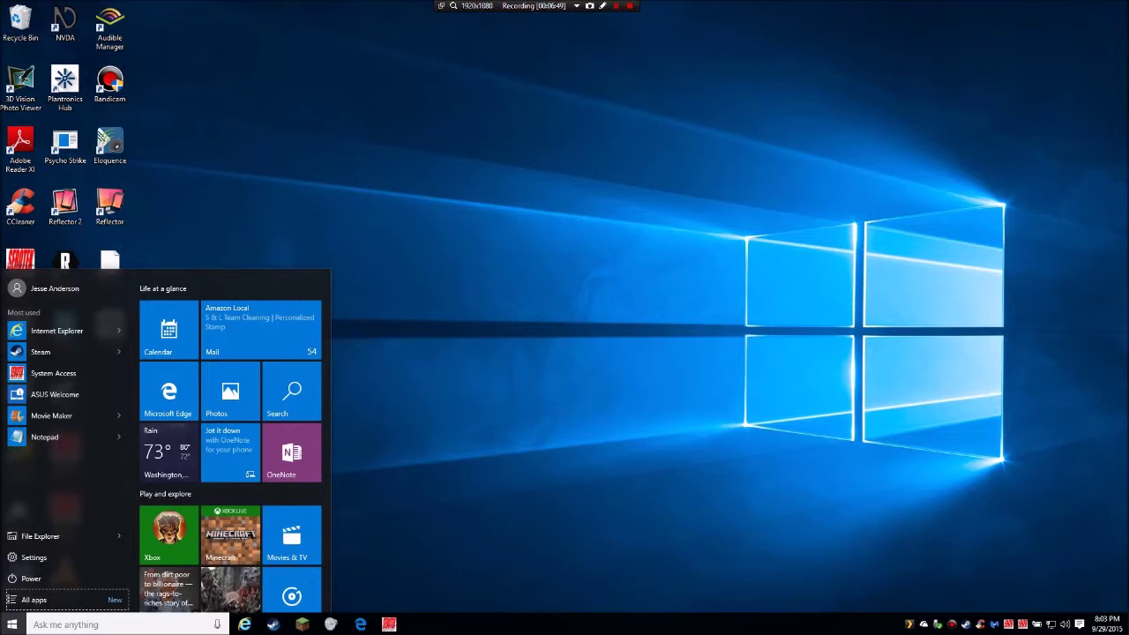
Find WordPad by searching for "word", launch it and close its blank document window
{"action": "key", "text": "super"}
{"action": "key", "text": "super"}
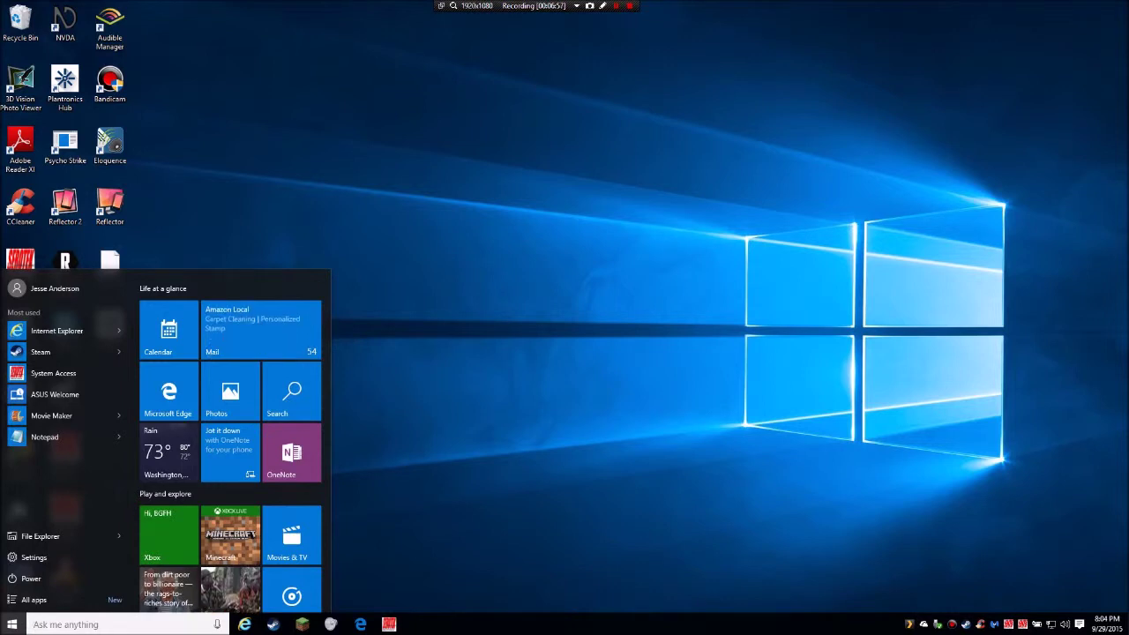
{"action": "type", "text": "word"}
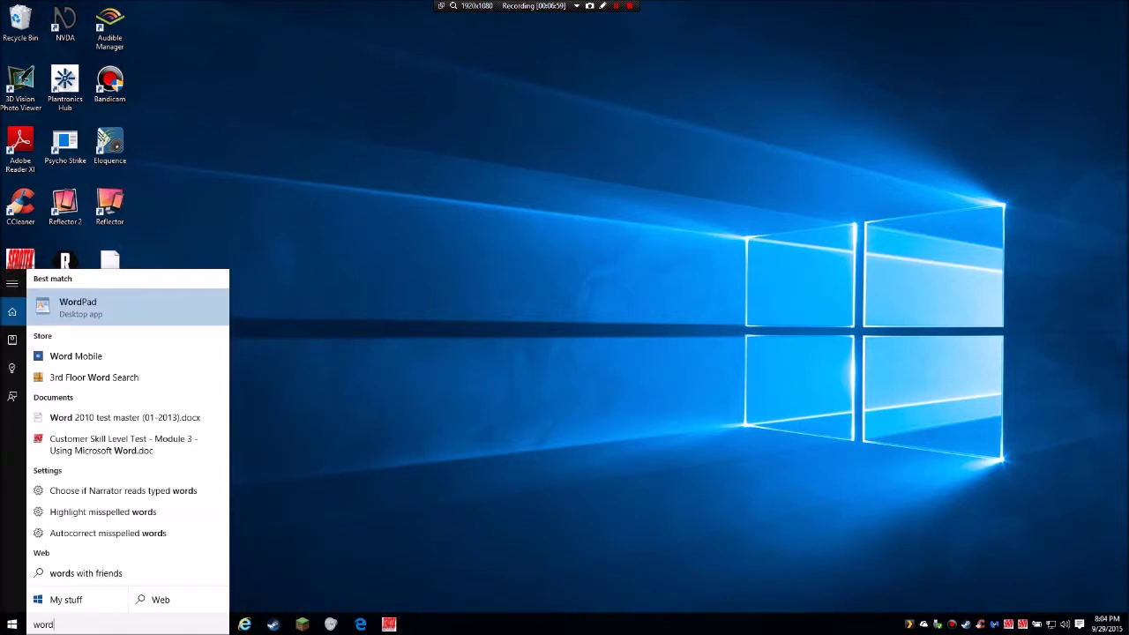
{"action": "key", "text": "Return"}
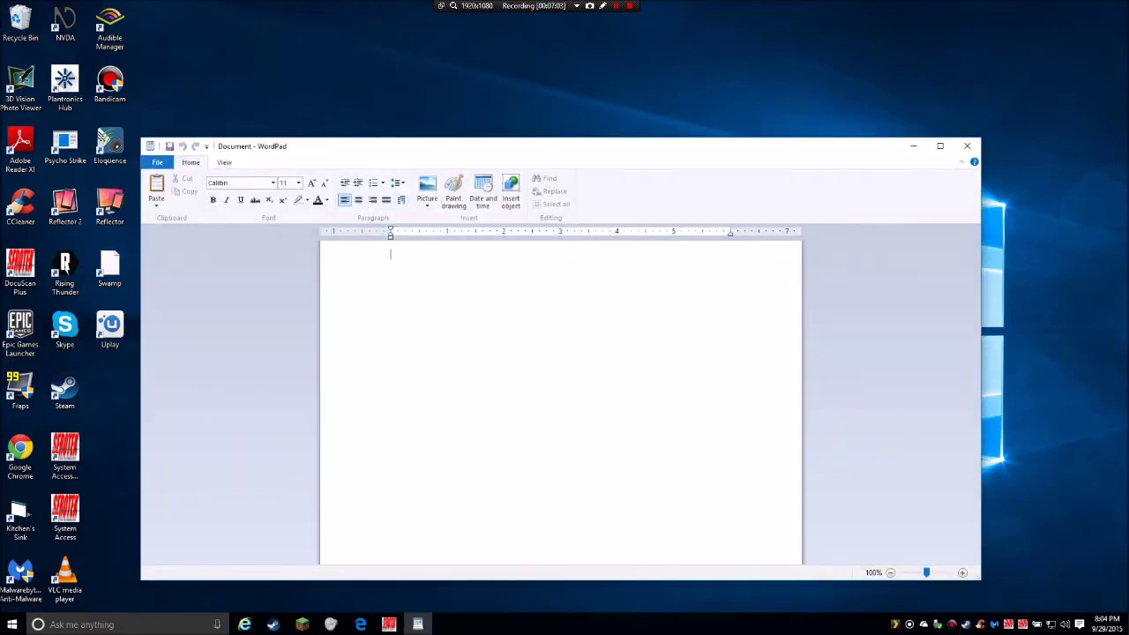
{"action": "key", "text": "alt+F4"}
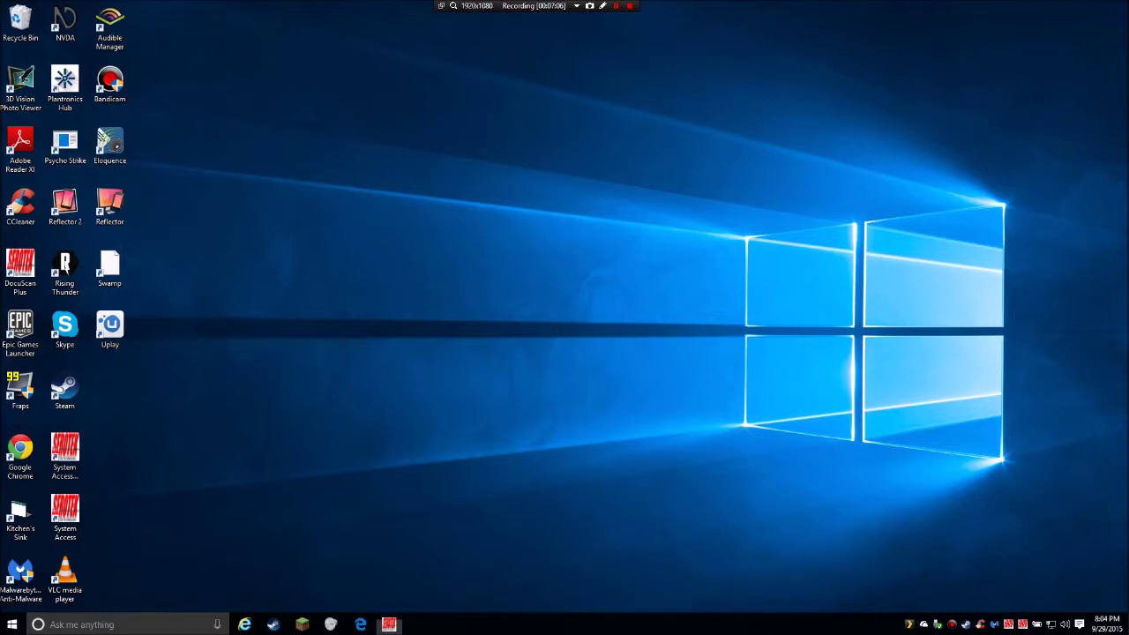
Search for "uninstall" and choose the Apps & features system settings result
{"action": "key", "text": "super"}
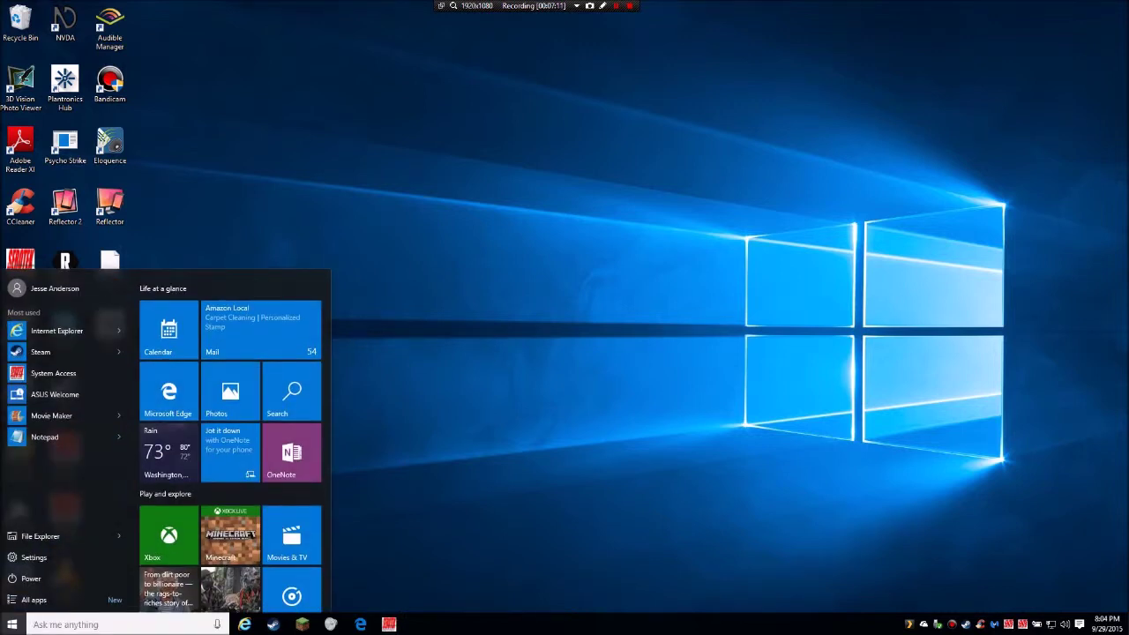
{"action": "type", "text": "uninstall"}
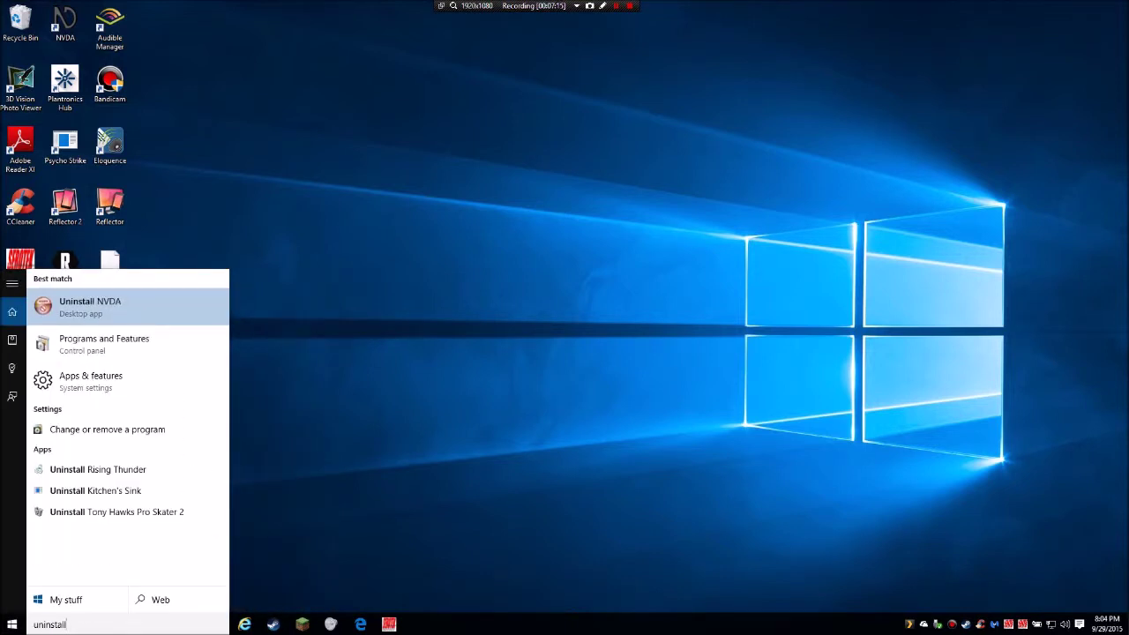
{"action": "key", "text": "Down"}
{"action": "key", "text": "Down"}
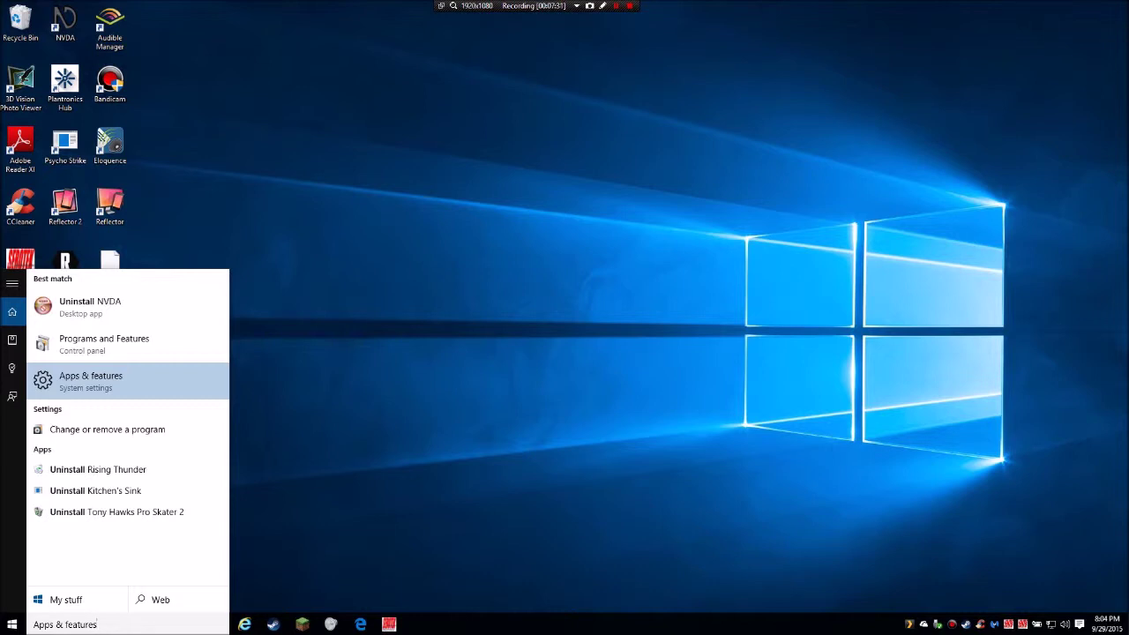
{"action": "key", "text": "Return"}
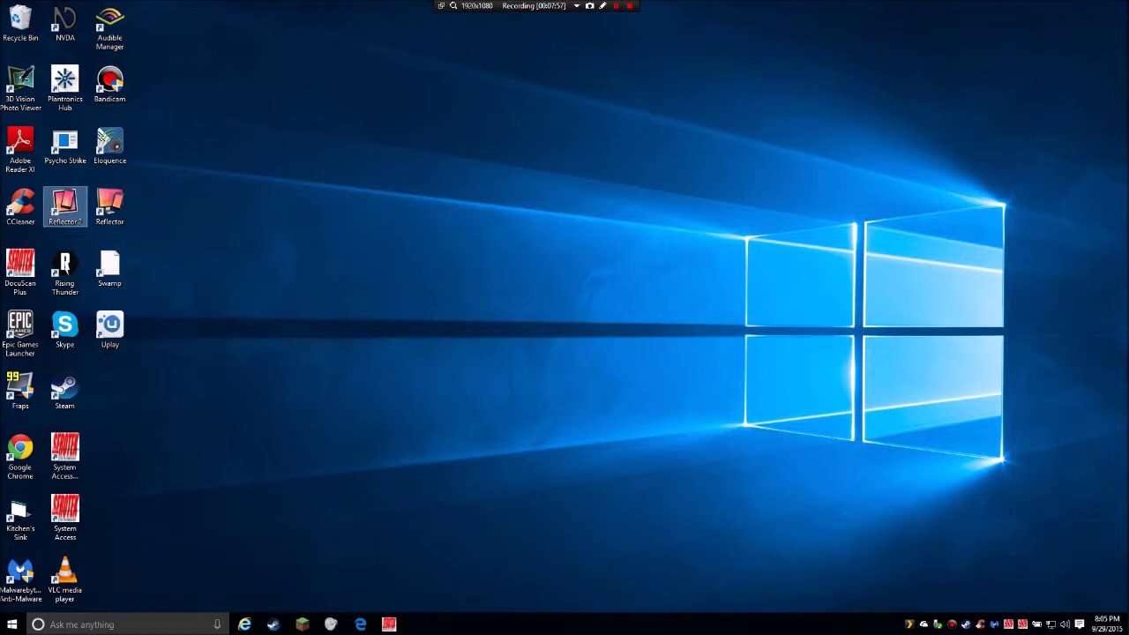
Examine Steam's jump list option in the Start menu's most used apps and the All apps entry
{"action": "key", "text": "super"}
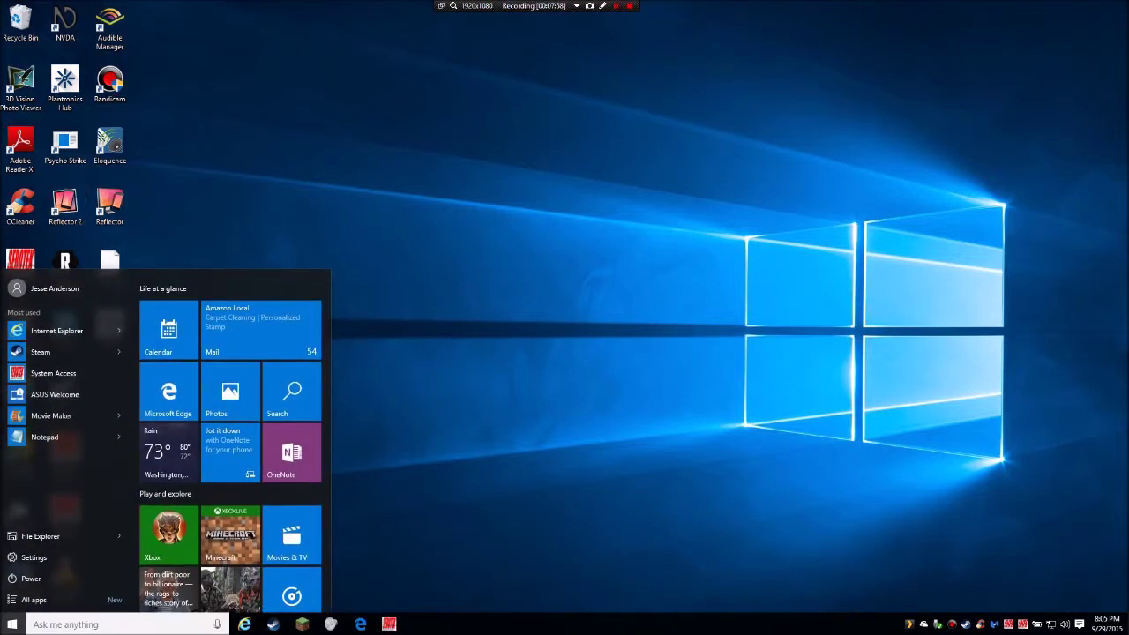
{"action": "key", "text": "Tab"}
{"action": "key", "text": "Down"}
{"action": "key", "text": "Down"}
{"action": "key", "text": "Right"}
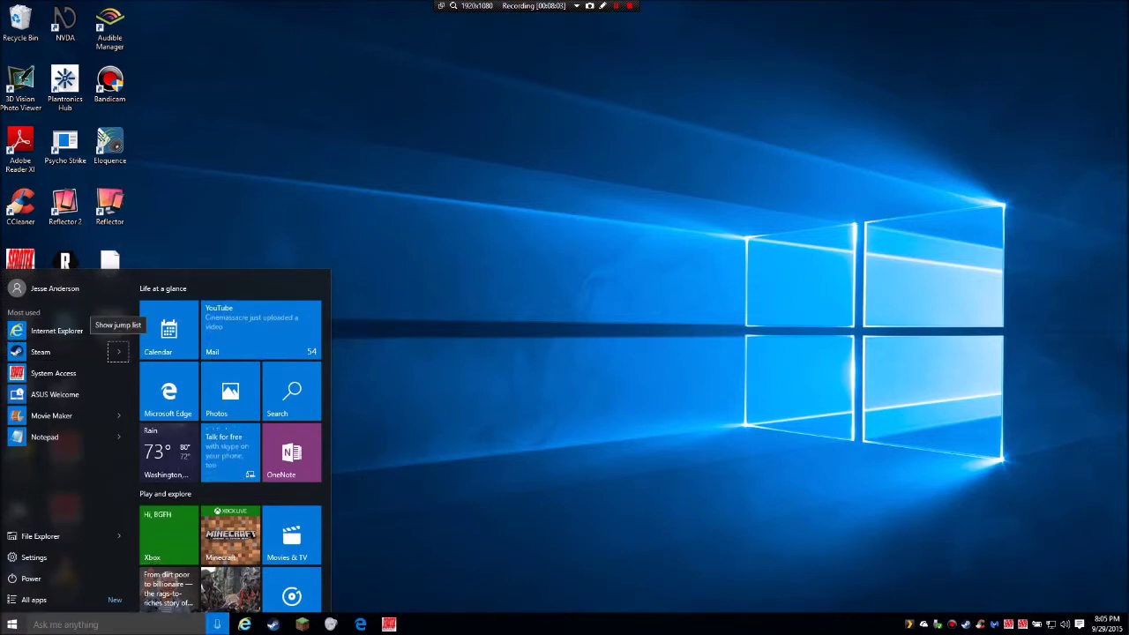
{"action": "key", "text": "Tab"}
{"action": "key", "text": "Down"}
{"action": "key", "text": "Down"}
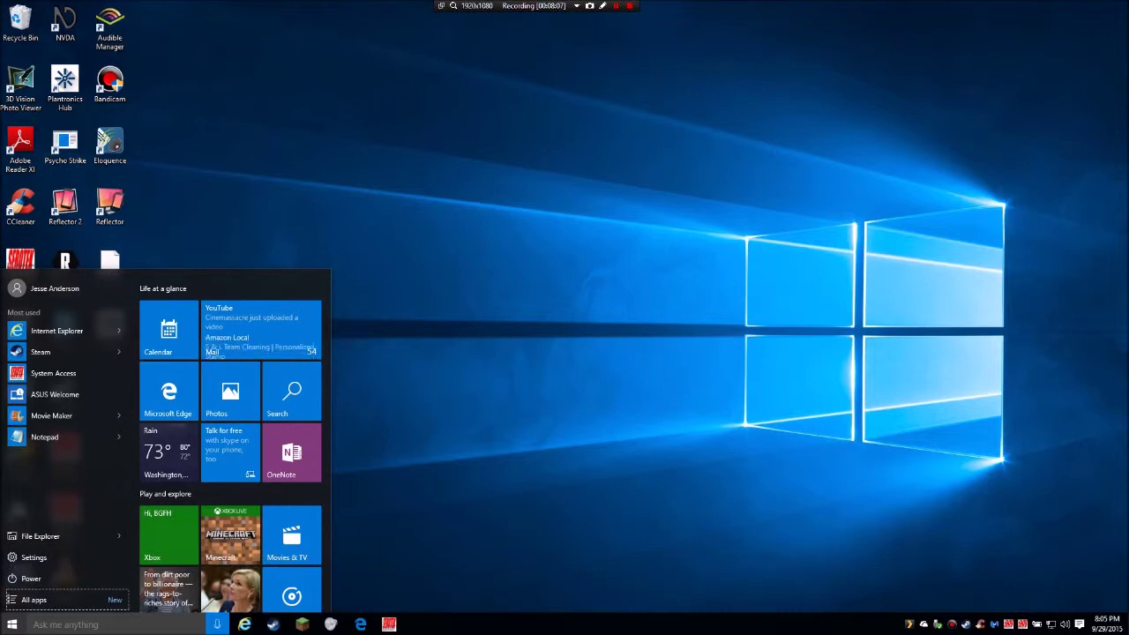
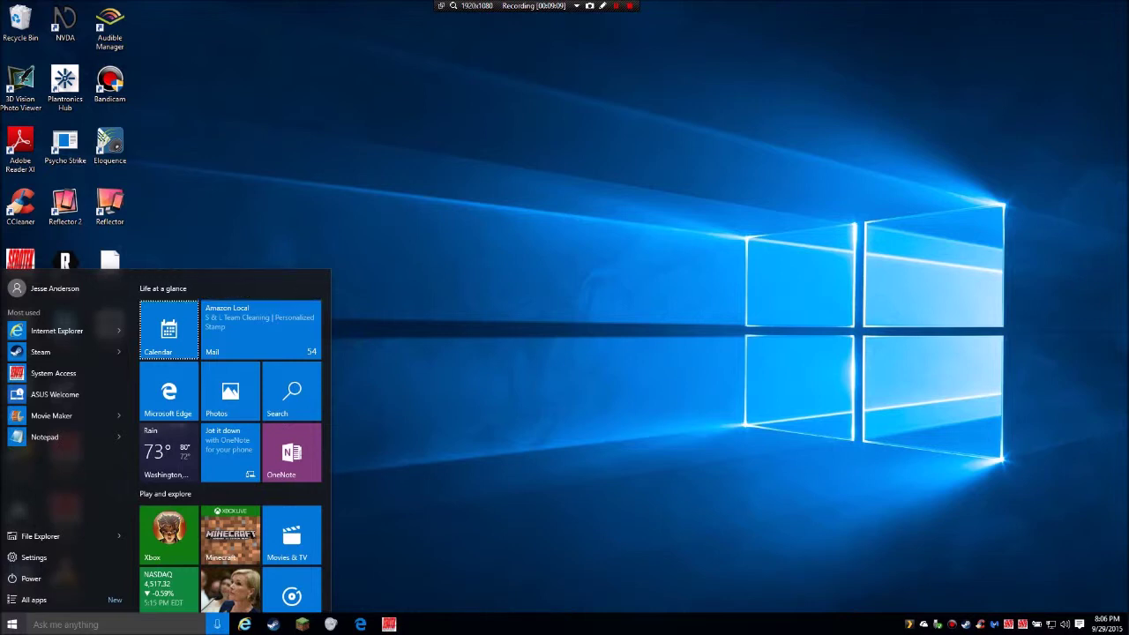
Look through the Life at a glance tiles from Calendar to Weather and on to the Play and explore heading
{"action": "key", "text": "Right"}
{"action": "key", "text": "Down"}
{"action": "key", "text": "Left"}
{"action": "key", "text": "Down"}
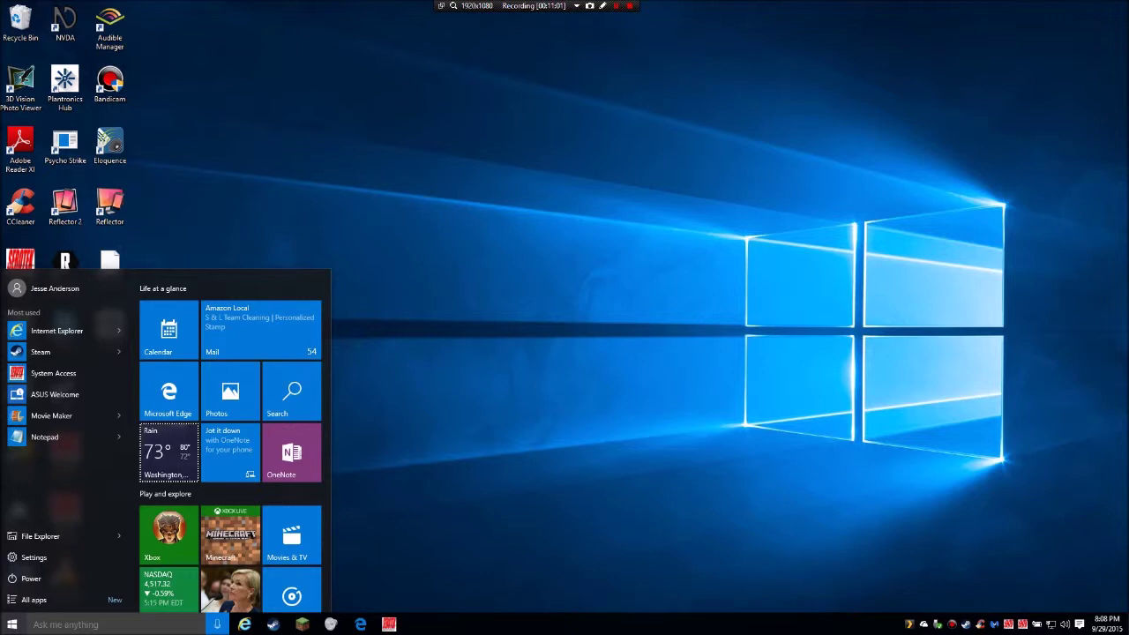
{"action": "key", "text": "Down"}
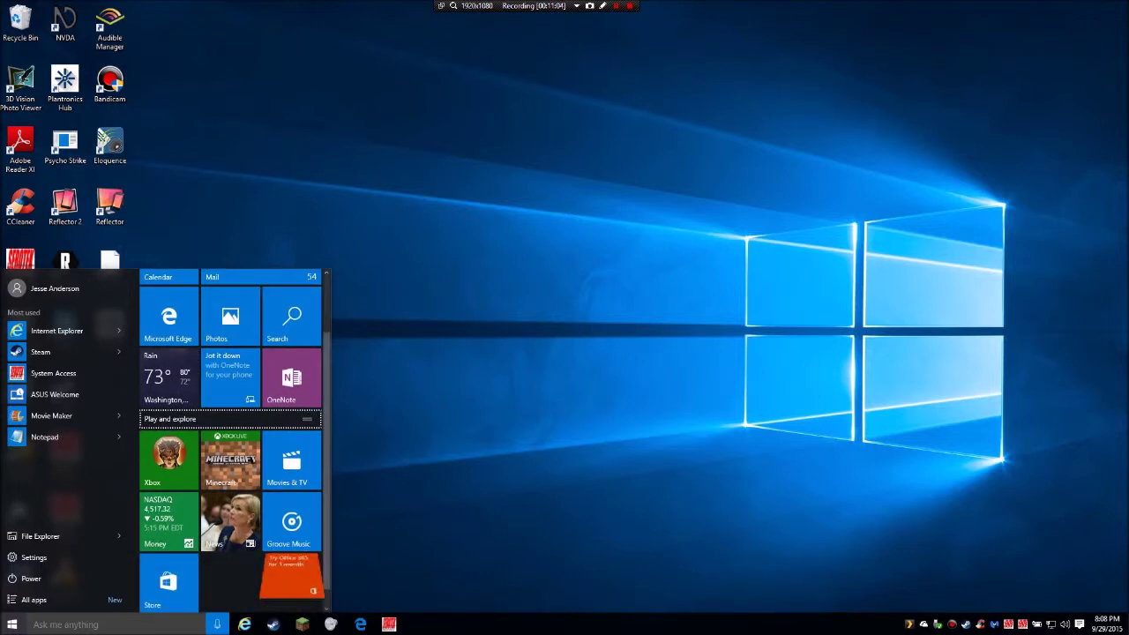
Examine the Play and explore tiles, from Xbox across to the Office 365 offer and back to Money
{"action": "key", "text": "Down"}
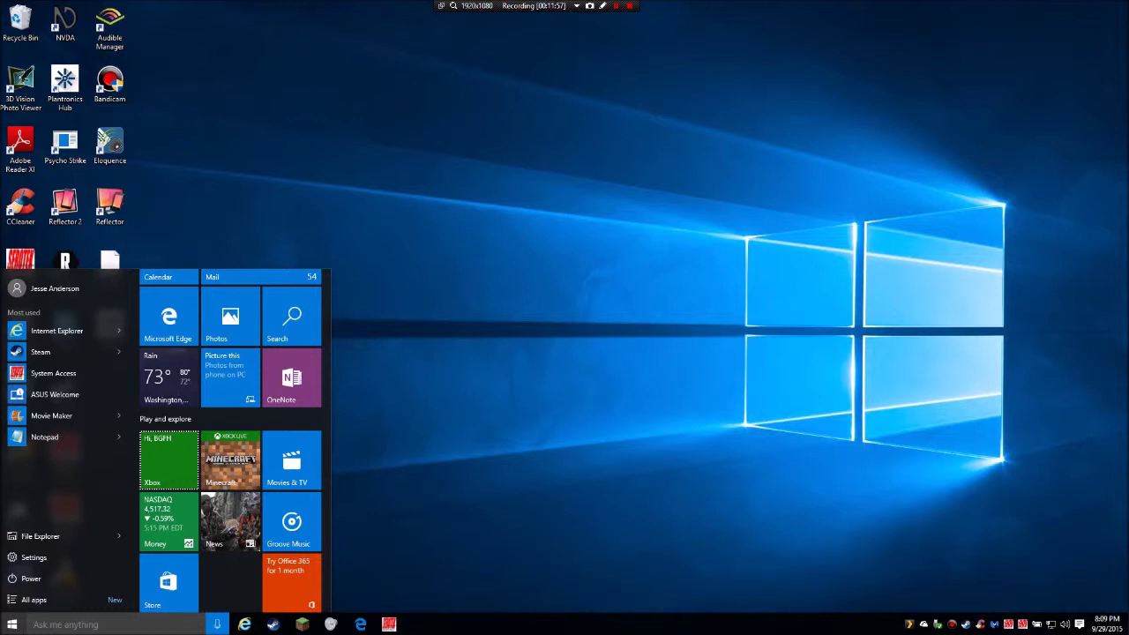
{"action": "key", "text": "Right"}
{"action": "key", "text": "Right"}
{"action": "key", "text": "Down"}
{"action": "key", "text": "Down"}
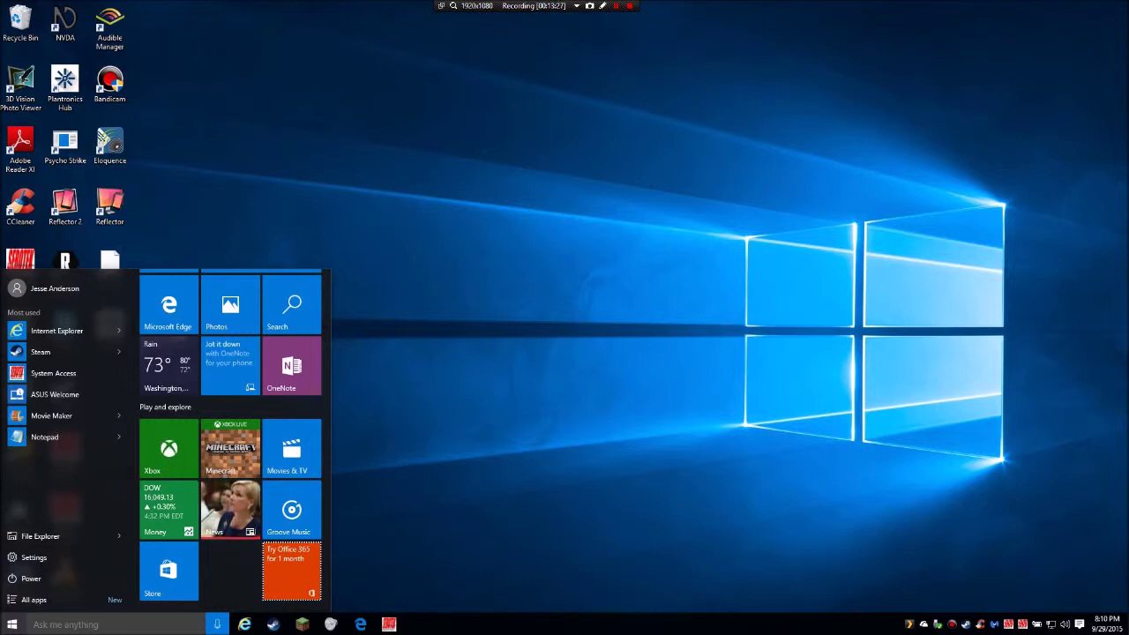
{"action": "key", "text": "Up"}
{"action": "key", "text": "Left"}
{"action": "key", "text": "Left"}
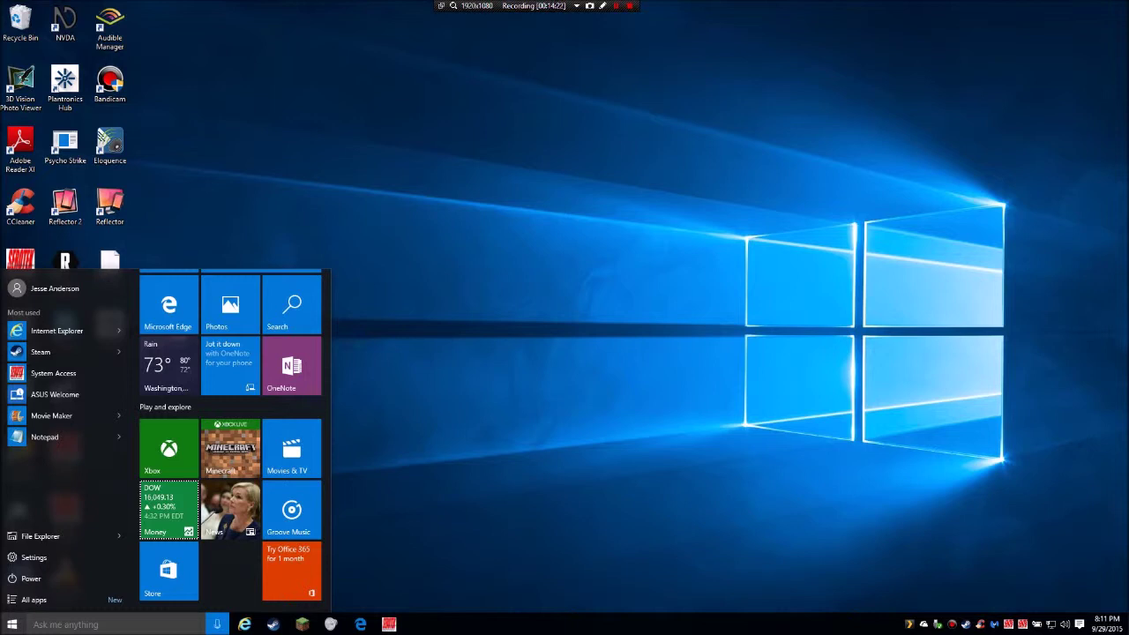
Go back up to the Weather tile in the Life at a glance group and launch the Weather app
{"action": "key", "text": "Up"}
{"action": "key", "text": "Up"}
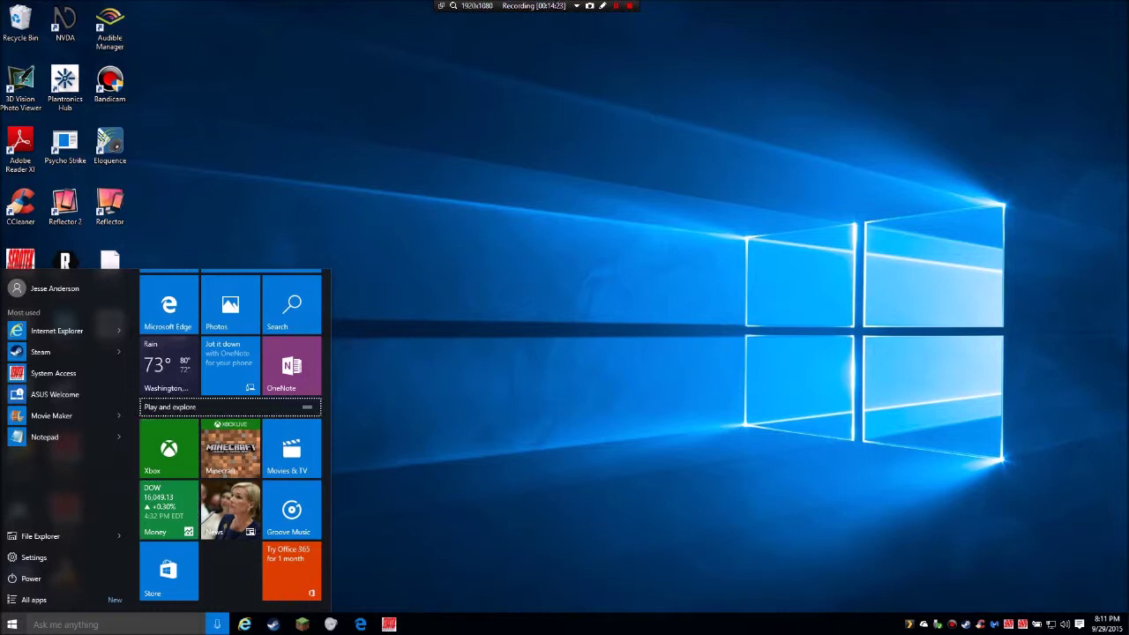
{"action": "key", "text": "Up"}
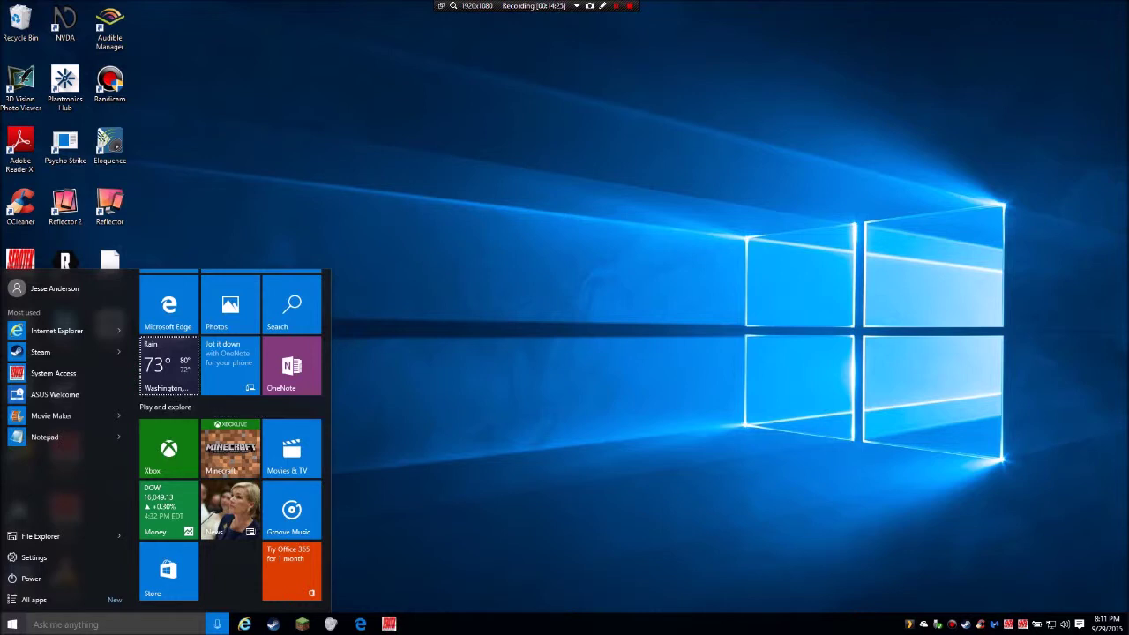
{"action": "key", "text": "Return"}
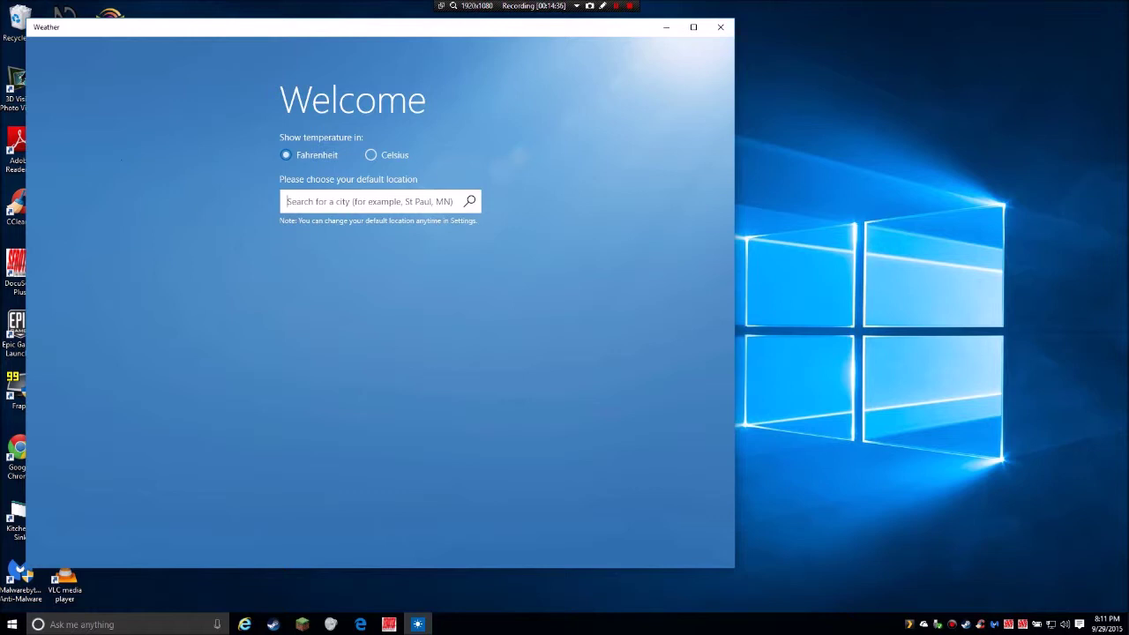
Set the default weather location by searching for "saint paul mn"
{"action": "type", "text": "saint"}
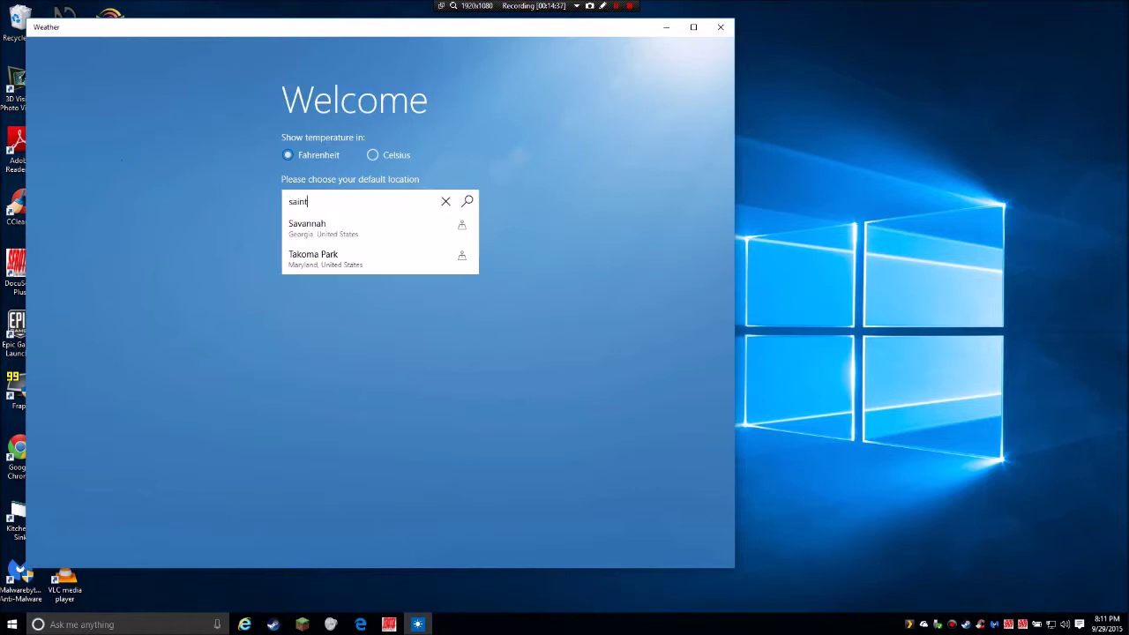
{"action": "type", "text": " paul mn"}
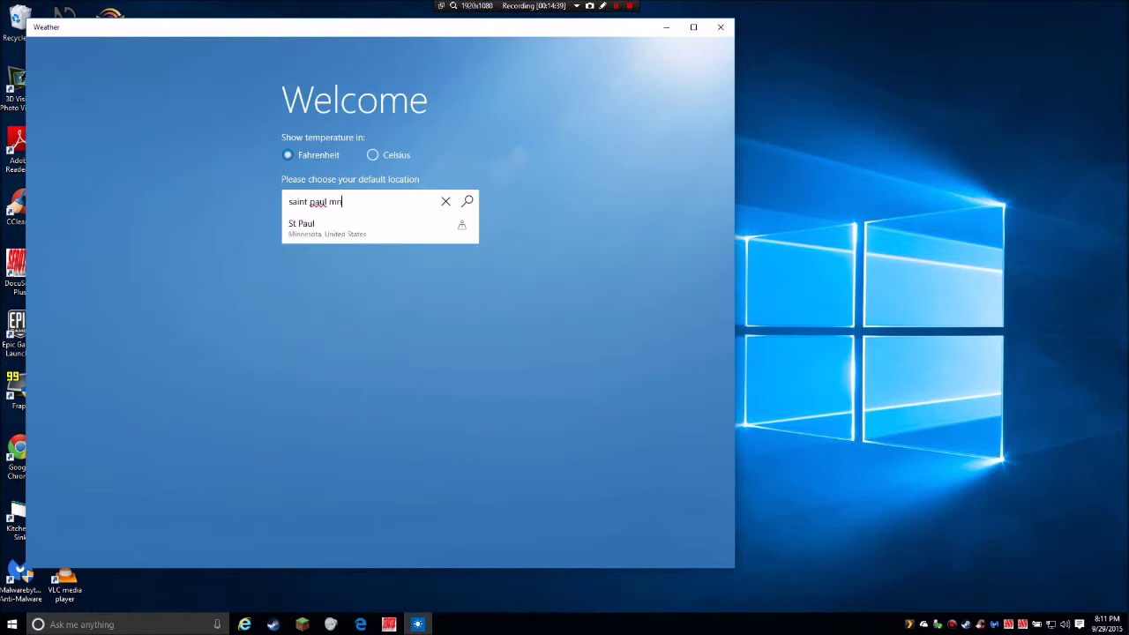
{"action": "key", "text": "Return"}
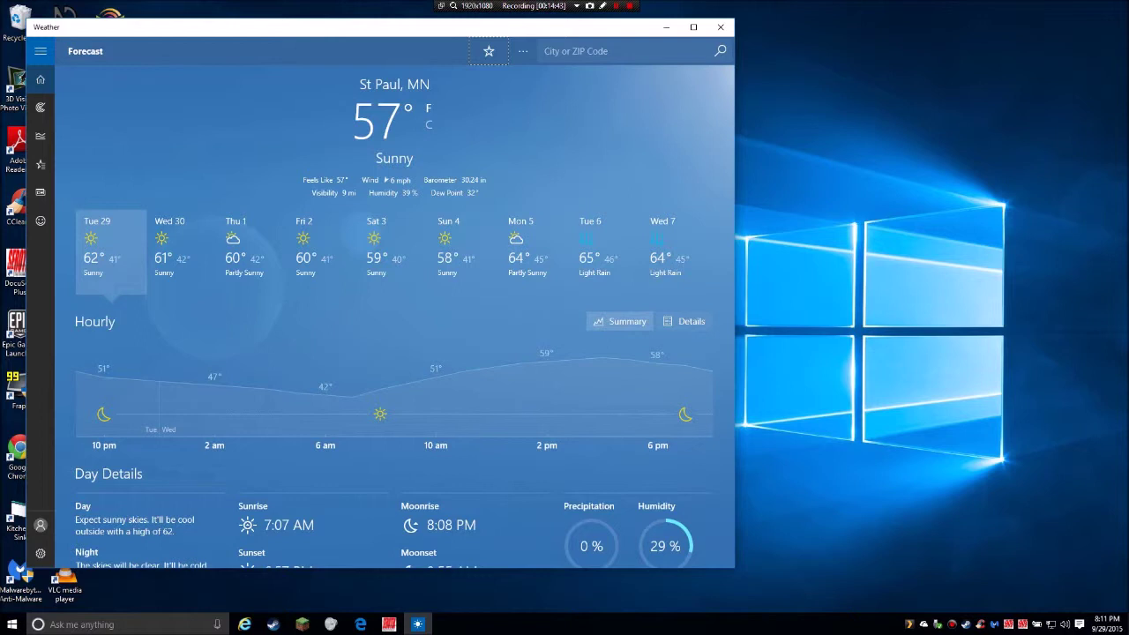
Step through the forecast page's controls, including the city search and the Celsius option, and close the Weather app
{"action": "key", "text": "Tab"}
{"action": "key", "text": "Tab"}
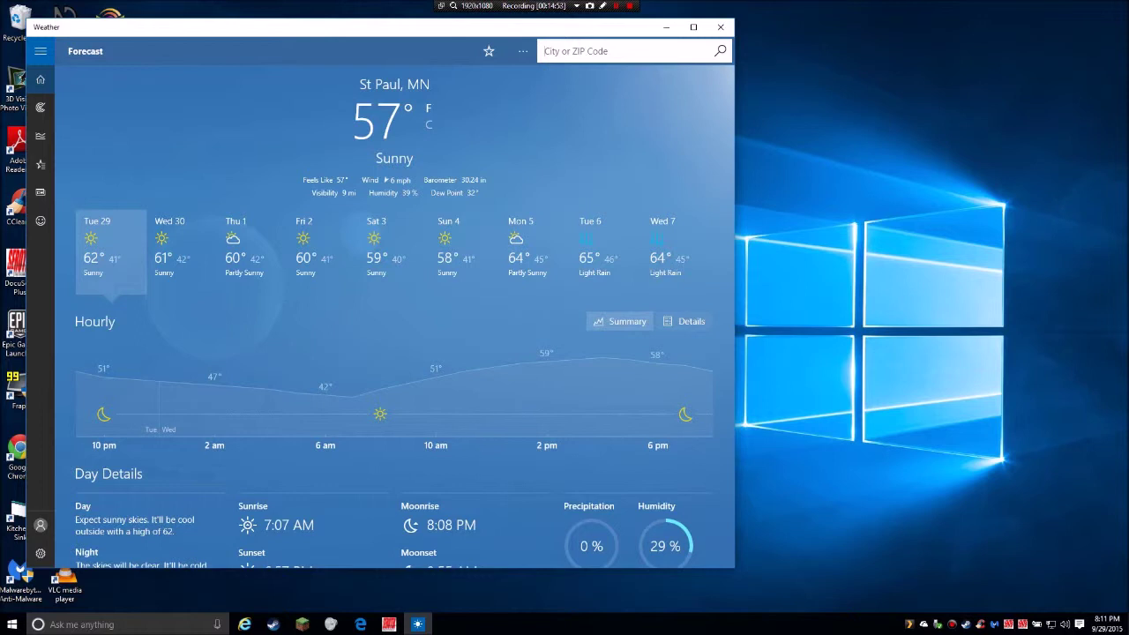
{"action": "key", "text": "Tab"}
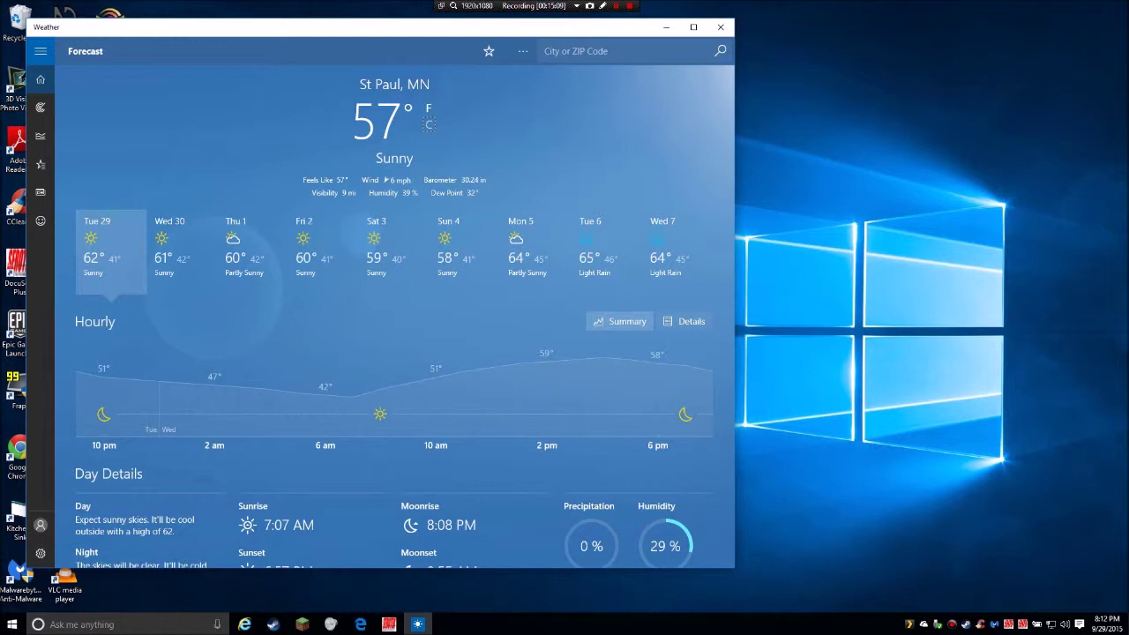
{"action": "key", "text": "Tab"}
{"action": "key", "text": "alt+F4"}
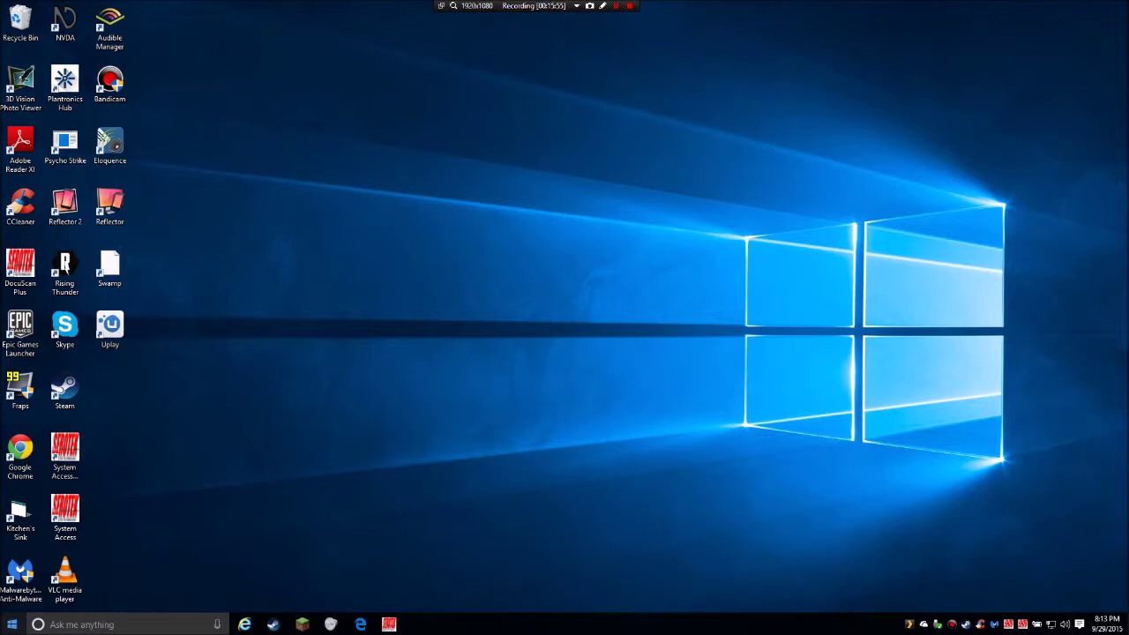
Ask Cortana by voice for the score of the Vikings game and for a joke, dismissing Cortana after each answer
{"action": "key", "text": "super+c"}
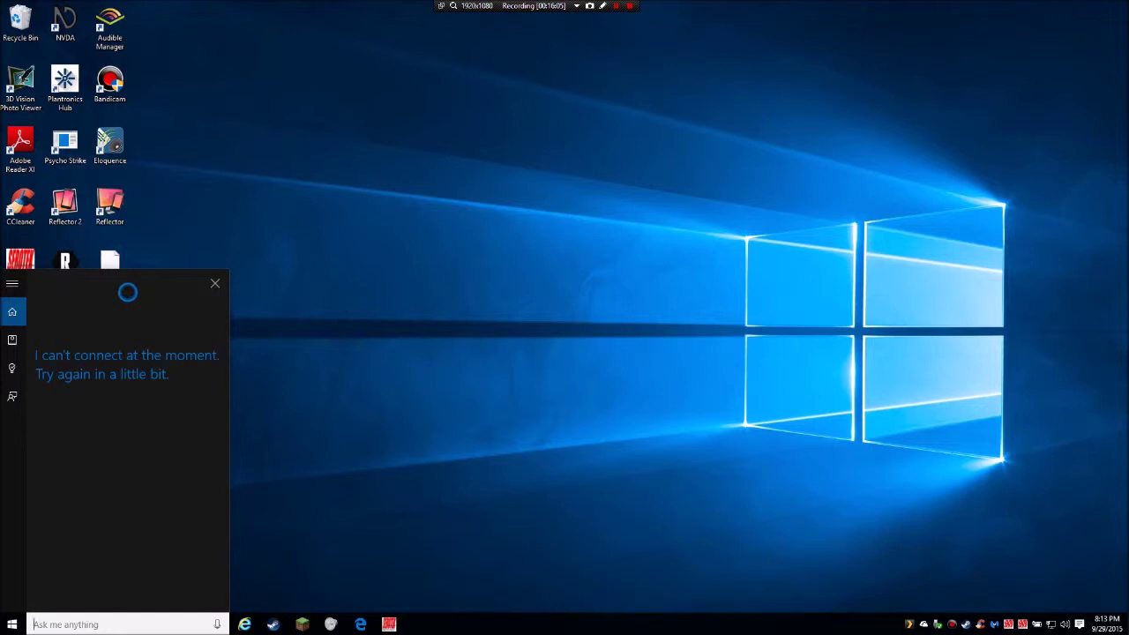
{"action": "key", "text": "Escape"}
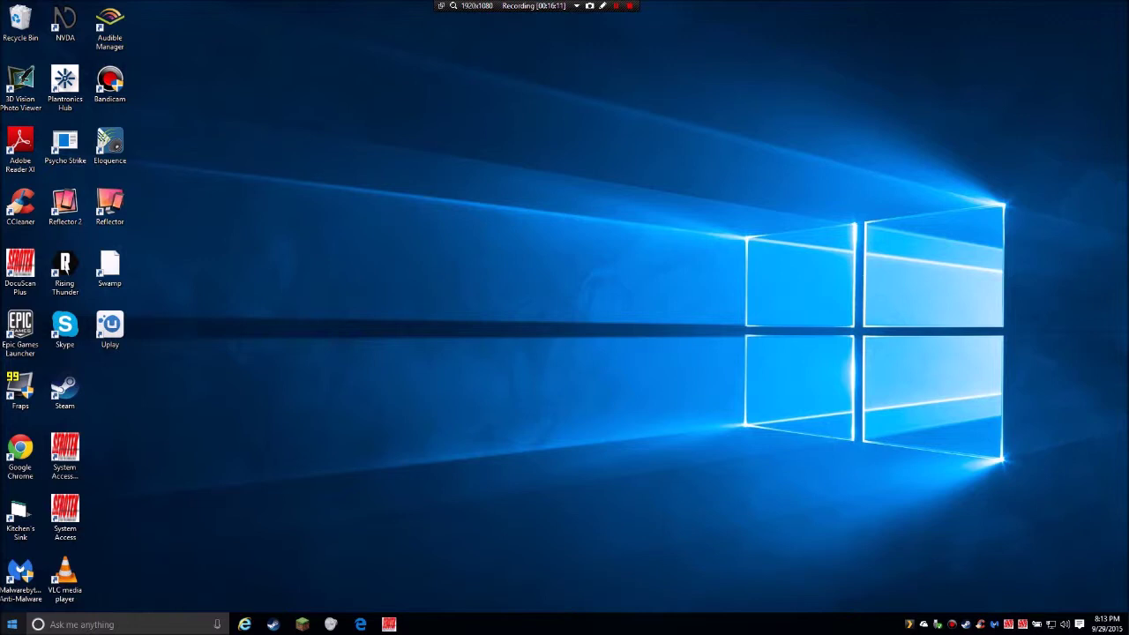
{"action": "key", "text": "super+c"}
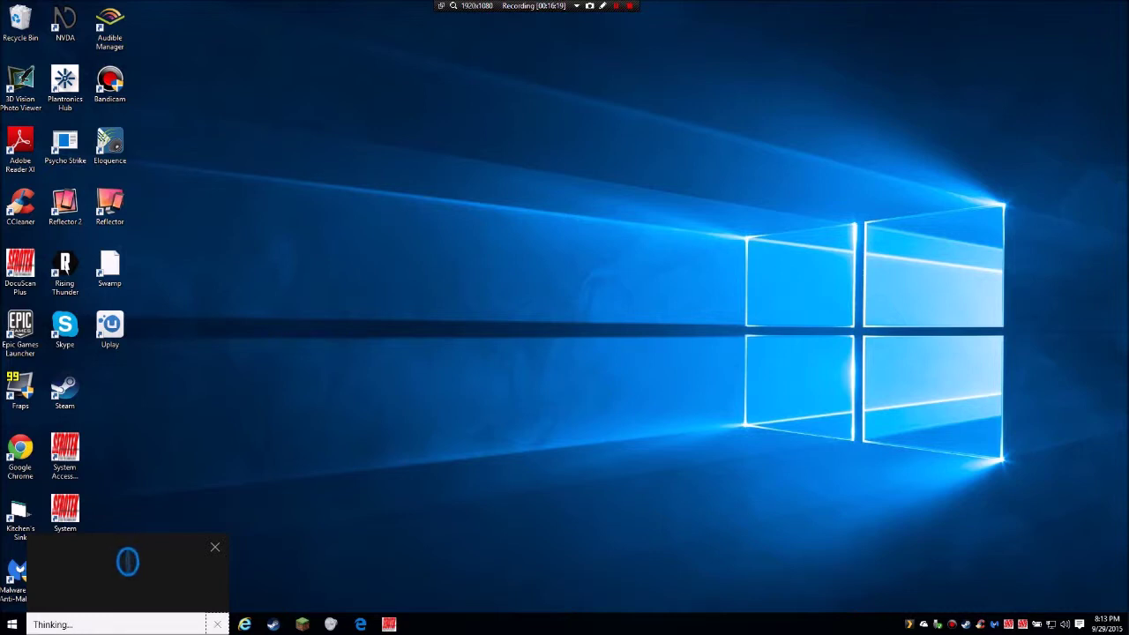
{"action": "key", "text": "Escape"}
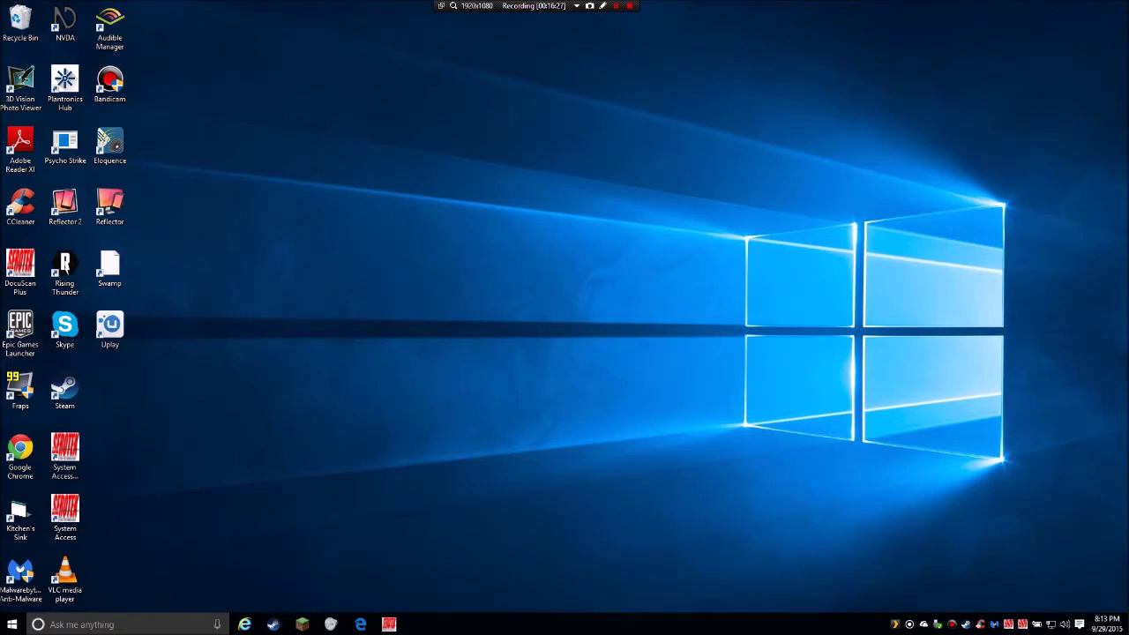
{"action": "key", "text": "super+c"}
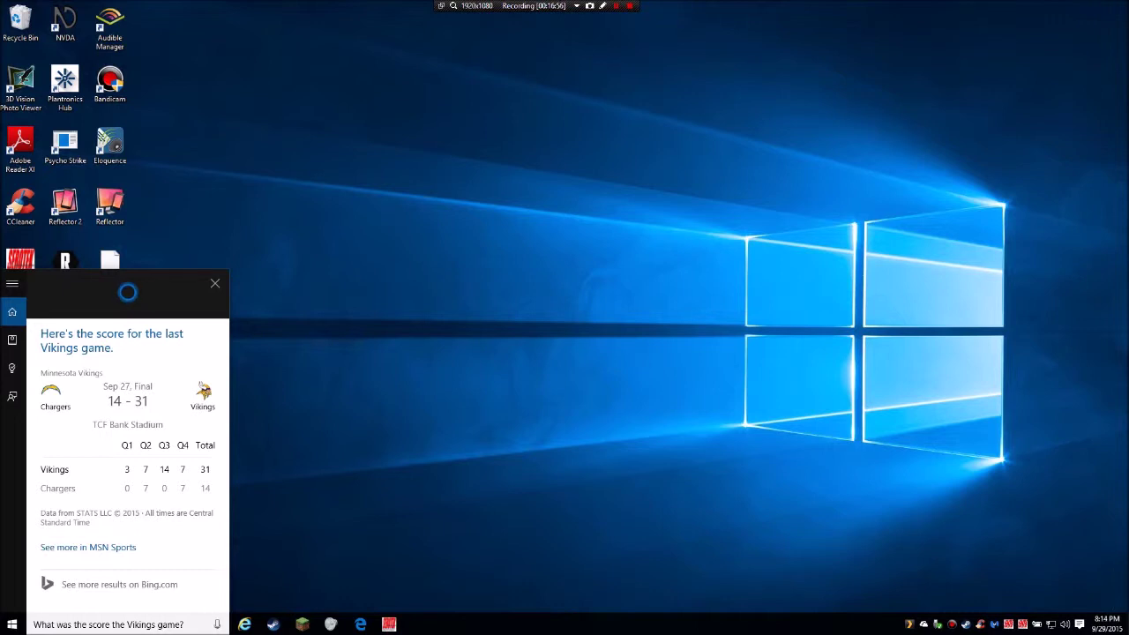
{"action": "key", "text": "Escape"}
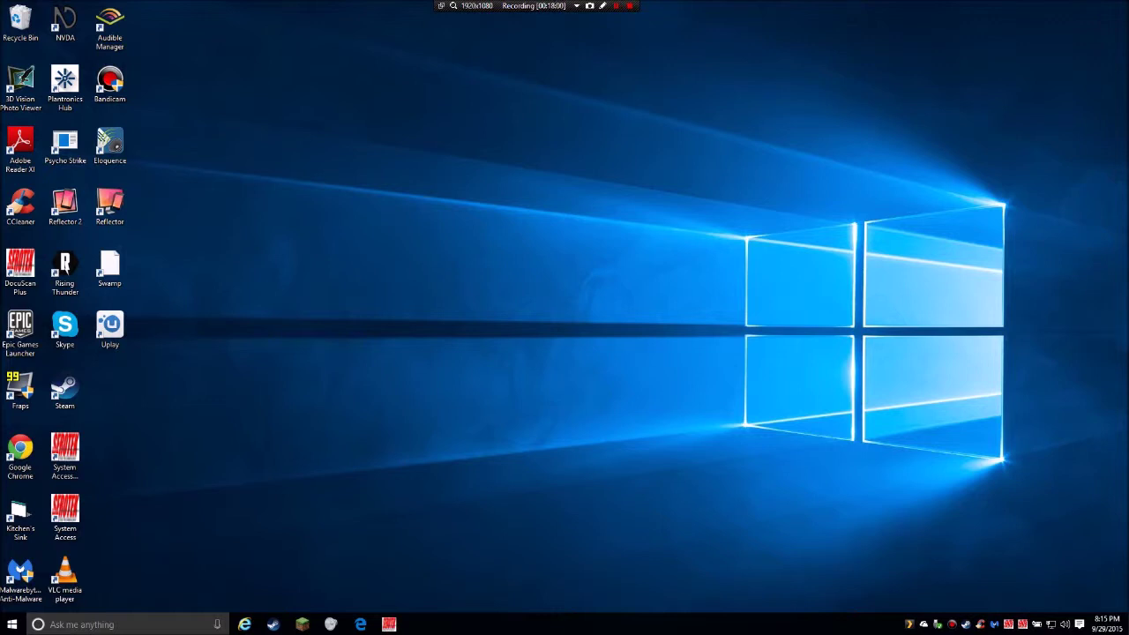
{"action": "key", "text": "super+c"}
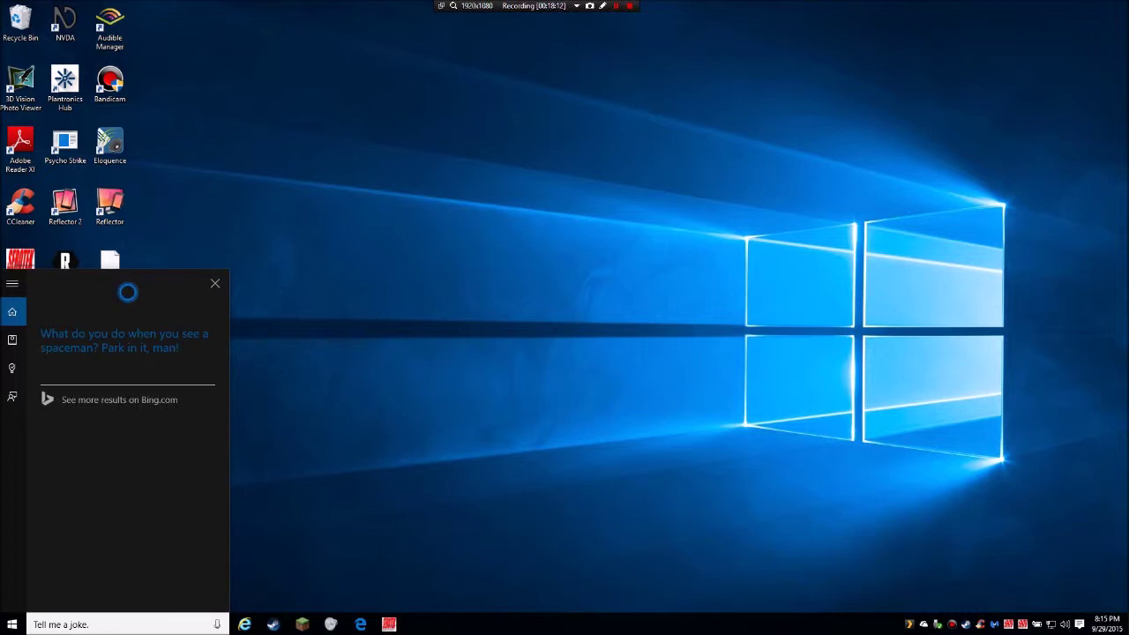
{"action": "key", "text": "Escape"}
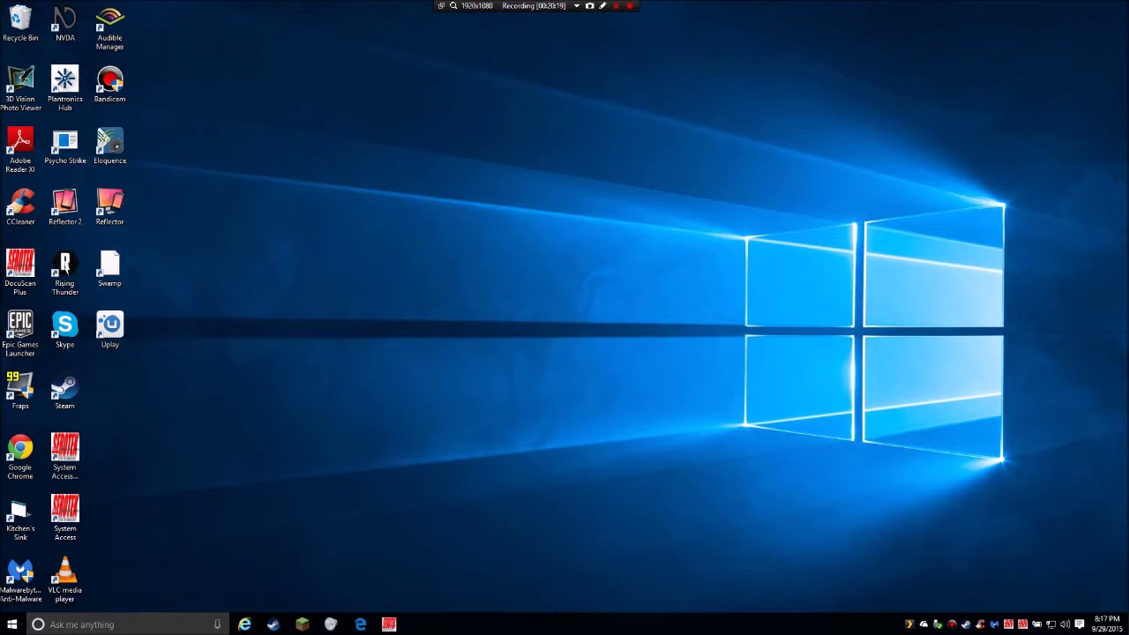
Step along the taskbar from the Cortana search box and its listening control through Internet Explorer and the other pinned apps
{"action": "left_click", "coordinate": [35, 625]}
{"action": "key", "text": "super"}
{"action": "key", "text": "Escape"}
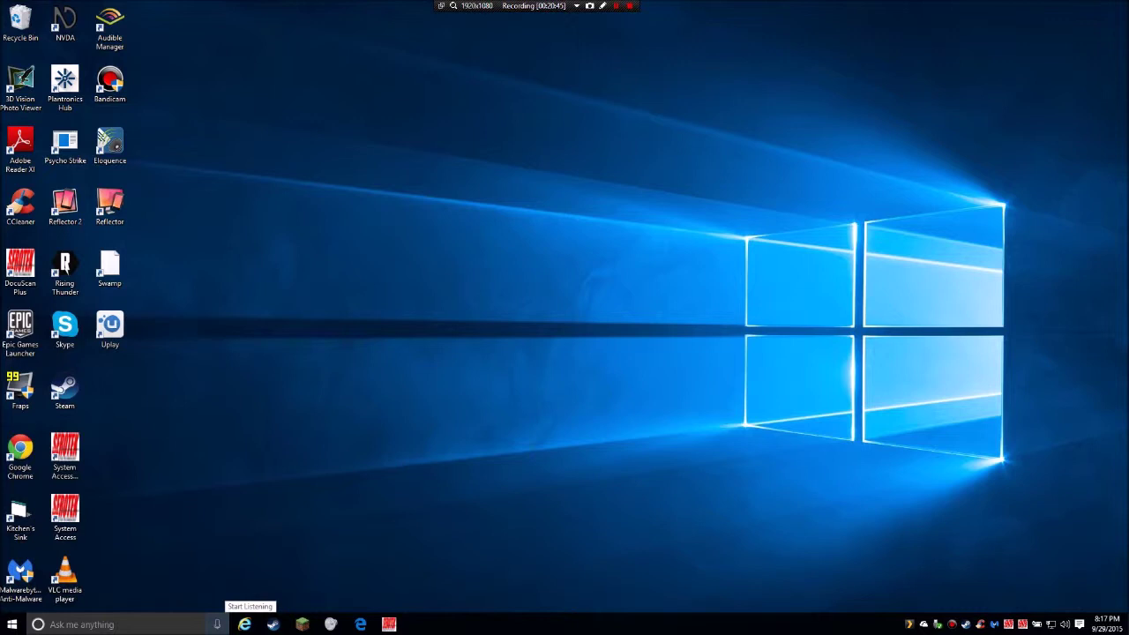
{"action": "mouse_move", "coordinate": [244, 623]}
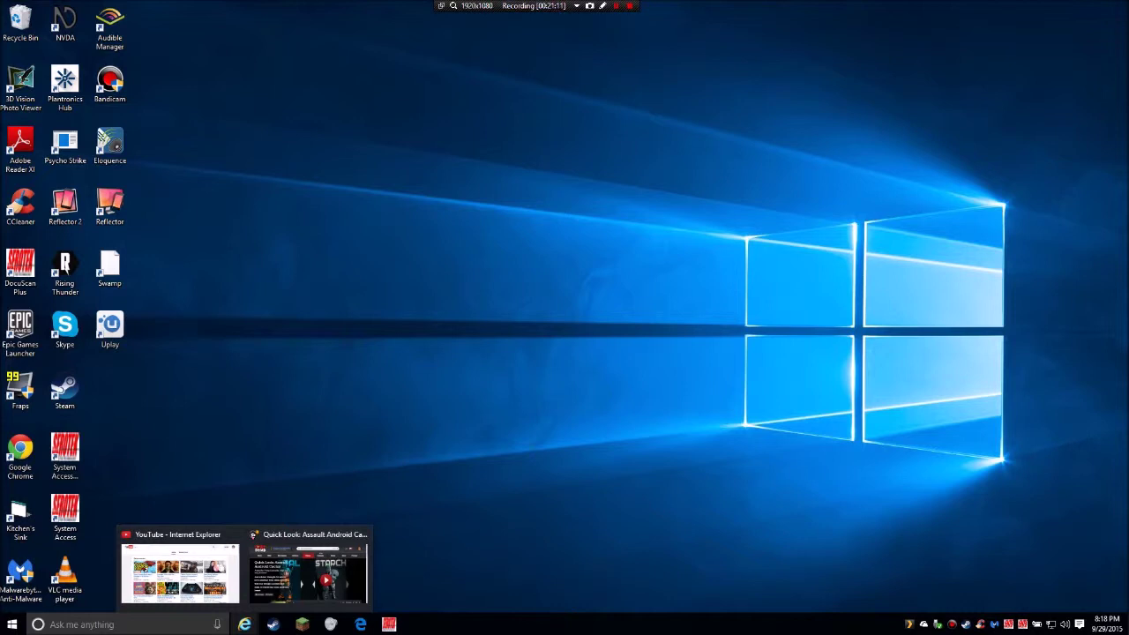
{"action": "key", "text": "Right"}
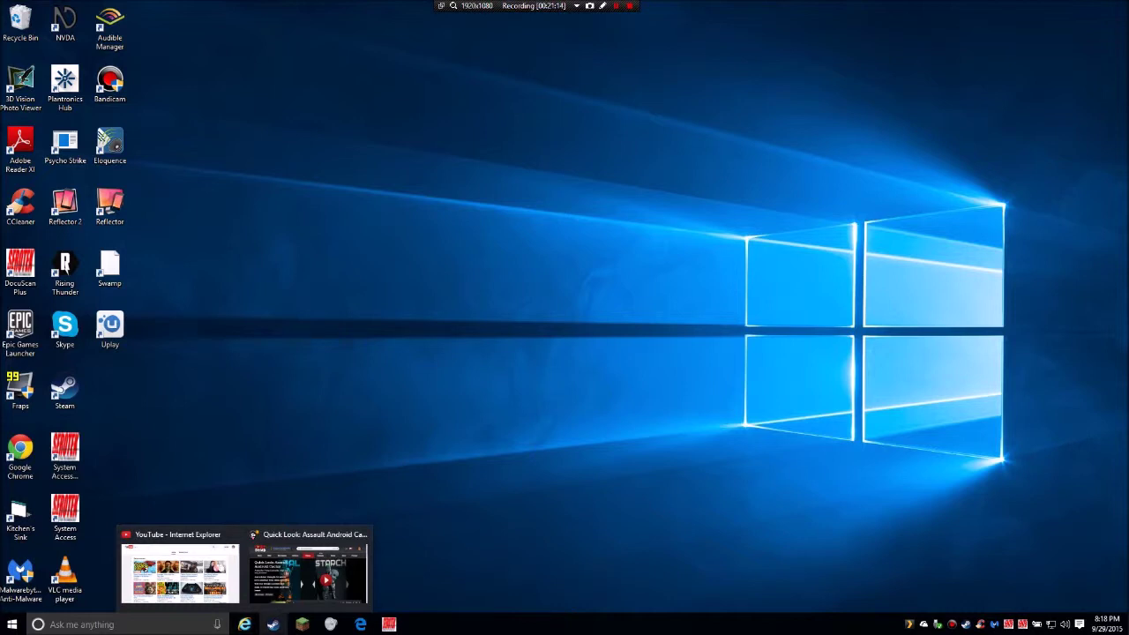
{"action": "key", "text": "Right"}
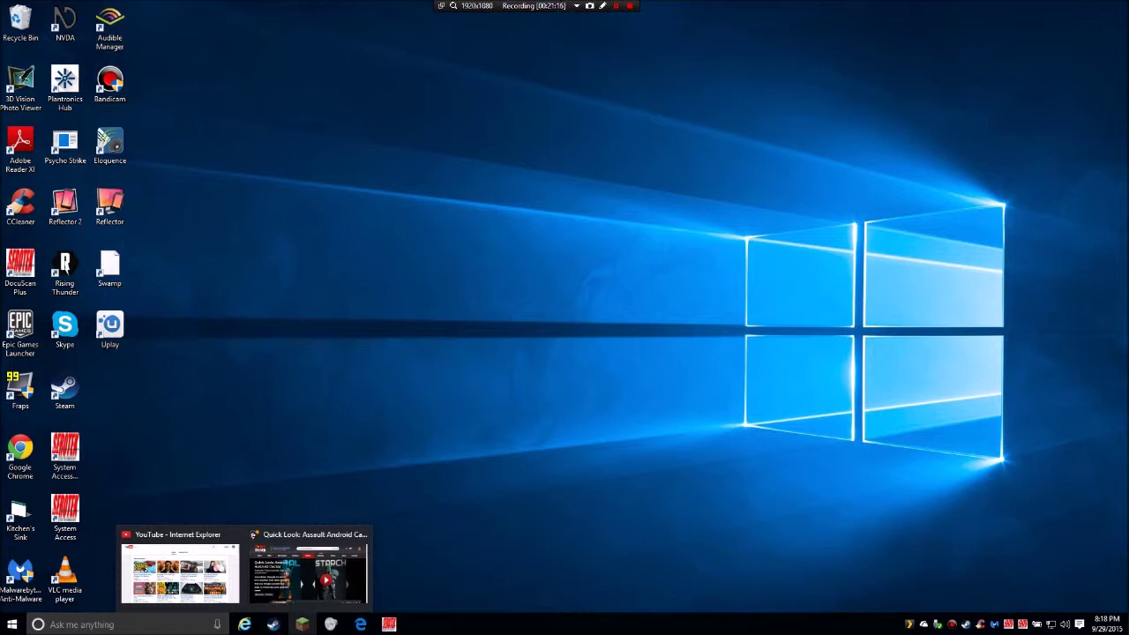
{"action": "key", "text": "Right"}
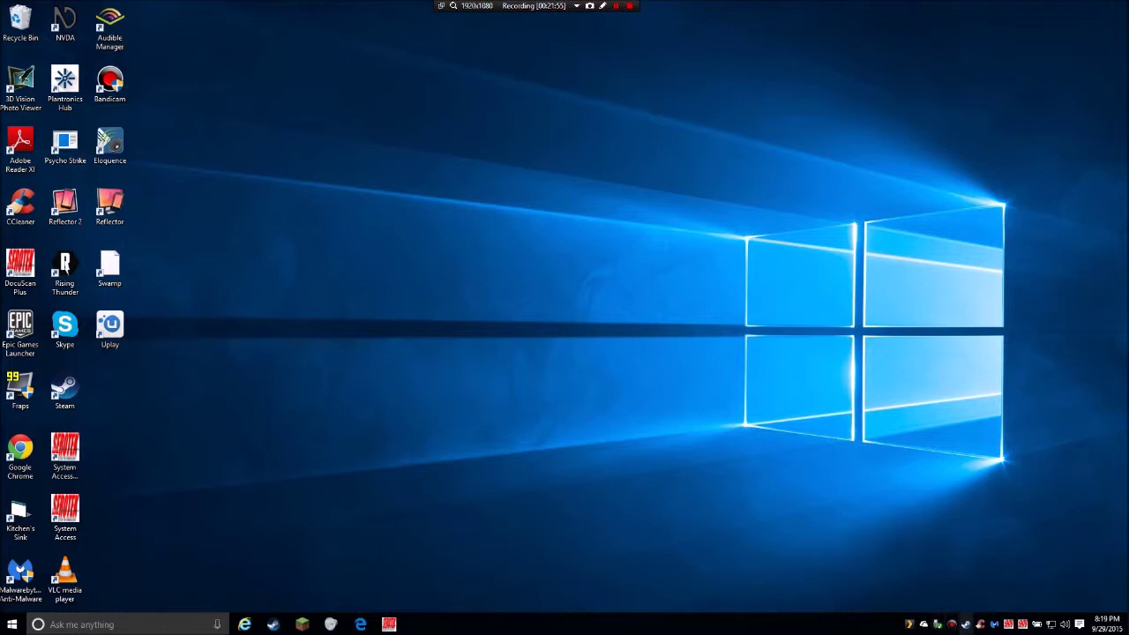
Step through the notification area icons past Malwarebytes, System Access and the battery
{"action": "key", "text": "Right"}
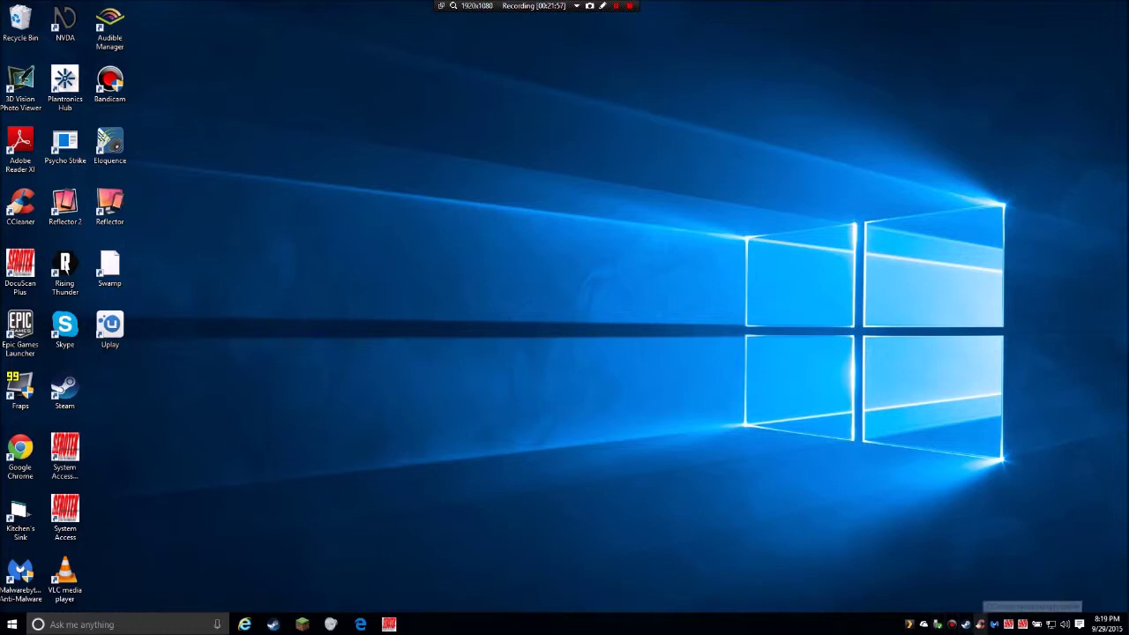
{"action": "key", "text": "Right"}
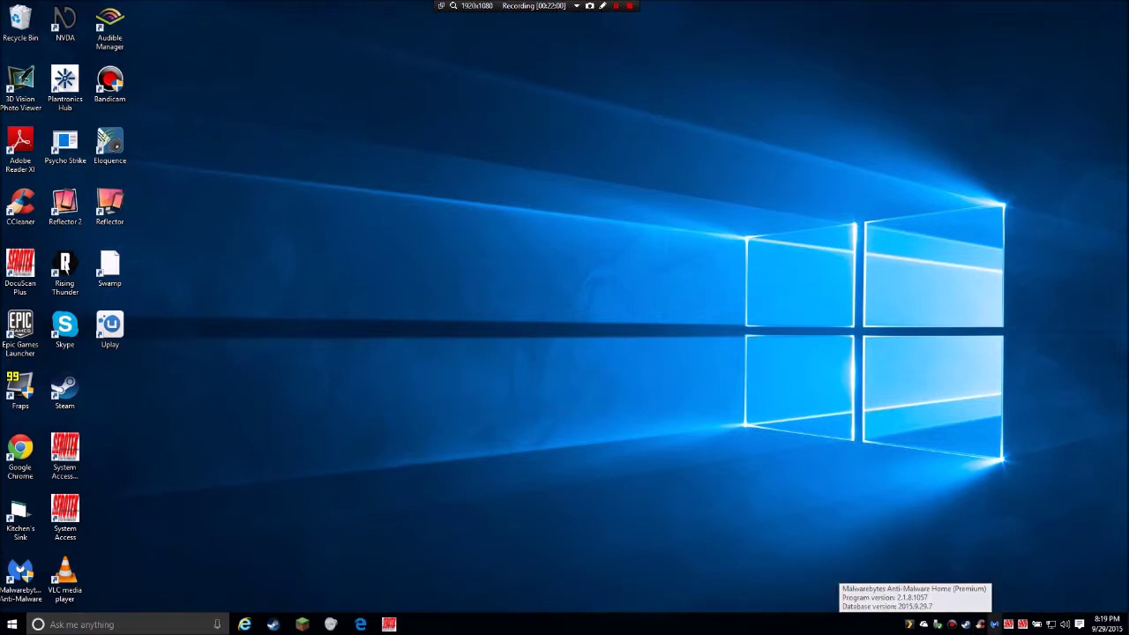
{"action": "key", "text": "Right"}
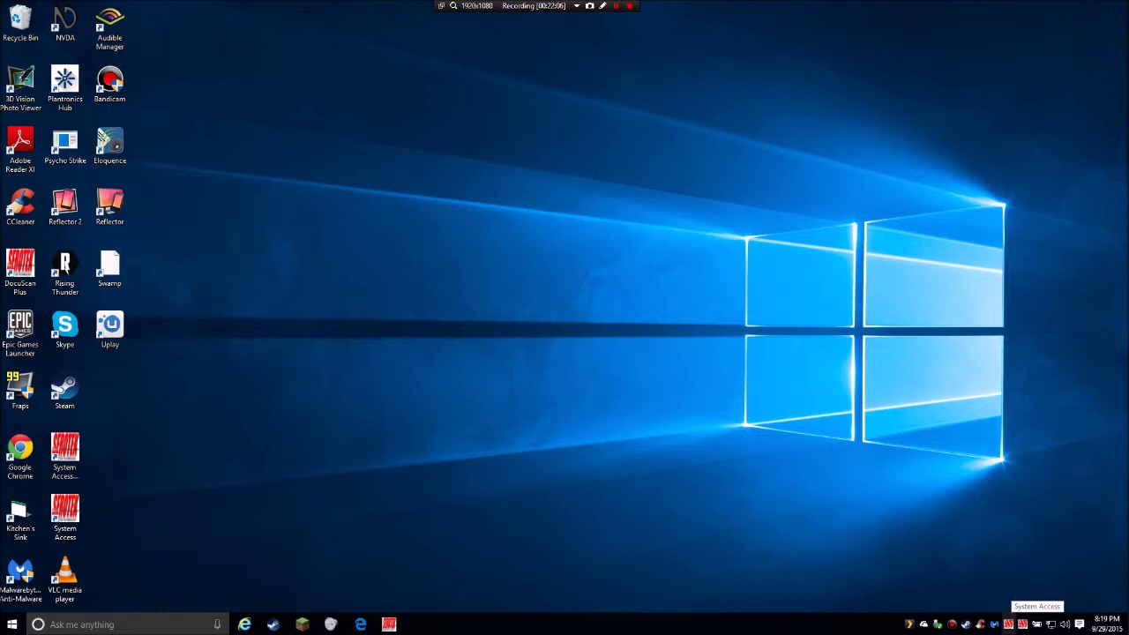
{"action": "key", "text": "Right"}
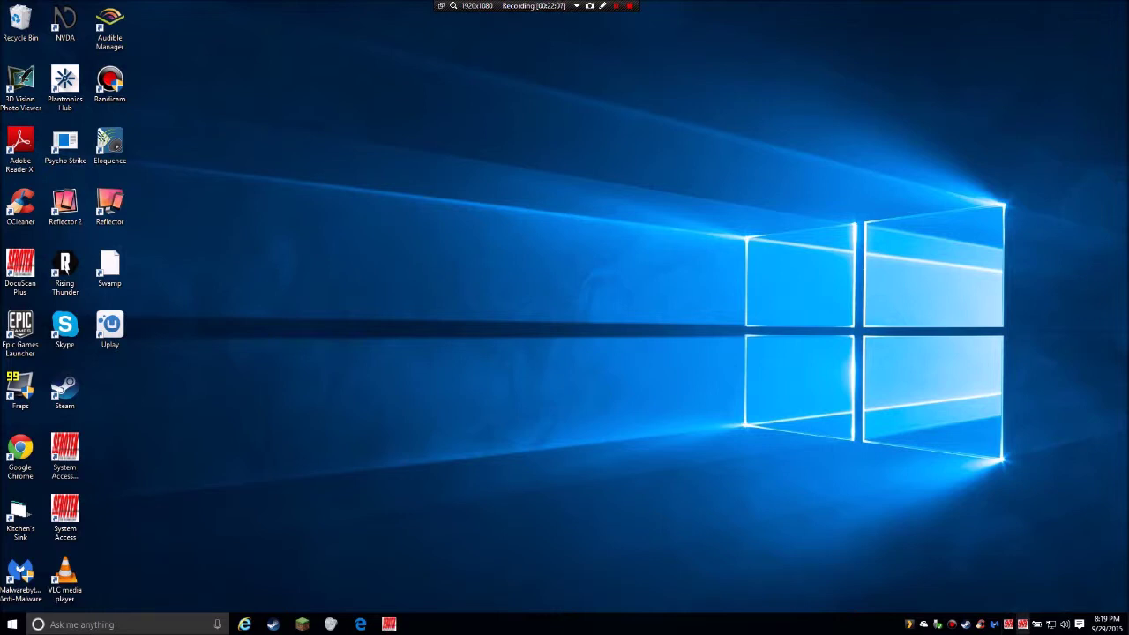
{"action": "key", "text": "Right"}
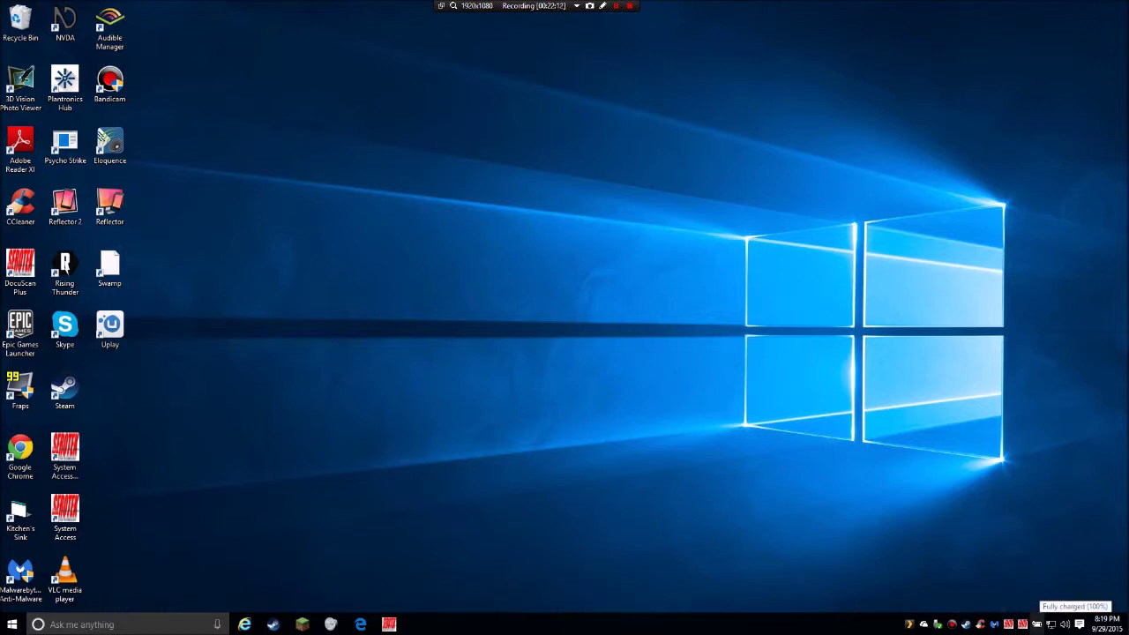
{"action": "key", "text": "Right"}
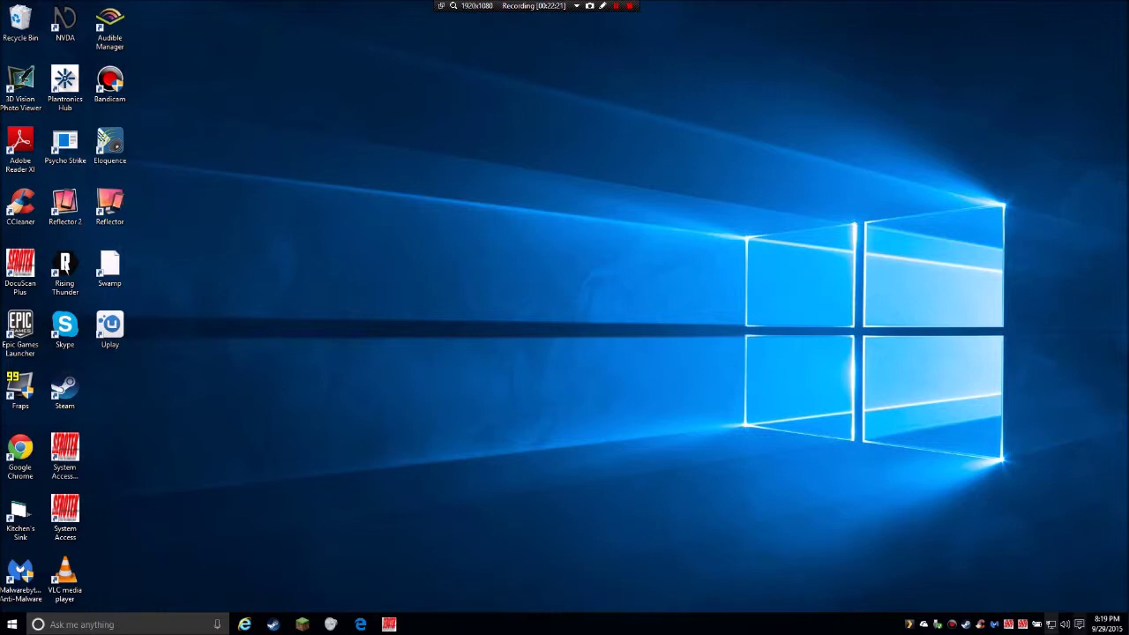
Open the Action Center and move through its notification groups to the Collapse control
{"action": "key", "text": "Return"}
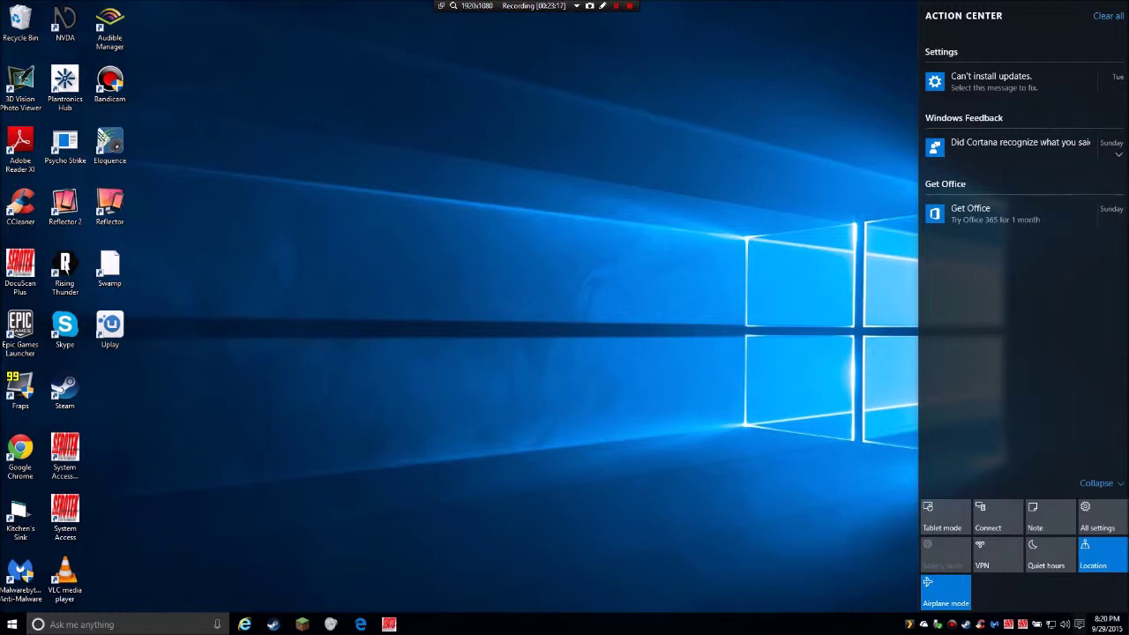
{"action": "key", "text": "Tab"}
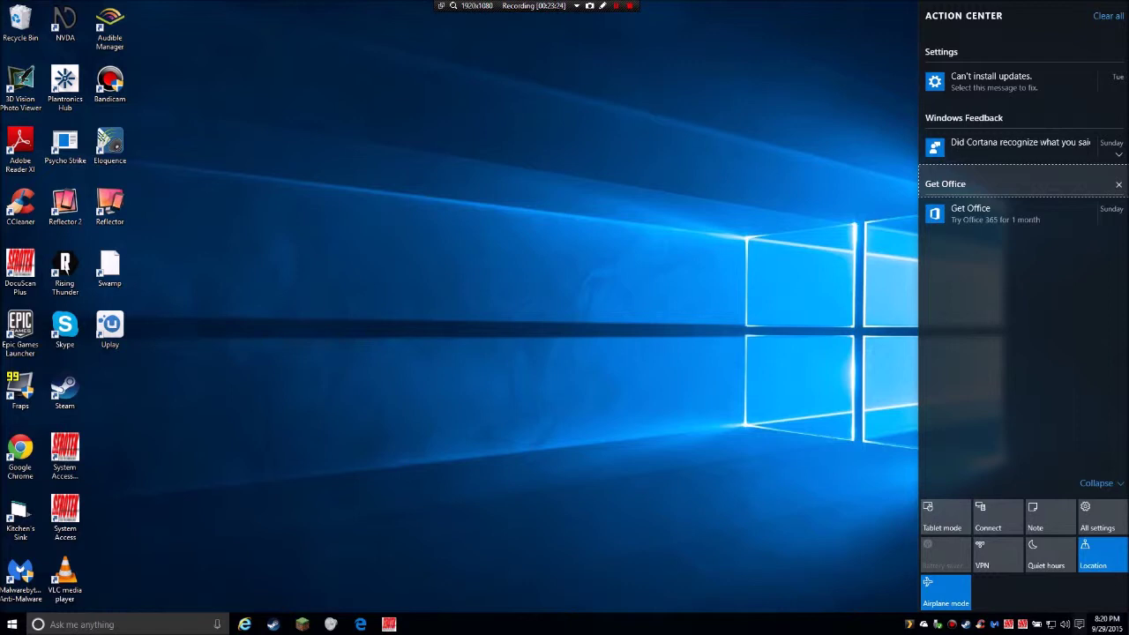
{"action": "key", "text": "Tab"}
{"action": "key", "text": "Tab"}
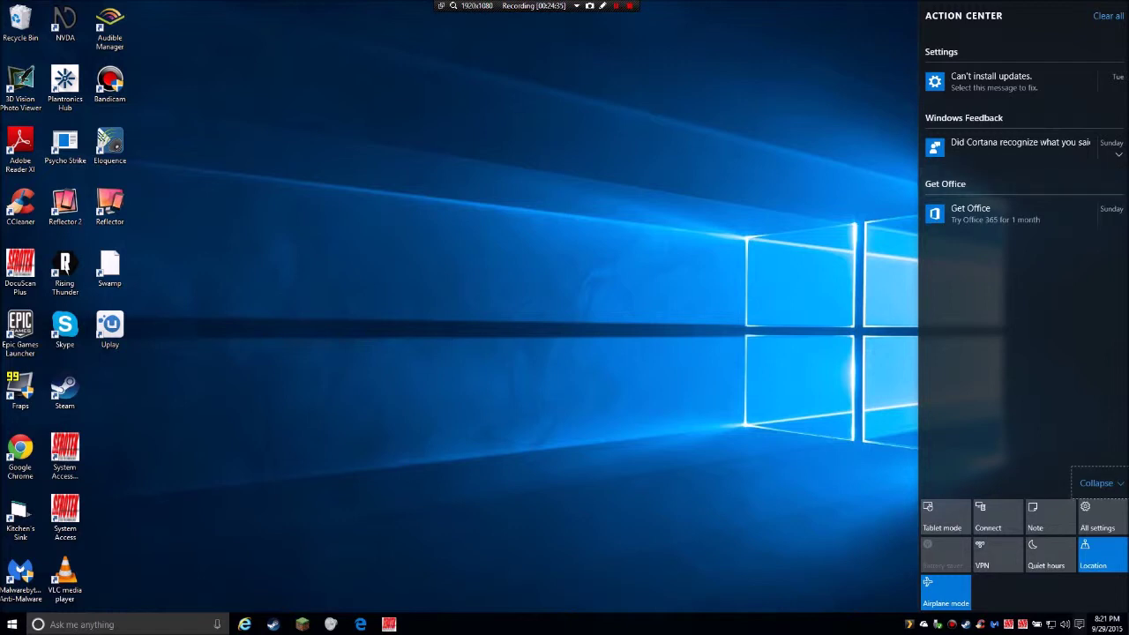
Step through the Action Center's quick actions and back to the Get Office notification group, and close the Action Center
{"action": "key", "text": "Tab"}
{"action": "key", "text": "Right"}
{"action": "key", "text": "Right"}
{"action": "key", "text": "Right"}
{"action": "key", "text": "Right"}
{"action": "key", "text": "Right"}
{"action": "key", "text": "Right"}
{"action": "key", "text": "Right"}
{"action": "key", "text": "Tab"}
{"action": "key", "text": "shift+Tab"}
{"action": "key", "text": "Tab"}
{"action": "key", "text": "Tab"}
{"action": "key", "text": "Tab"}
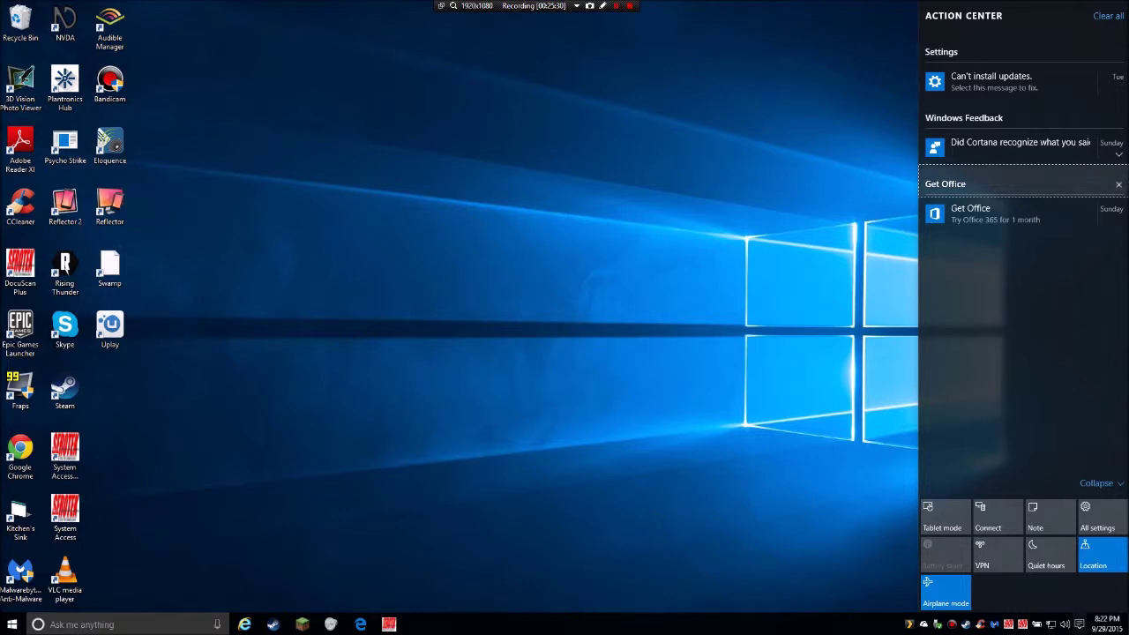
{"action": "key", "text": "Escape"}
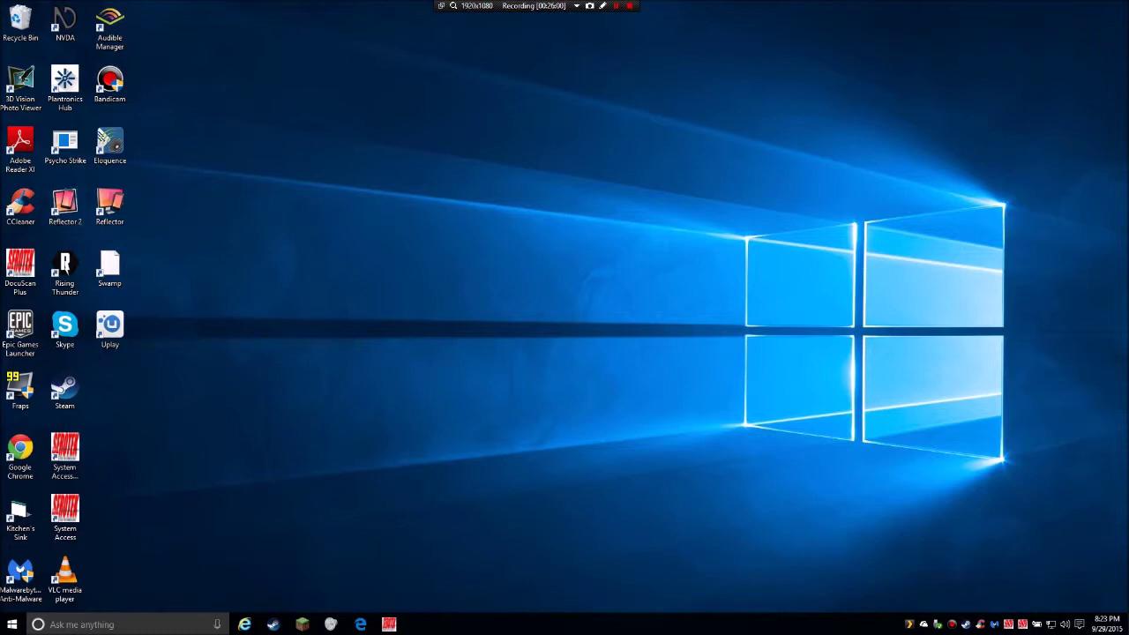
Open File Explorer at This PC and step through the items in the Folders group from Desktop to Videos
{"action": "key", "text": "super+e"}
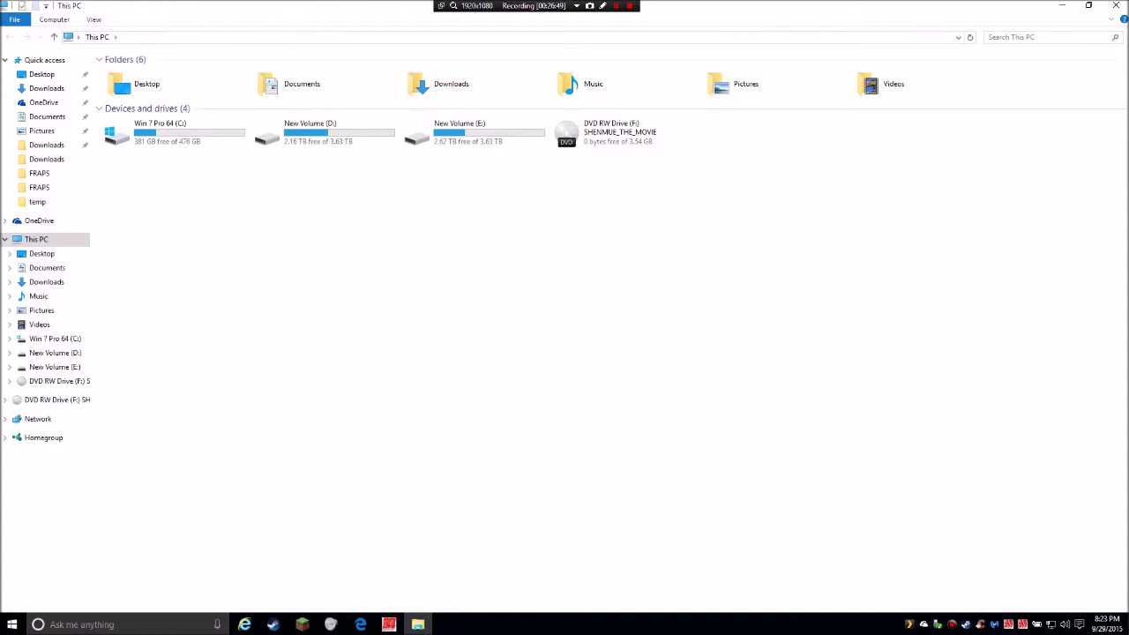
{"action": "left_click", "coordinate": [147, 107]}
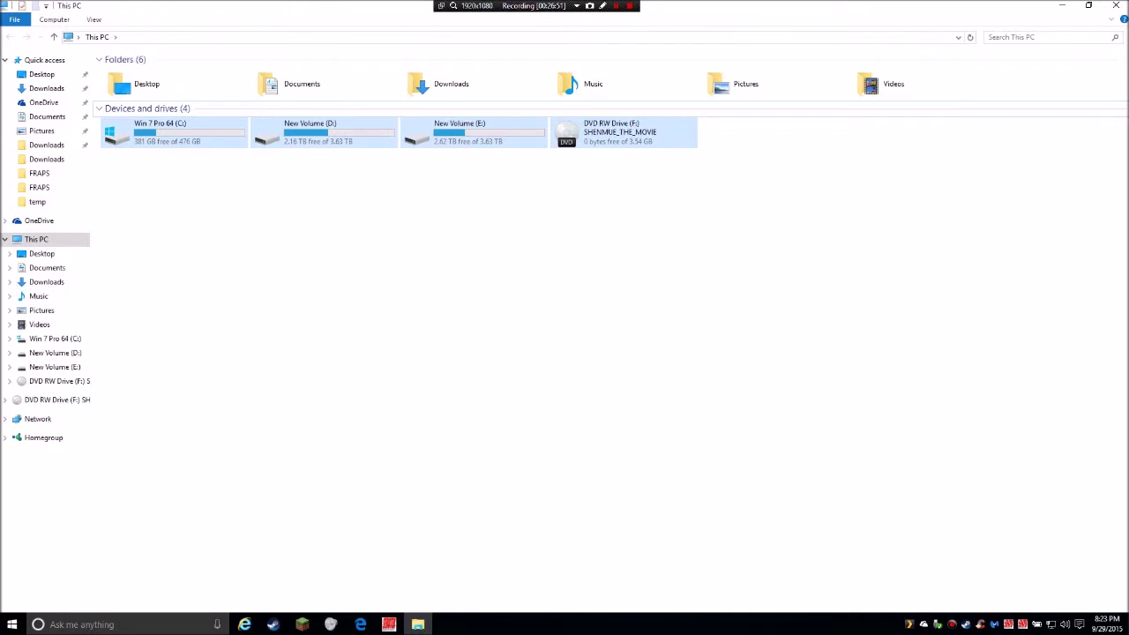
{"action": "left_click", "coordinate": [125, 59]}
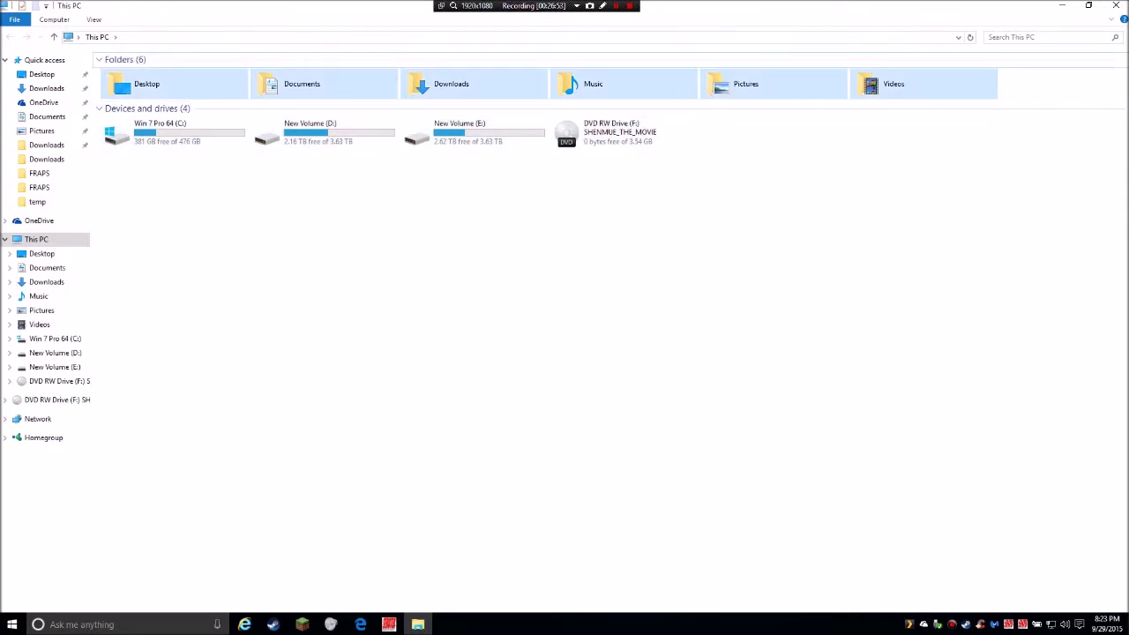
{"action": "left_click", "coordinate": [146, 84]}
{"action": "left_click", "coordinate": [302, 84]}
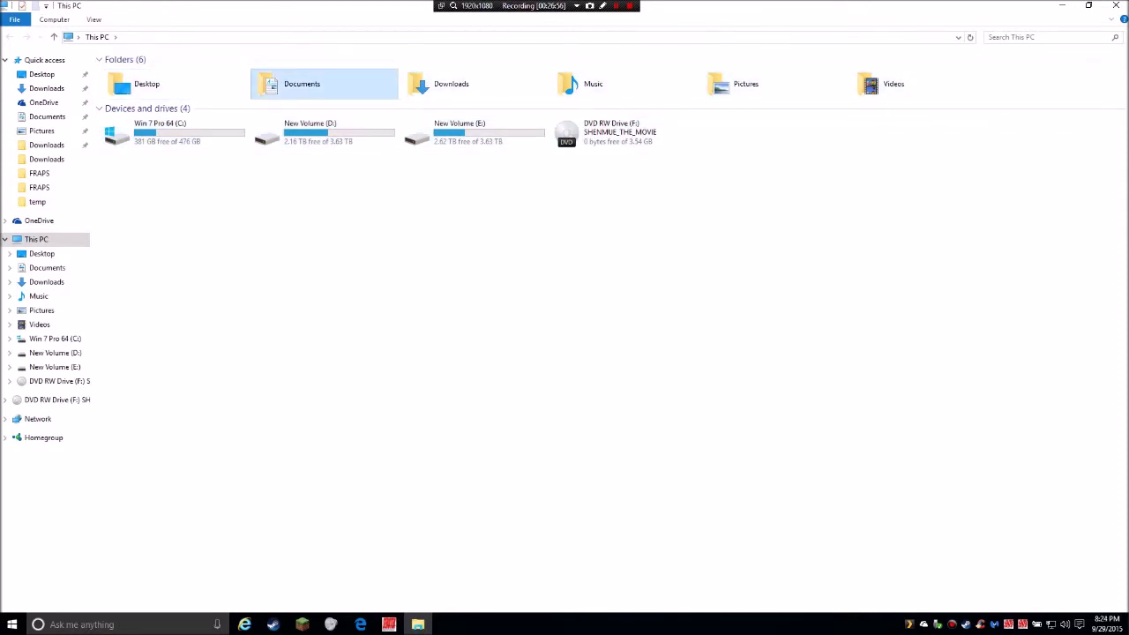
{"action": "left_click", "coordinate": [147, 83]}
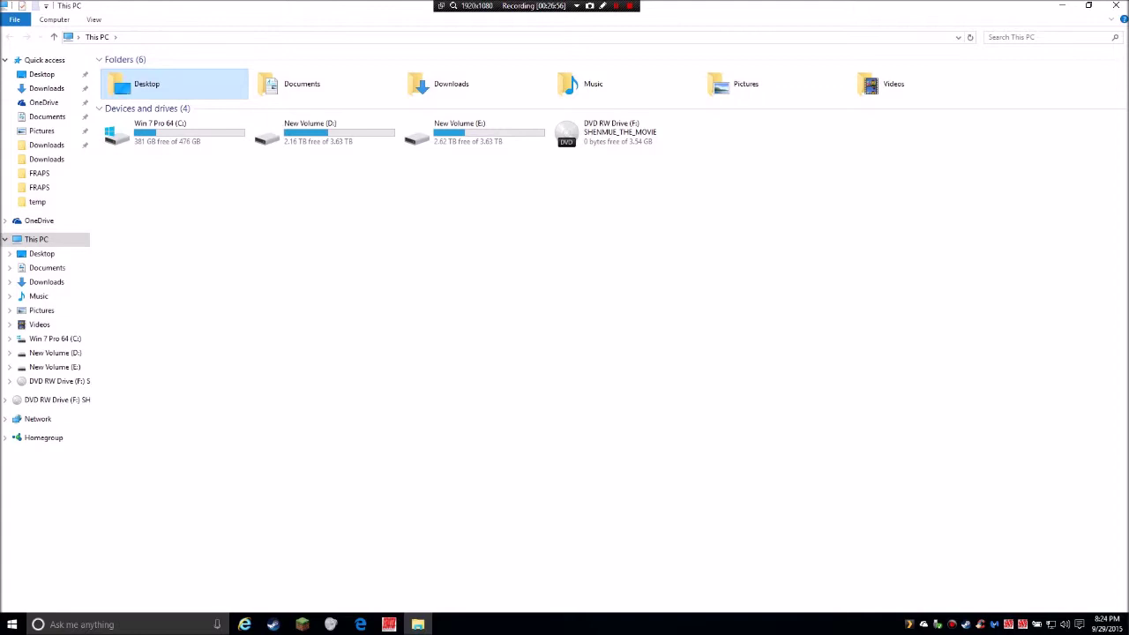
{"action": "left_click", "coordinate": [302, 83]}
{"action": "left_click", "coordinate": [451, 84]}
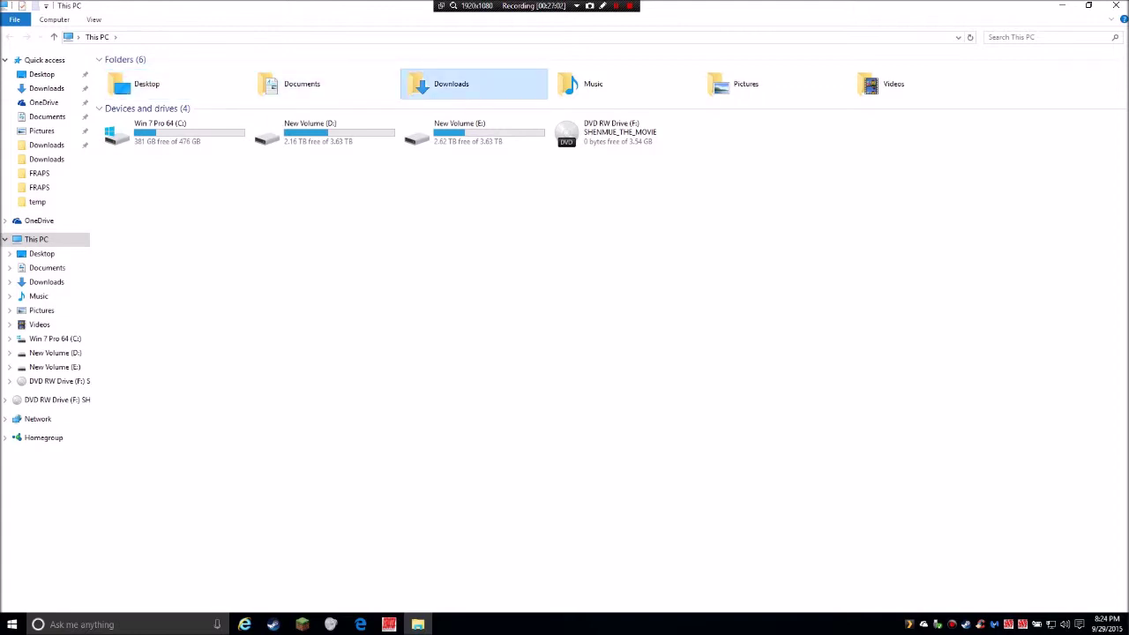
{"action": "left_click", "coordinate": [593, 84]}
{"action": "left_click", "coordinate": [745, 84]}
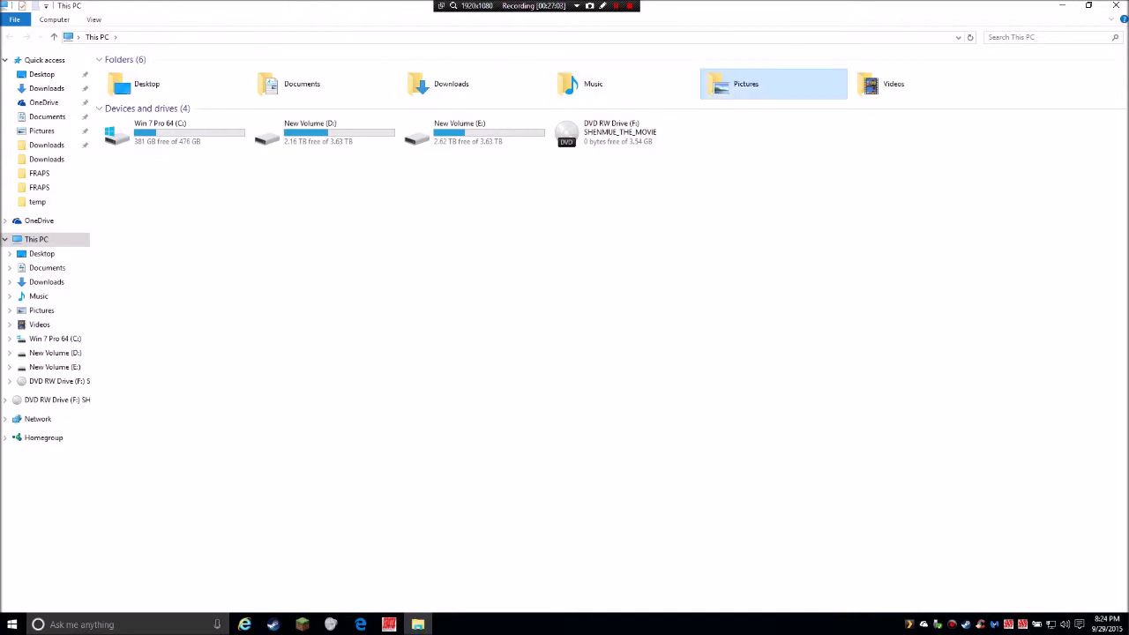
{"action": "left_click", "coordinate": [893, 84]}
Step through the drives under Devices and drives from C: to the DVD drive, and go back to New Volume (E:)
{"action": "left_click", "coordinate": [160, 131]}
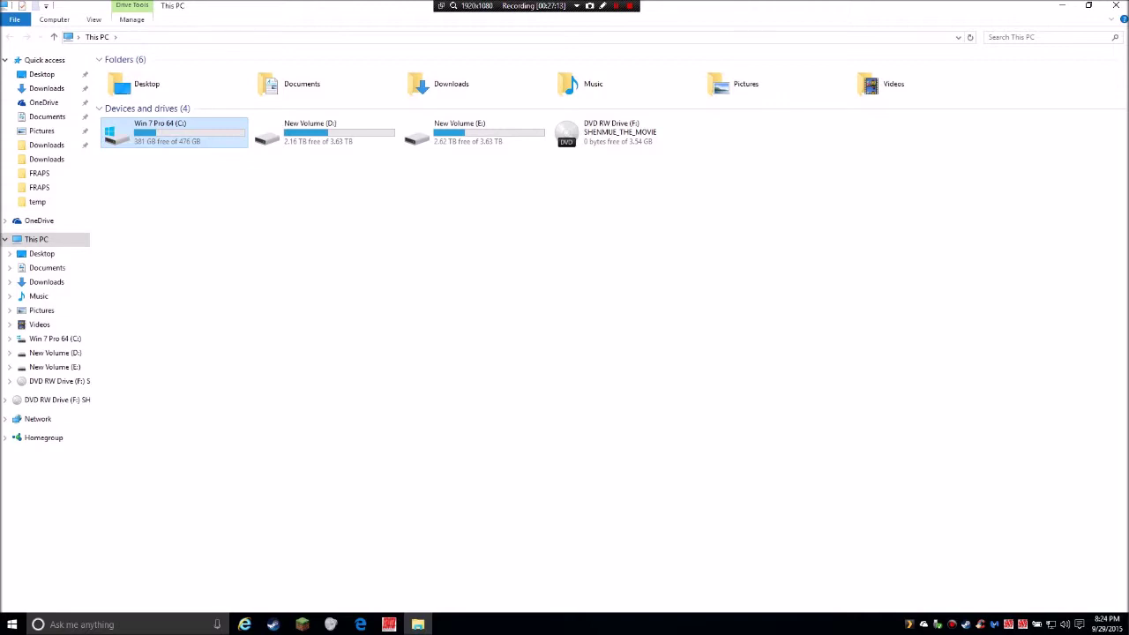
{"action": "left_click", "coordinate": [322, 132]}
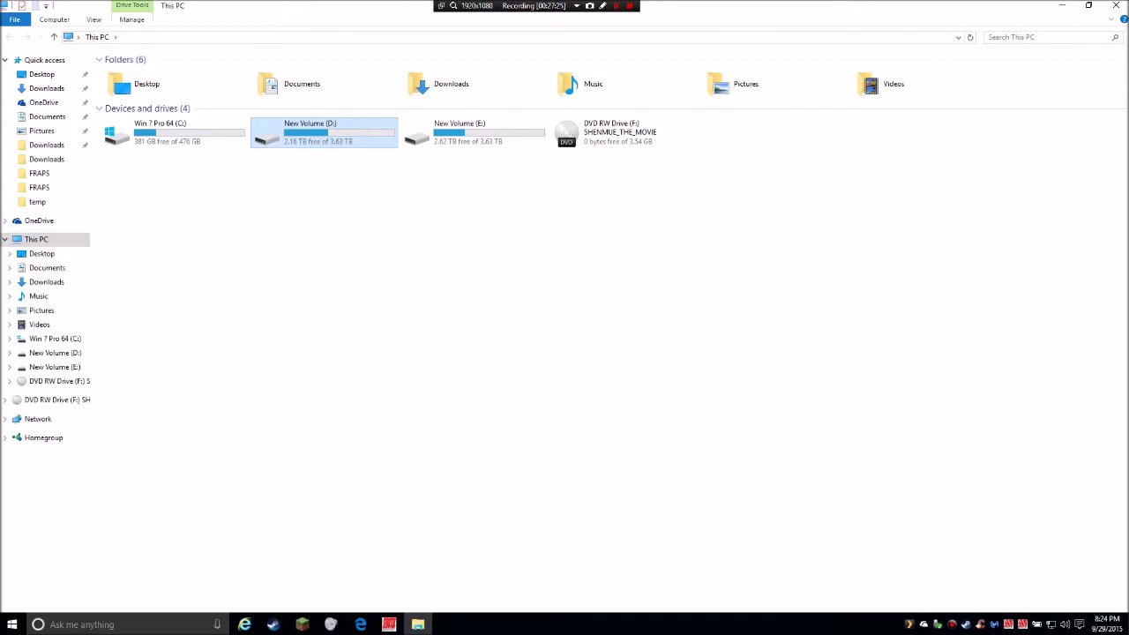
{"action": "left_click", "coordinate": [474, 132]}
{"action": "left_click", "coordinate": [623, 133]}
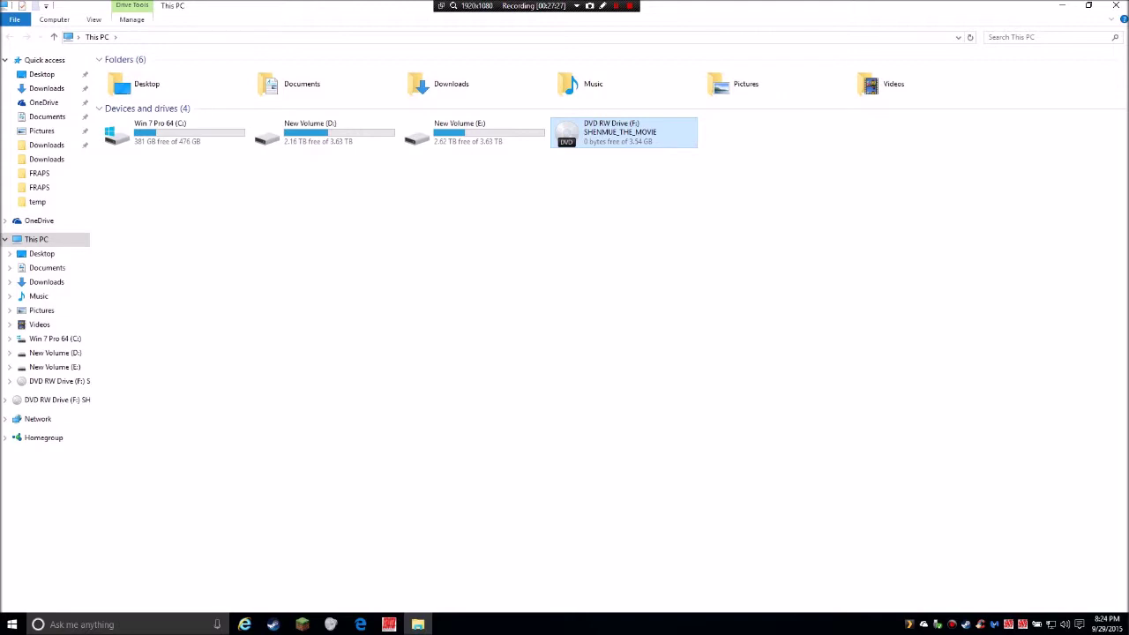
{"action": "left_click", "coordinate": [474, 132]}
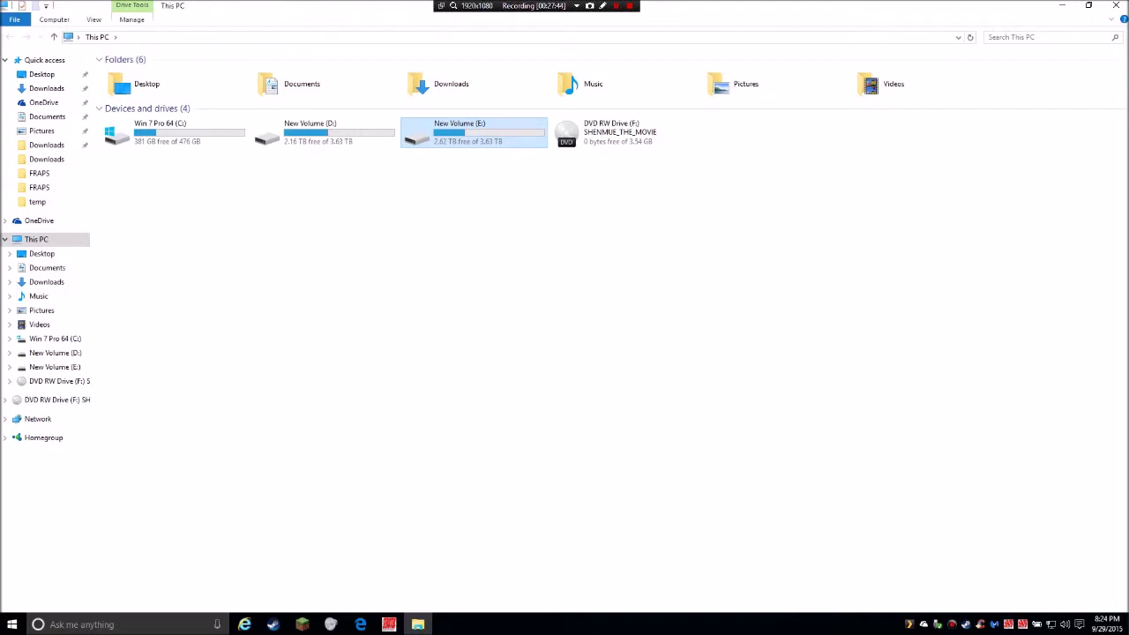
Show and dismiss the File Explorer ribbon's keyboard shortcut hints with New Volume (E:) selected, and close File Explorer
{"action": "key", "text": "alt"}
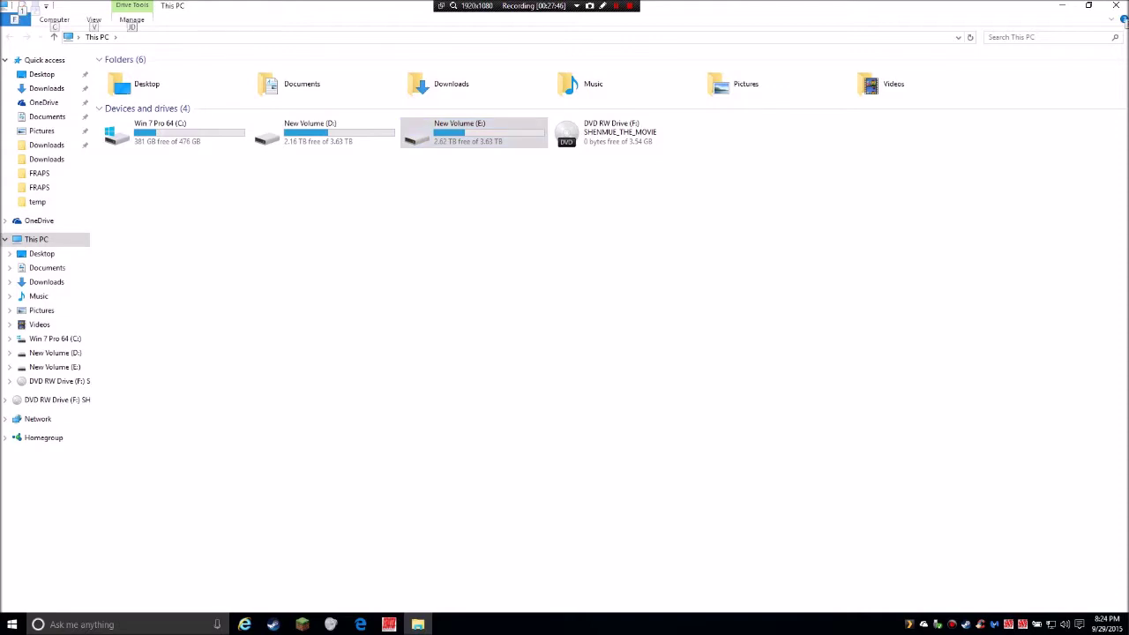
{"action": "key", "text": "alt"}
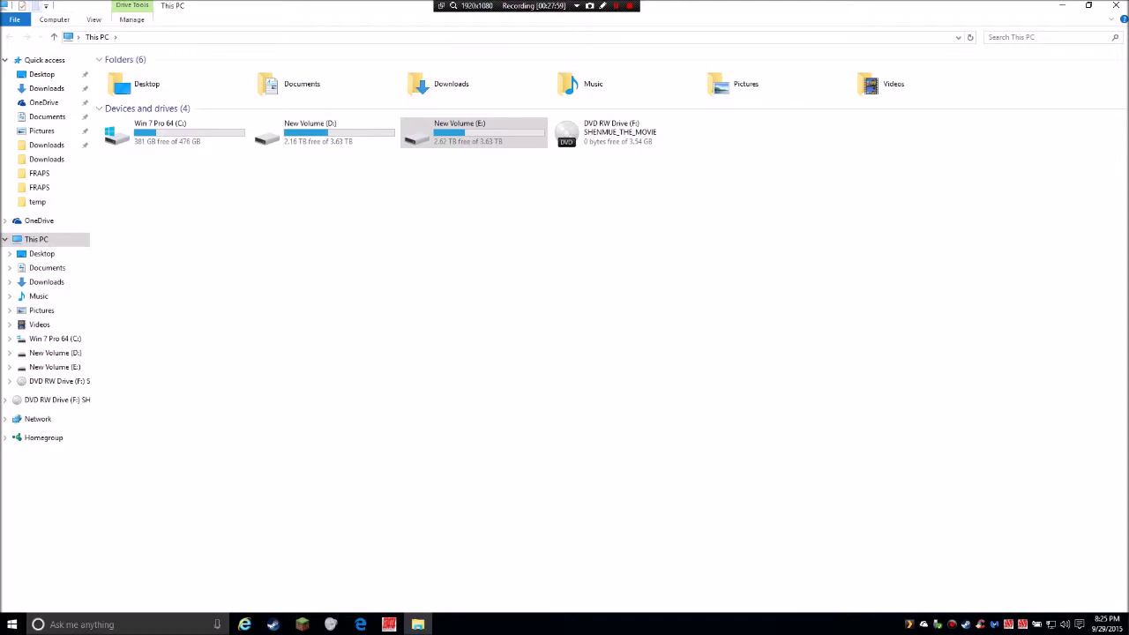
{"action": "left_click", "coordinate": [474, 132]}
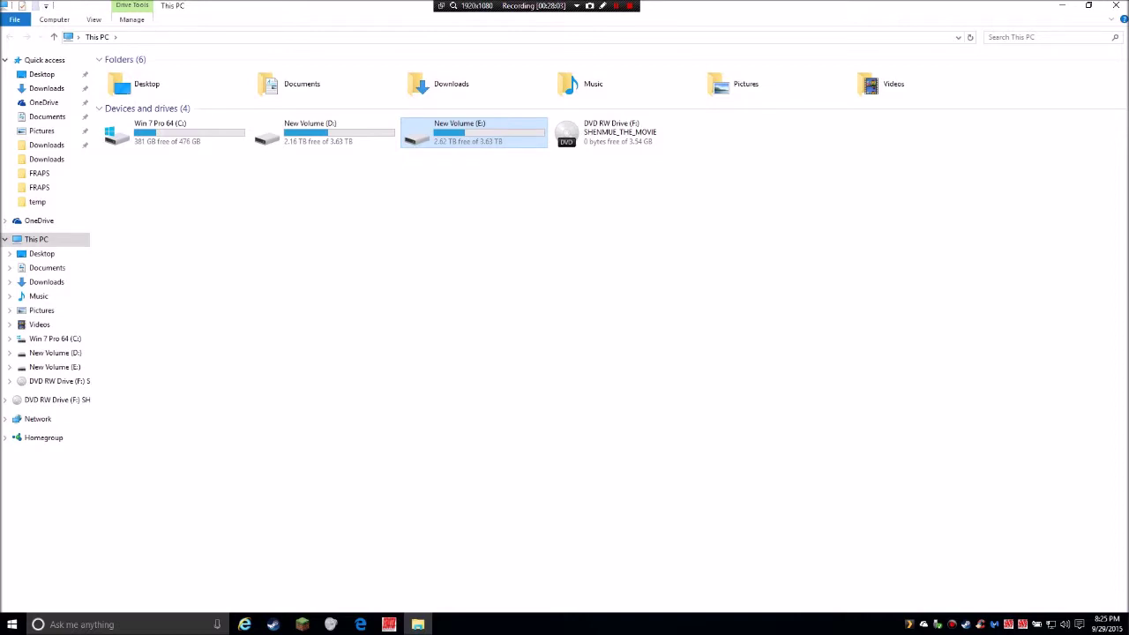
{"action": "key", "text": "alt"}
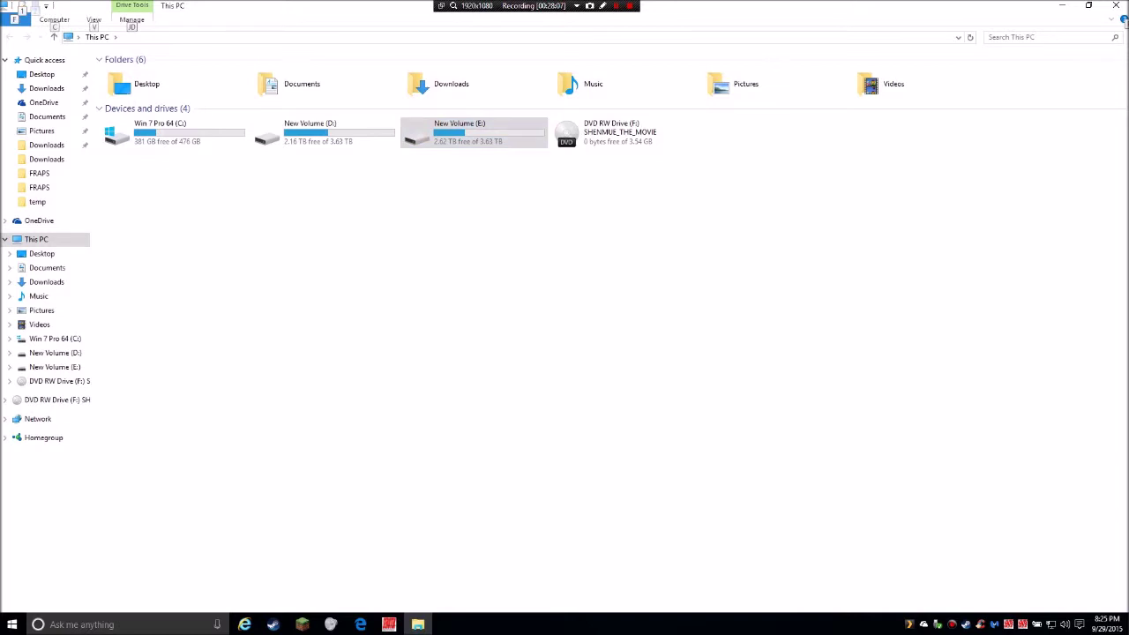
{"action": "key", "text": "Escape"}
{"action": "key", "text": "Escape"}
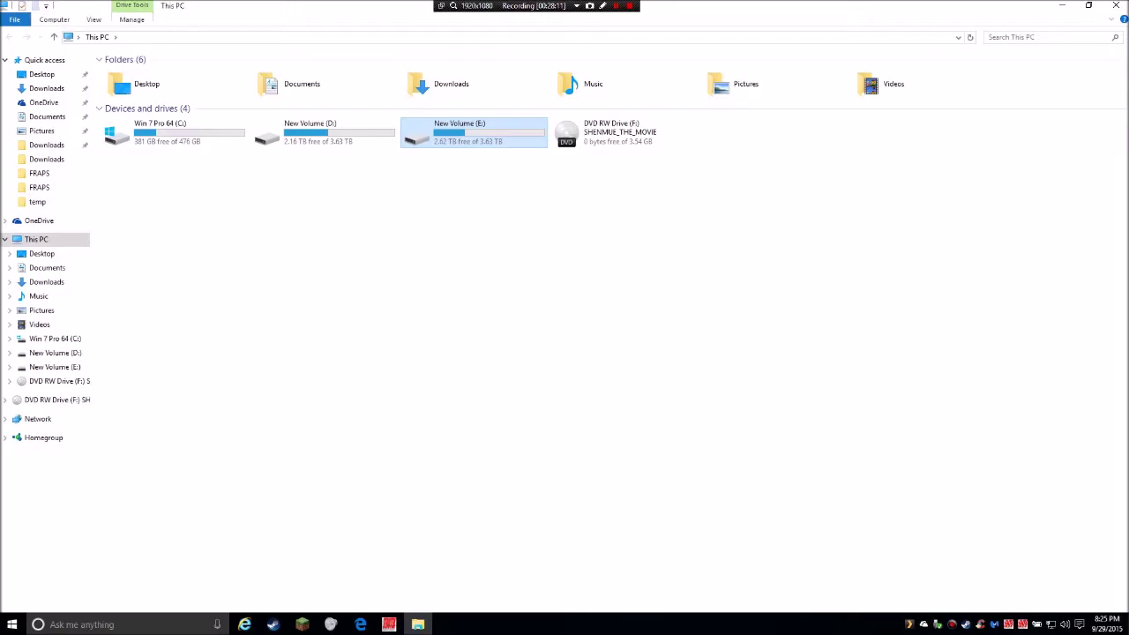
{"action": "key", "text": "alt+F4"}
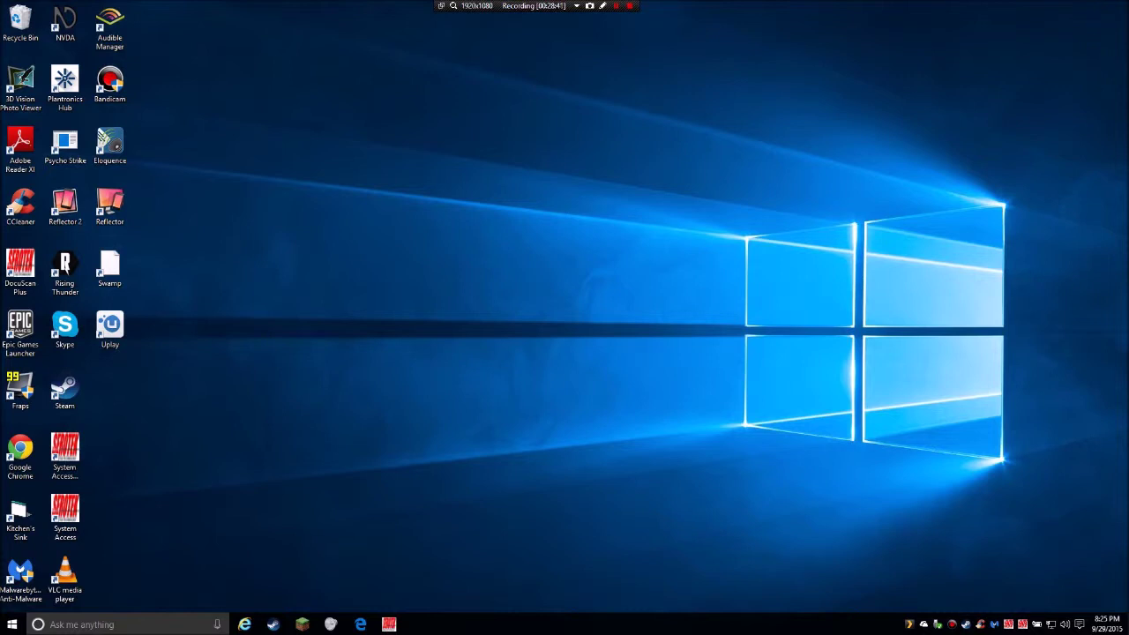
Cycle through the open YouTube, SAMNet Home and Steam windows in the task switcher, and return to the desktop
{"action": "key", "text": "alt+Tab"}
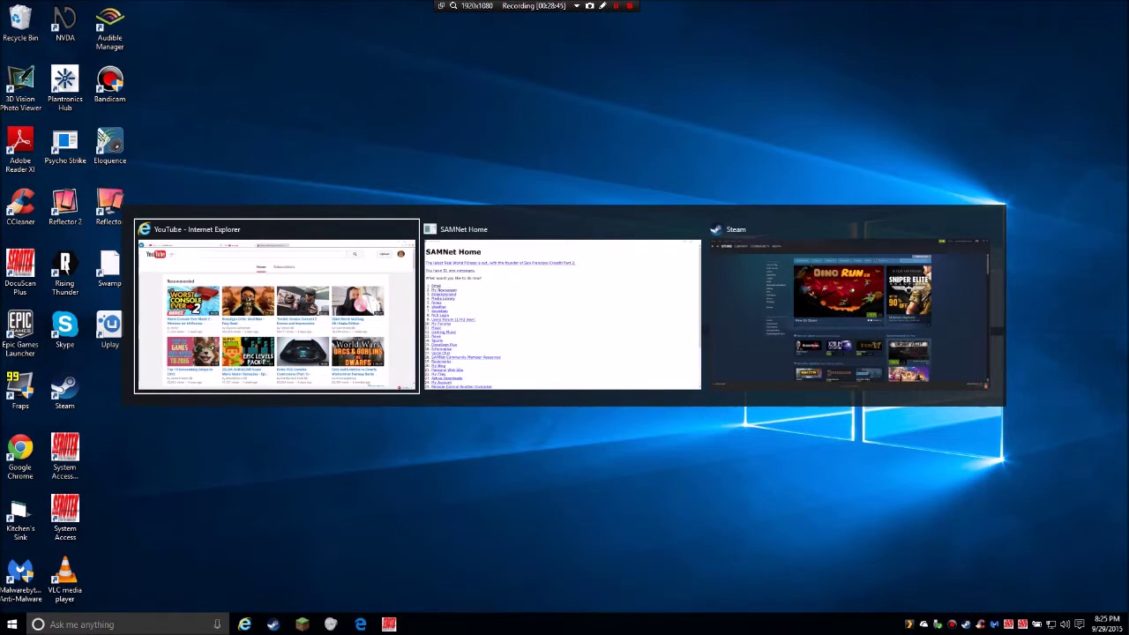
{"action": "key", "text": "Tab"}
{"action": "key", "text": "Tab"}
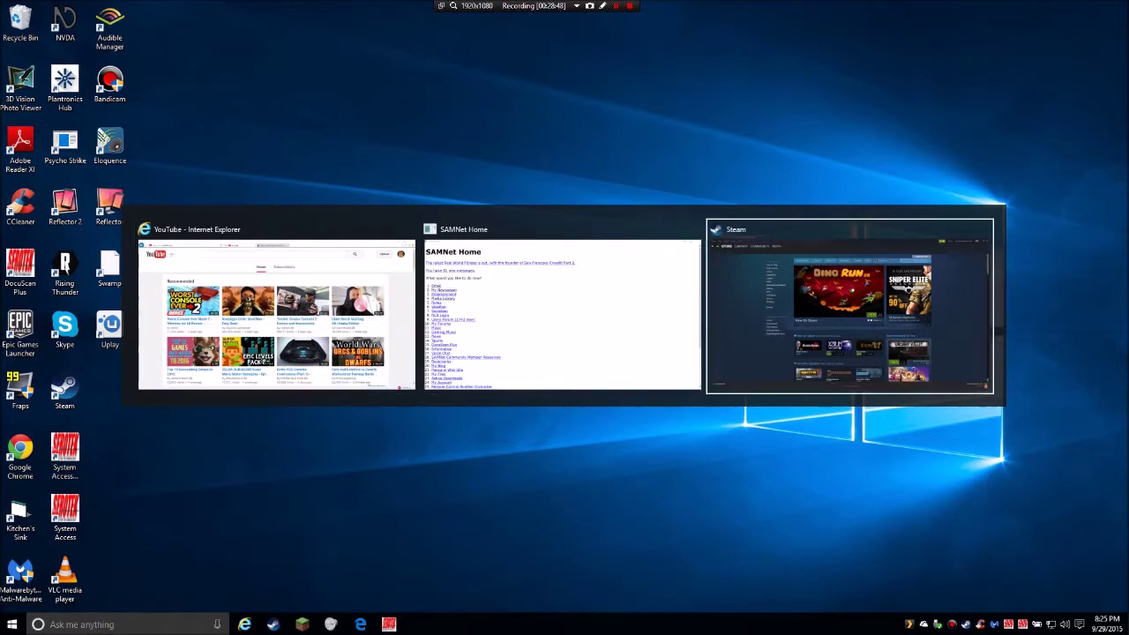
{"action": "key", "text": "Tab"}
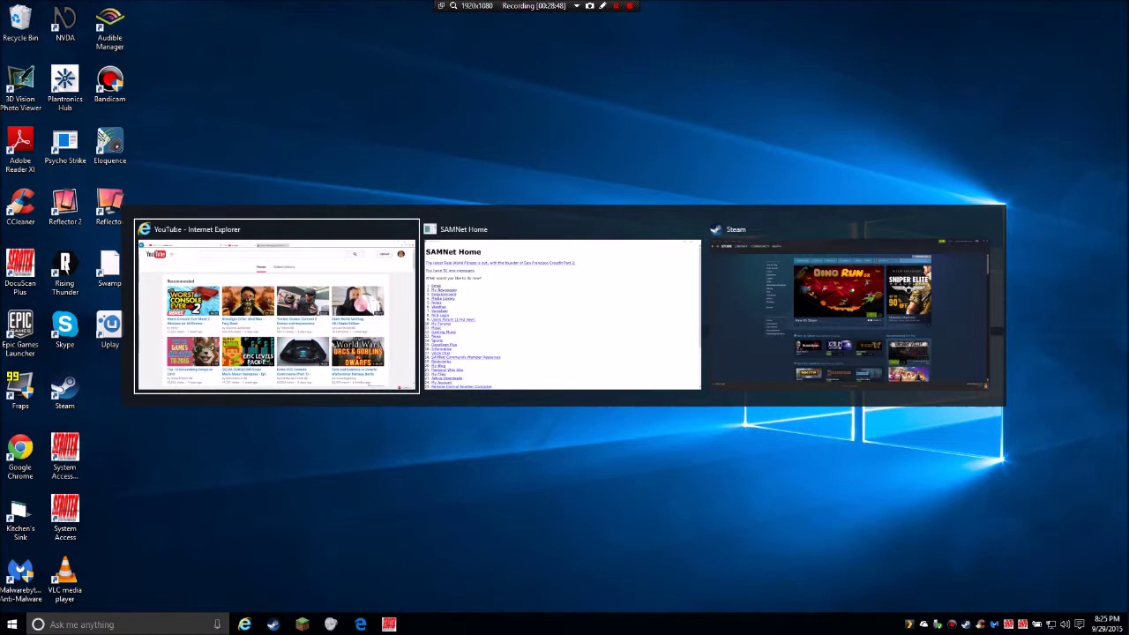
{"action": "key", "text": "Tab"}
{"action": "key", "text": "Tab"}
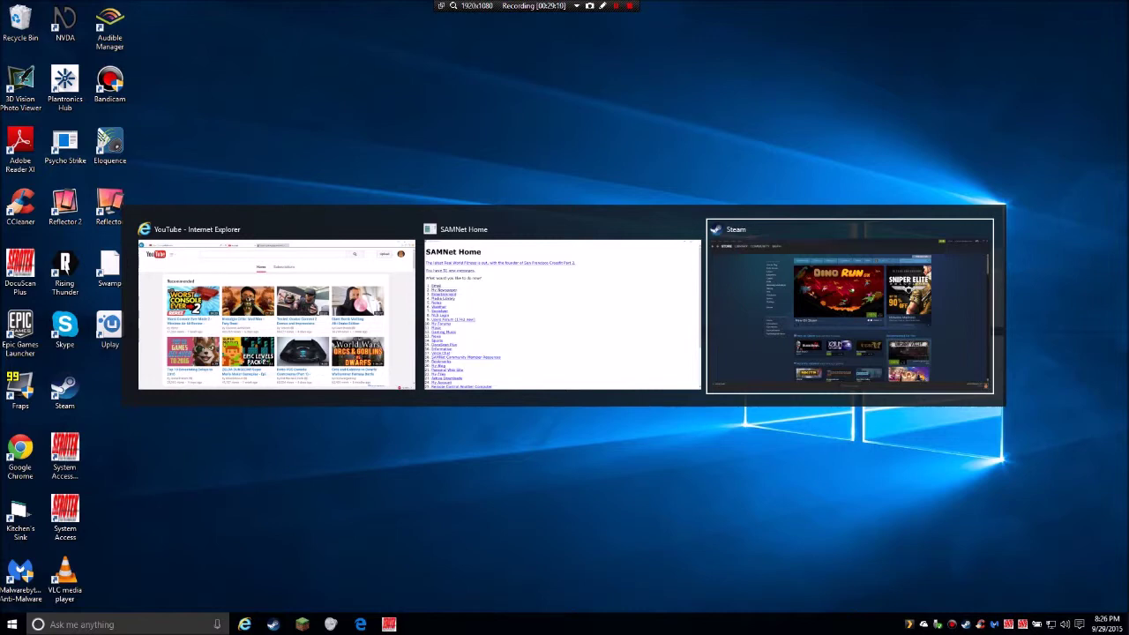
{"action": "key", "text": "alt+Tab"}
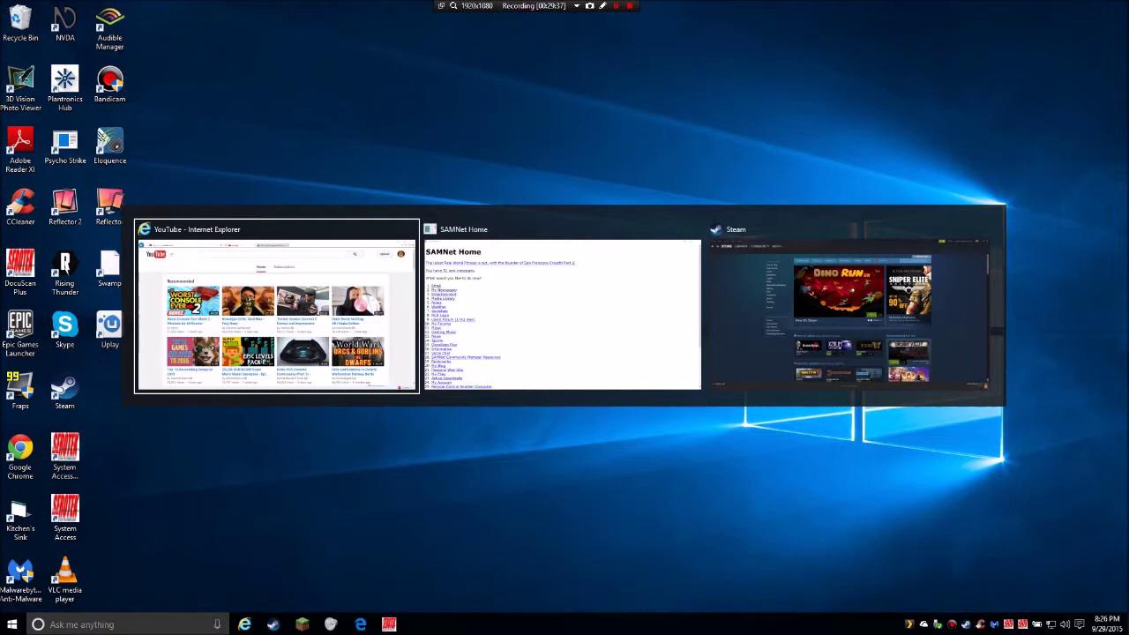
{"action": "key", "text": "alt+Tab"}
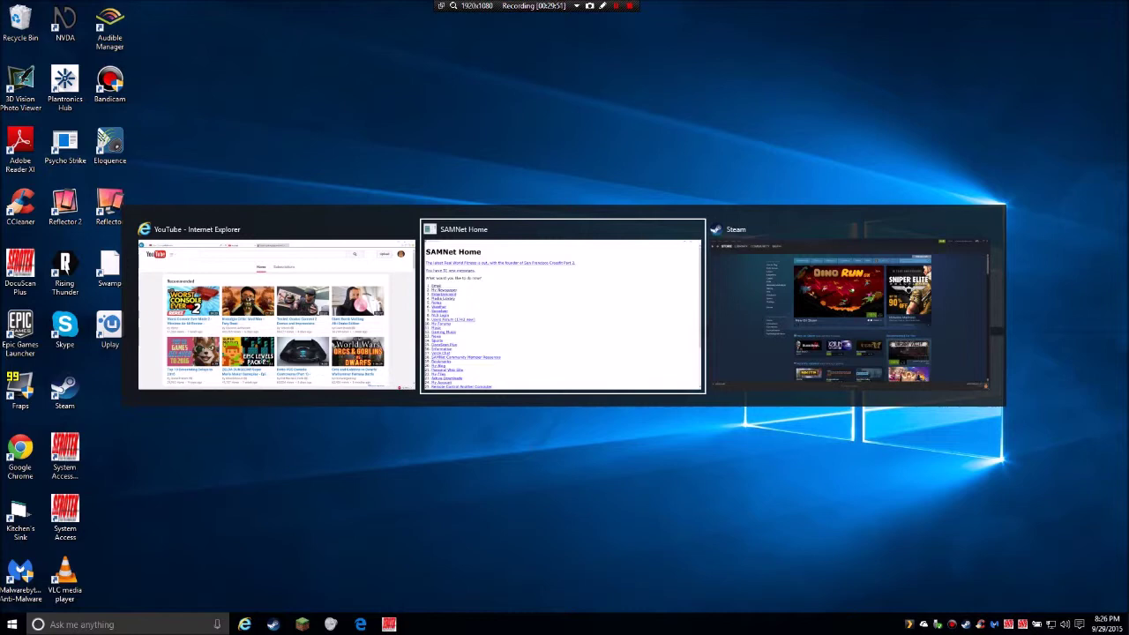
{"action": "key", "text": "Escape"}
{"action": "key", "text": "alt+Tab"}
{"action": "key", "text": "super+d"}
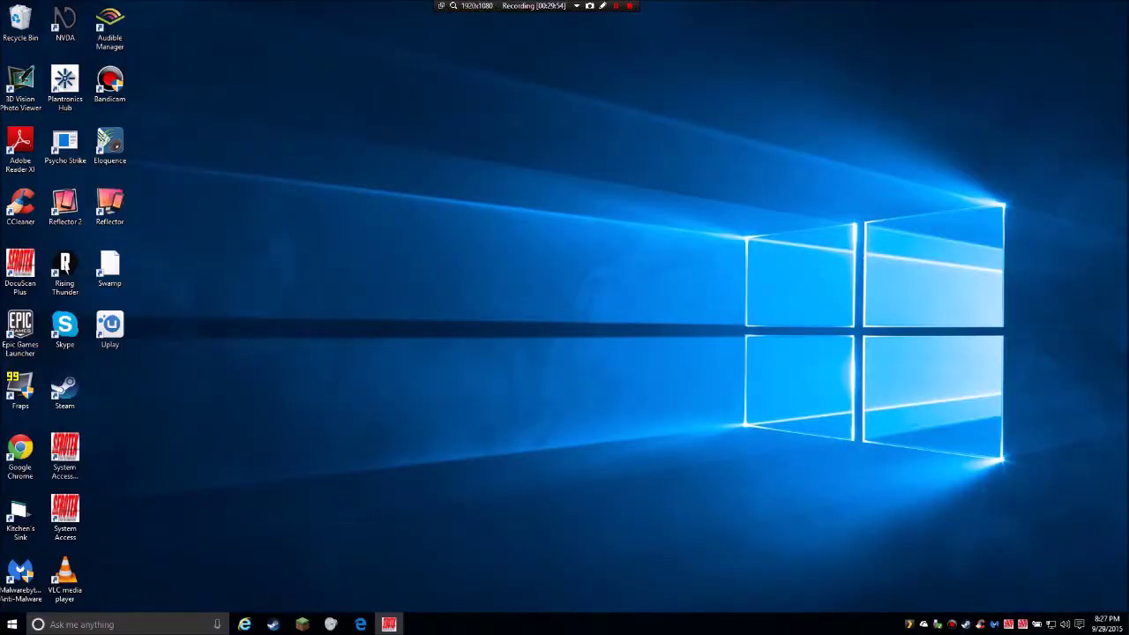
Open Task View, switch to the YouTube window in Internet Explorer, and return to the desktop
{"action": "left_click", "coordinate": [65, 208]}
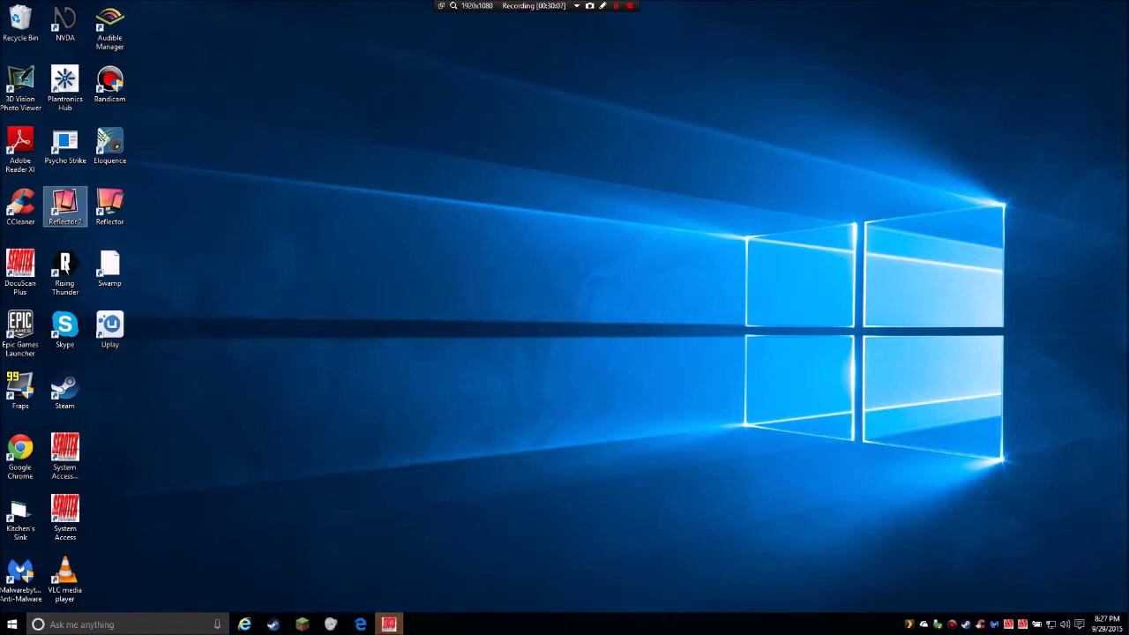
{"action": "key", "text": "super+Tab"}
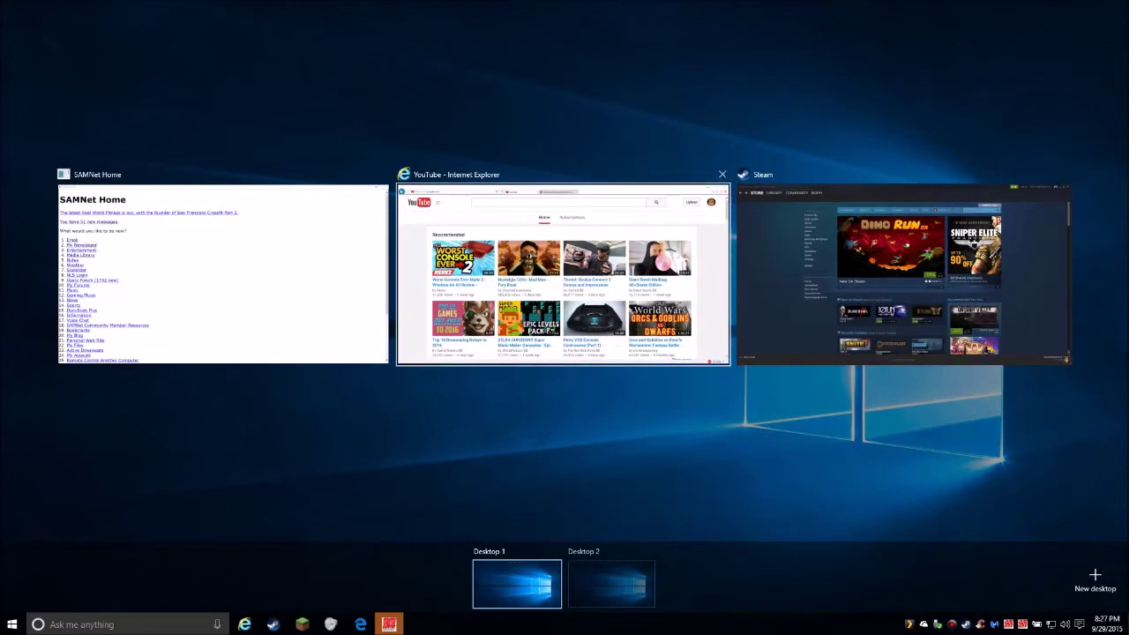
{"action": "left_click", "coordinate": [564, 273]}
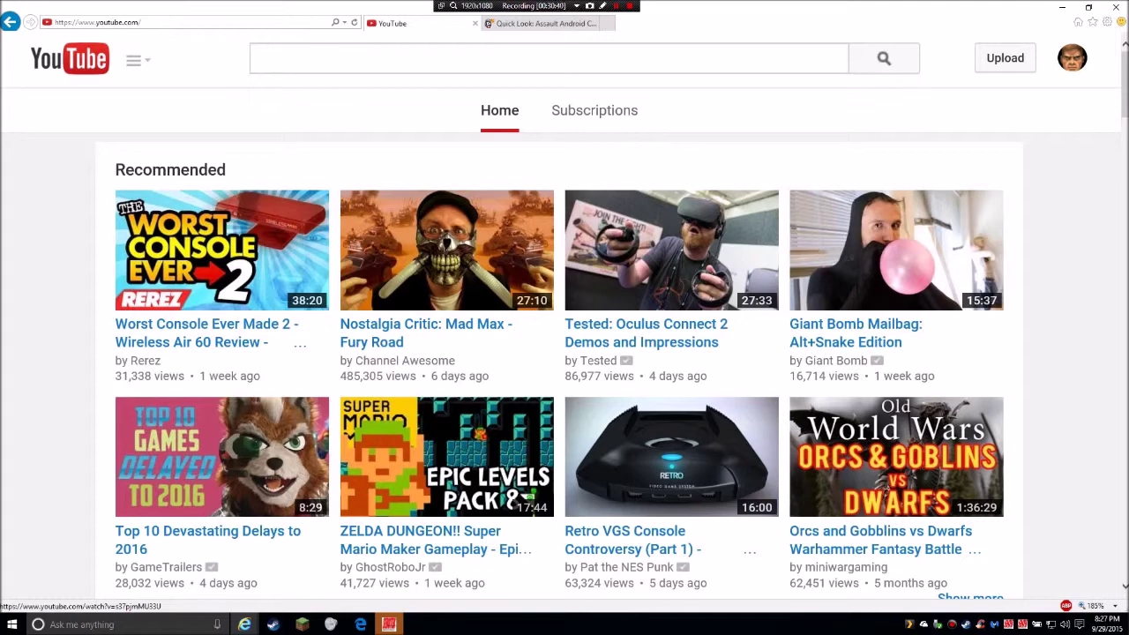
{"action": "left_click", "coordinate": [672, 250]}
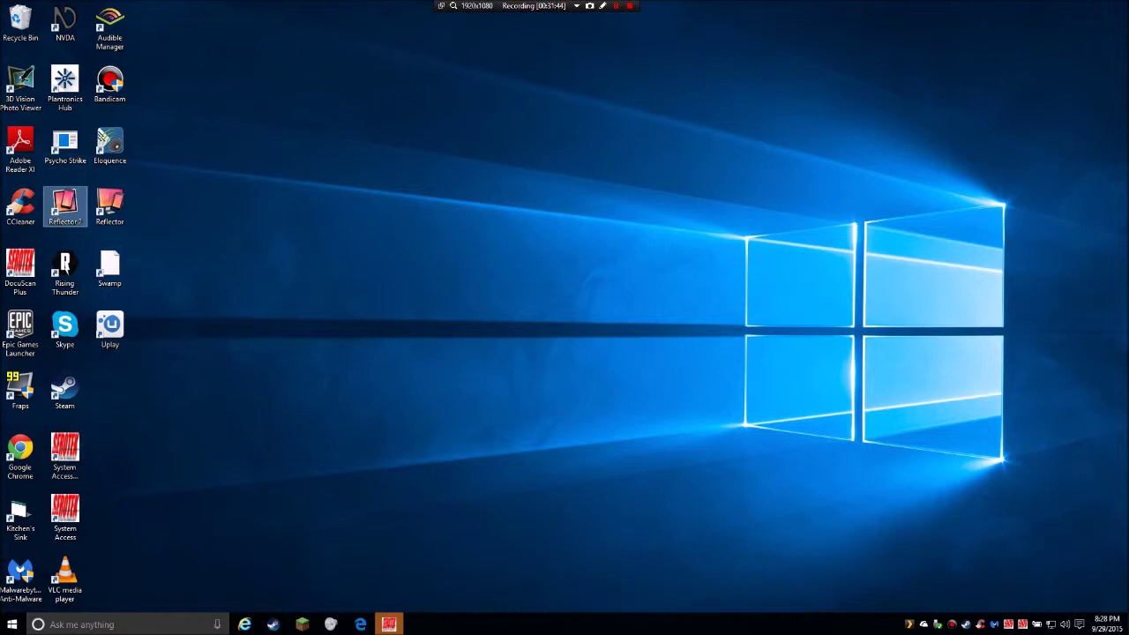
Search the Start menu for "store" and step through the results from AliExpress Store to the storenvy web suggestion
{"action": "key", "text": "super"}
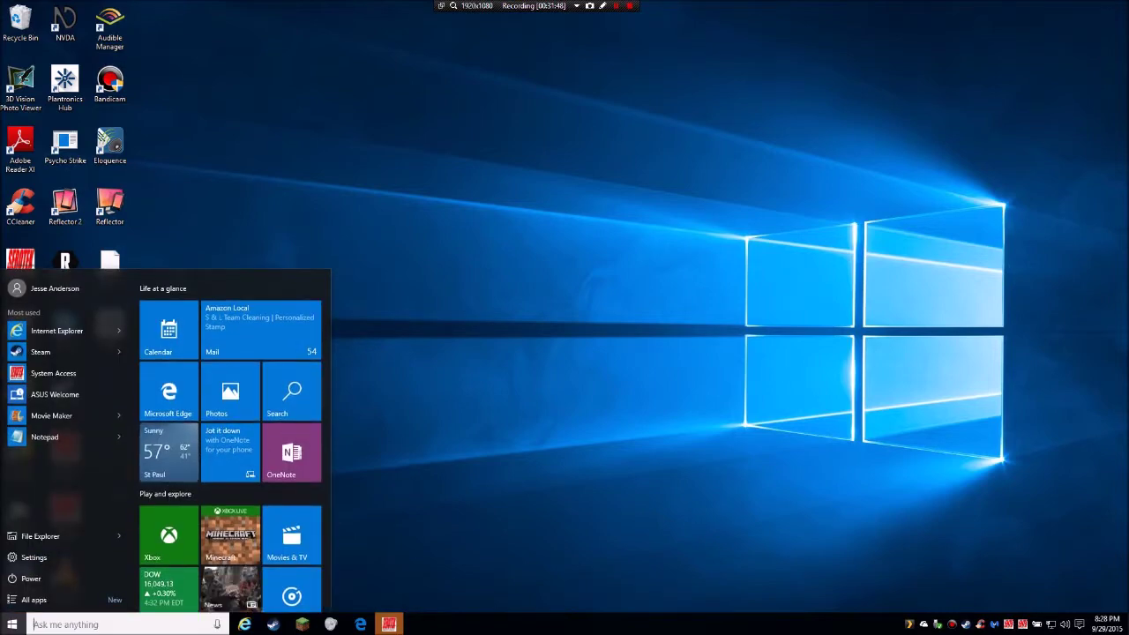
{"action": "type", "text": "store"}
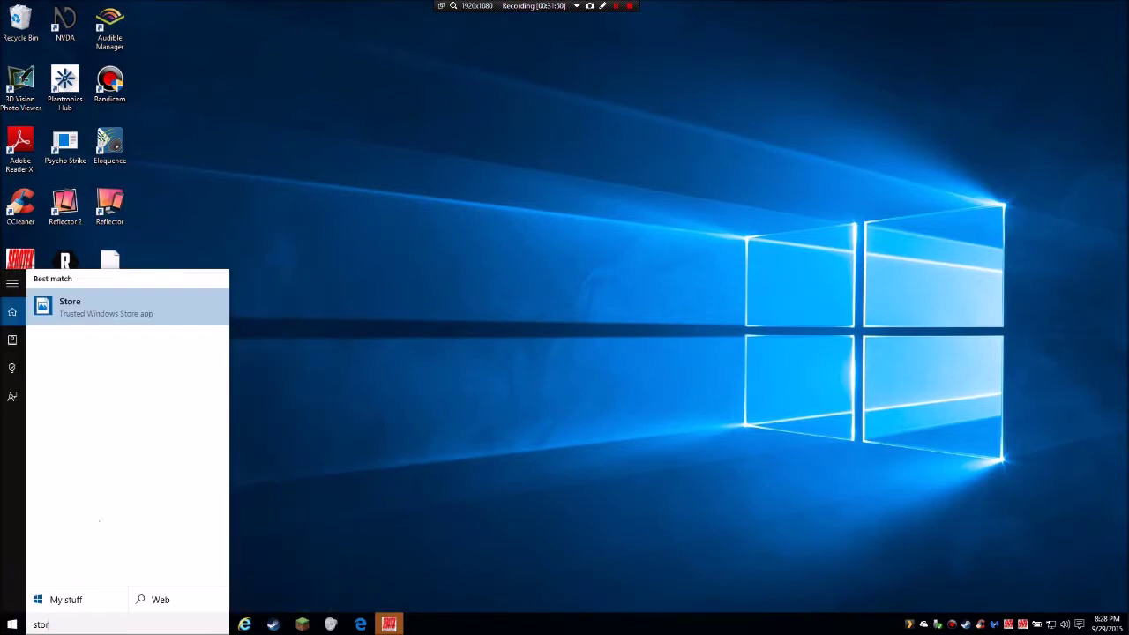
{"action": "key", "text": "Down"}
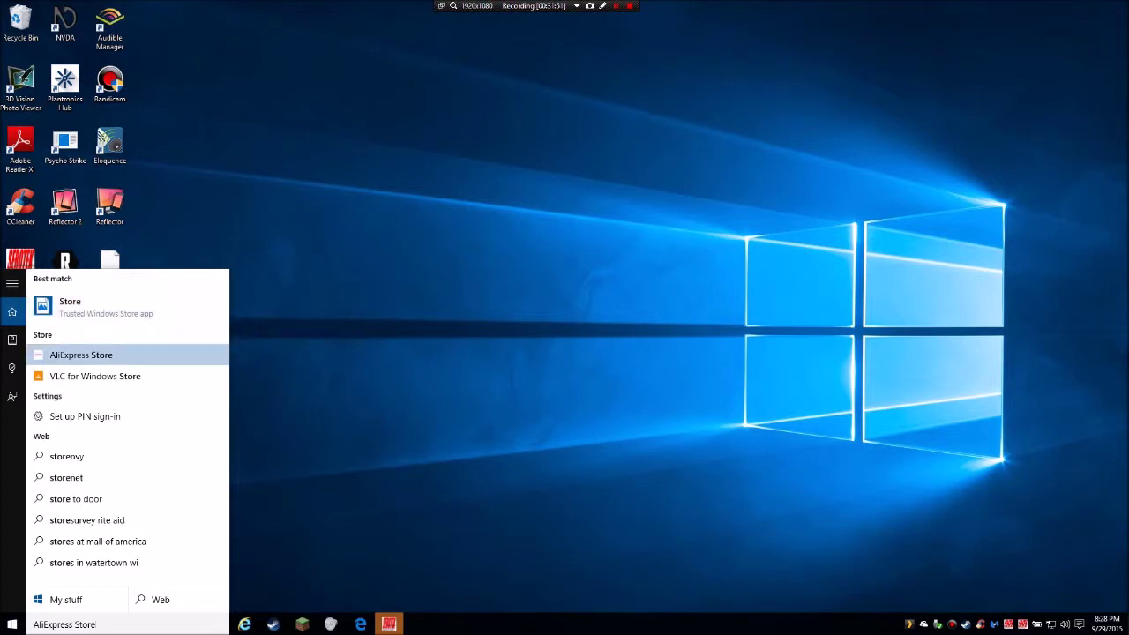
{"action": "key", "text": "Down"}
{"action": "key", "text": "Down"}
{"action": "key", "text": "Down"}
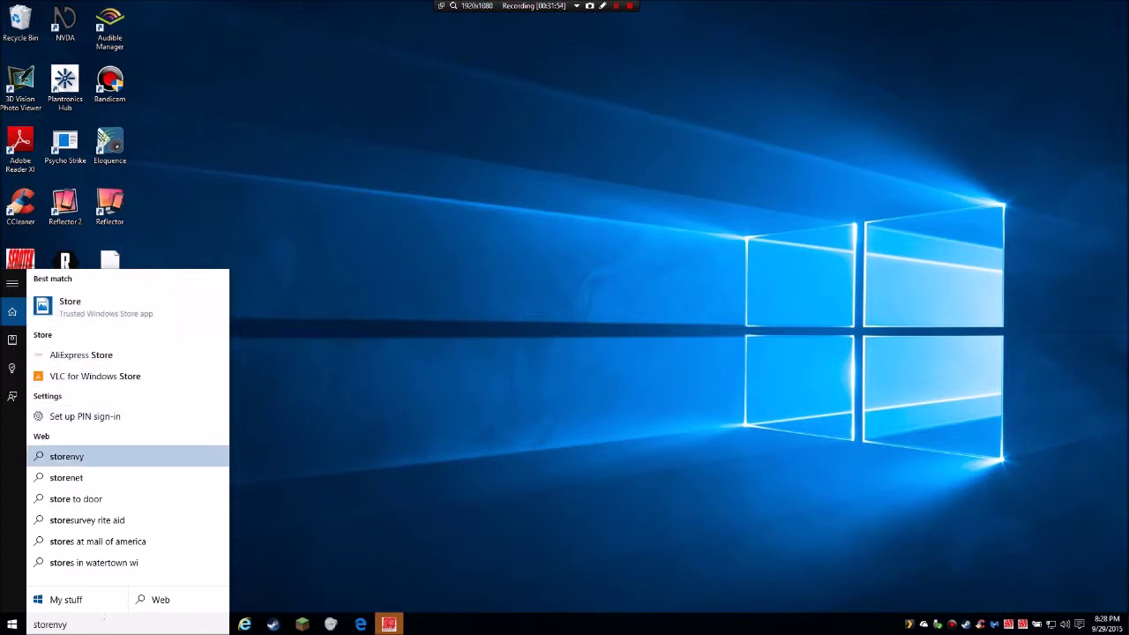
Step through the remaining web suggestions and the My stuff and Web options, go back to AliExpress Store, and leave the search
{"action": "key", "text": "Down"}
{"action": "key", "text": "Down"}
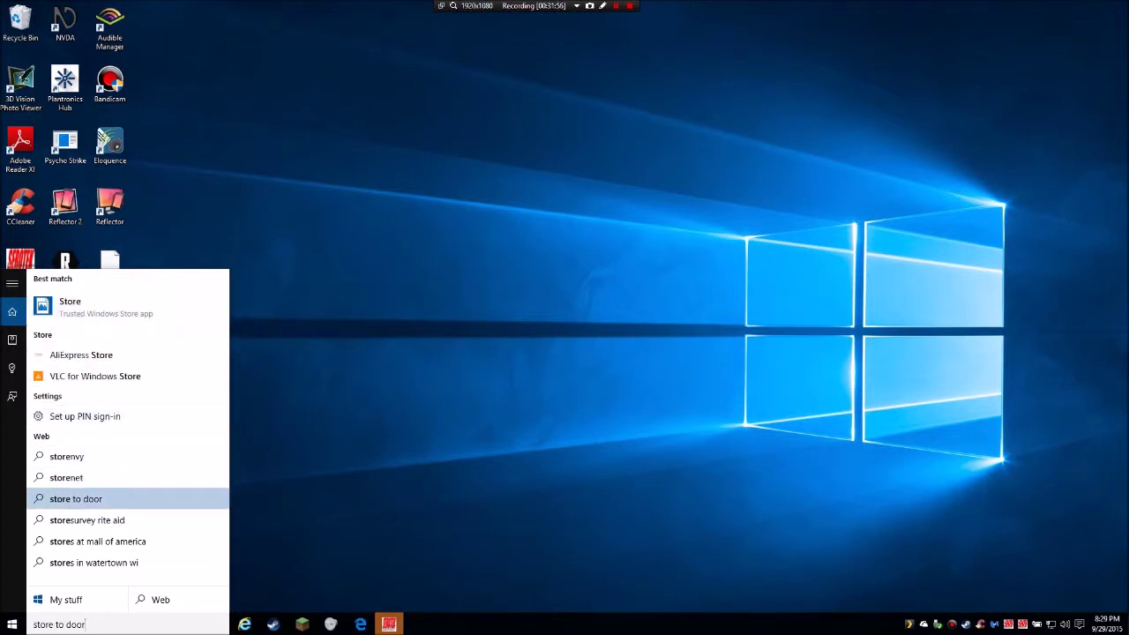
{"action": "key", "text": "Down"}
{"action": "key", "text": "Down"}
{"action": "key", "text": "Down"}
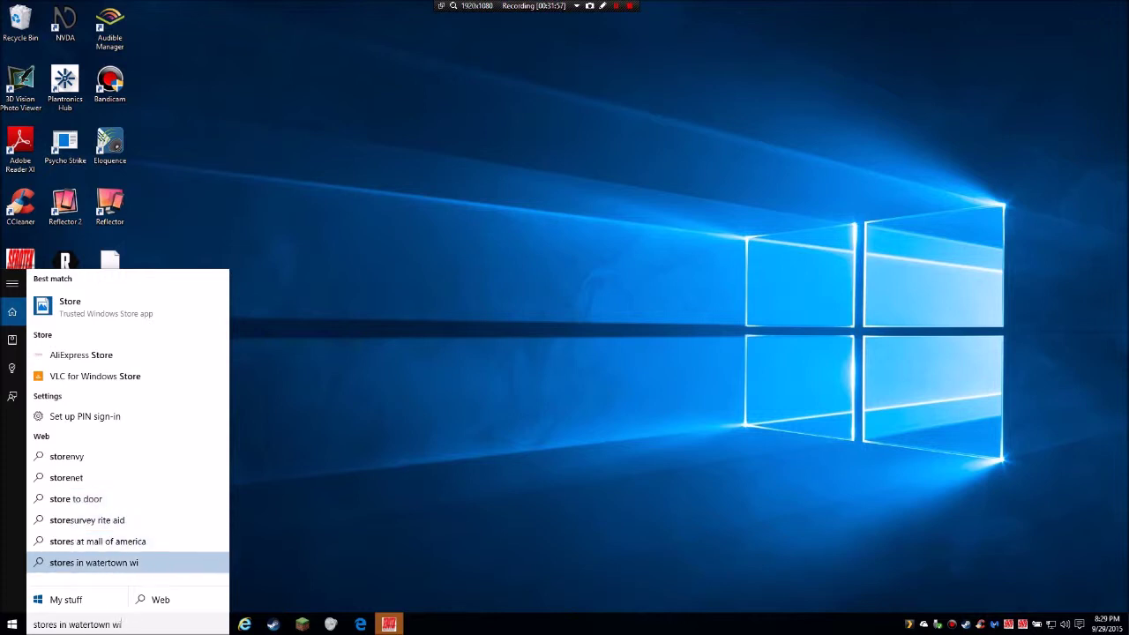
{"action": "key", "text": "Down"}
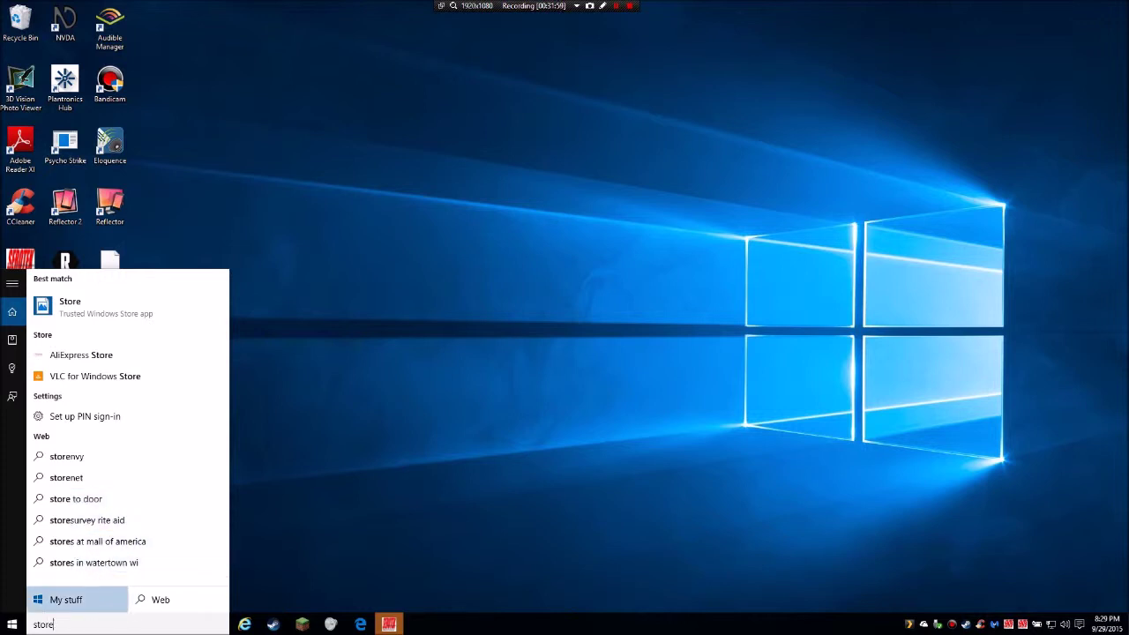
{"action": "key", "text": "Right"}
{"action": "key", "text": "Down"}
{"action": "key", "text": "Down"}
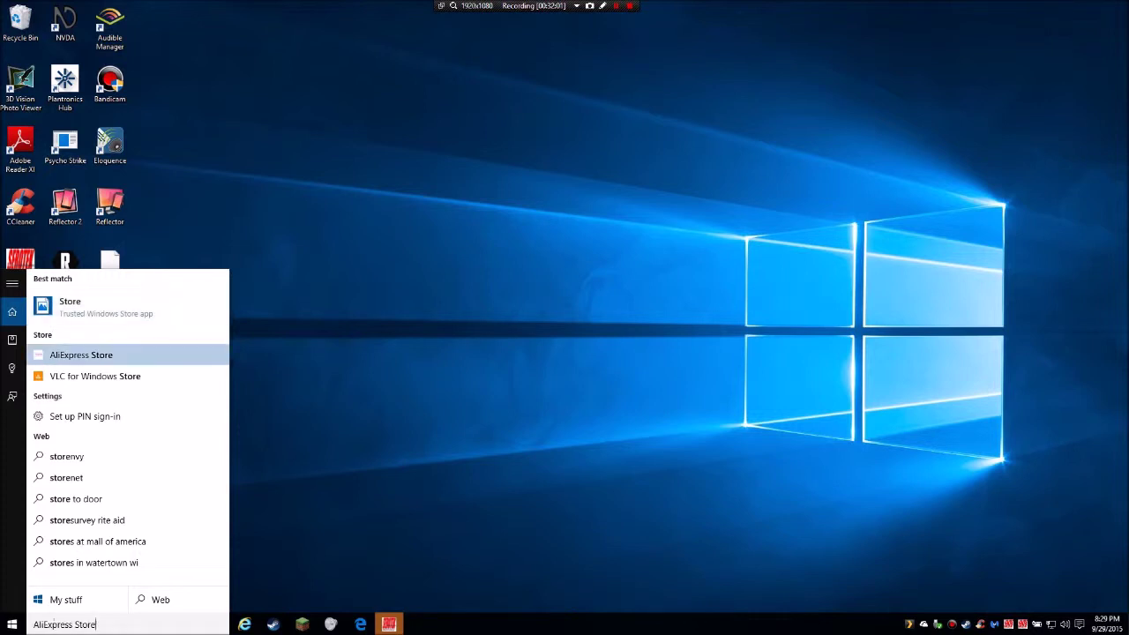
{"action": "key", "text": "Return"}
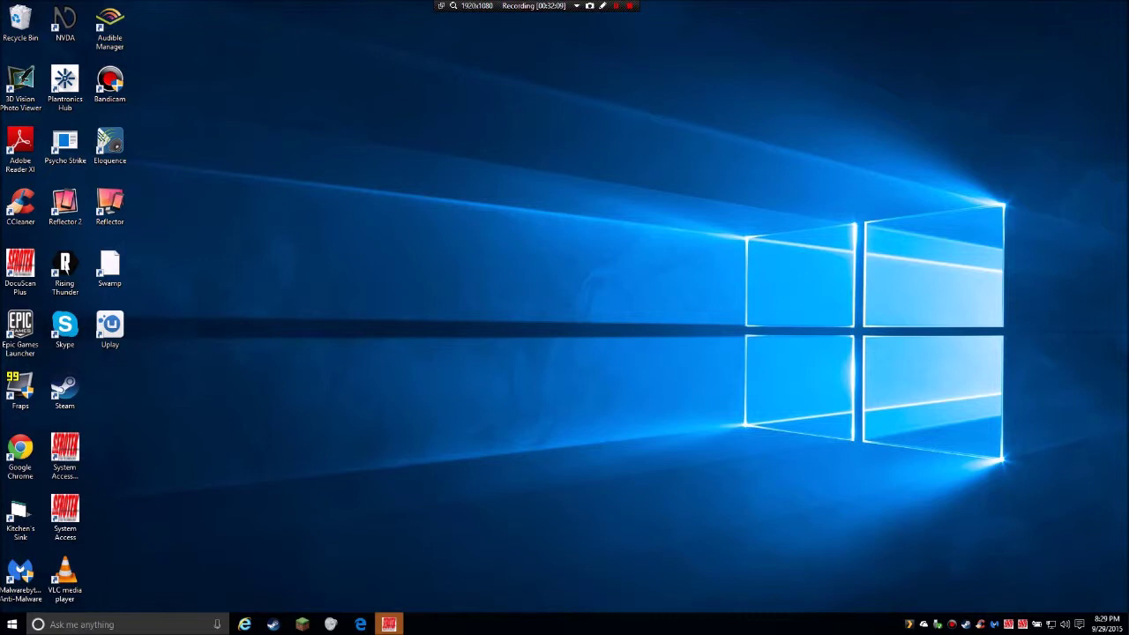
Open the Start menu, turn on Magnifier to enlarge it, and reduce the magnification in stages back to normal size
{"action": "key", "text": "super"}
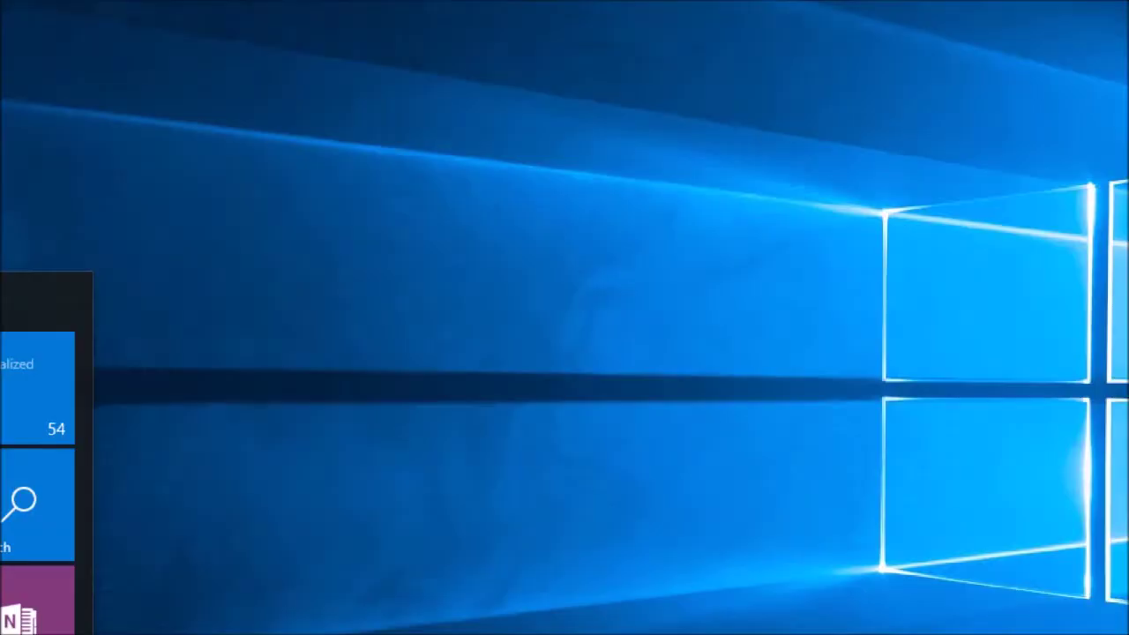
{"action": "key", "text": "super+plus"}
{"action": "key", "text": "super+minus"}
{"action": "key", "text": "super+minus"}
{"action": "key", "text": "super+minus"}
{"action": "key", "text": "super+minus"}
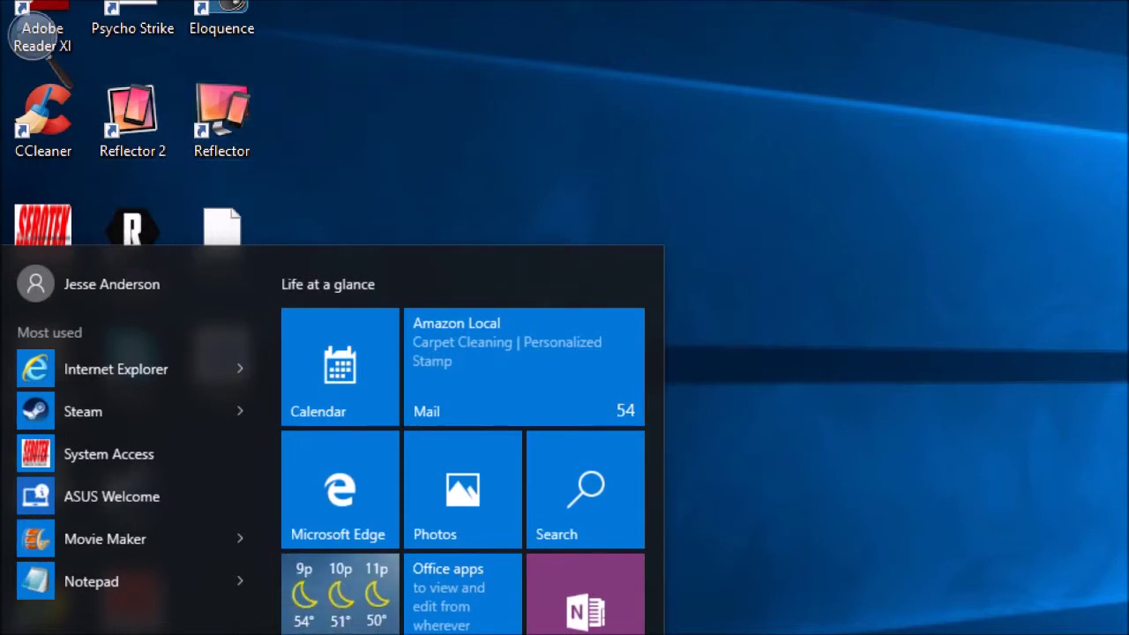
{"action": "key", "text": "super+minus"}
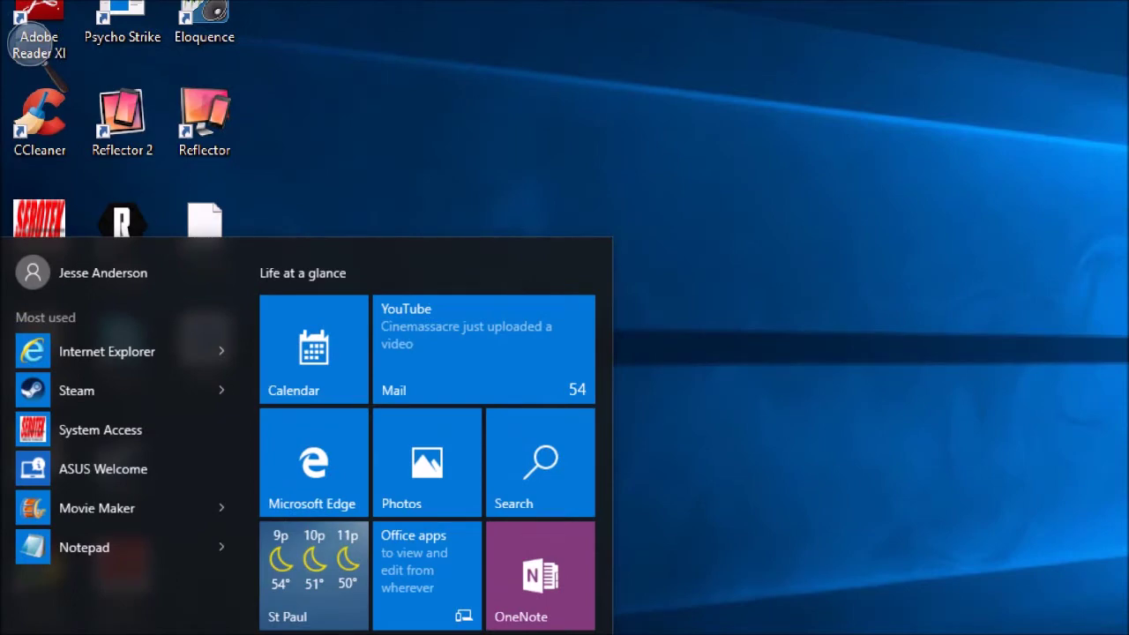
{"action": "key", "text": "super+minus"}
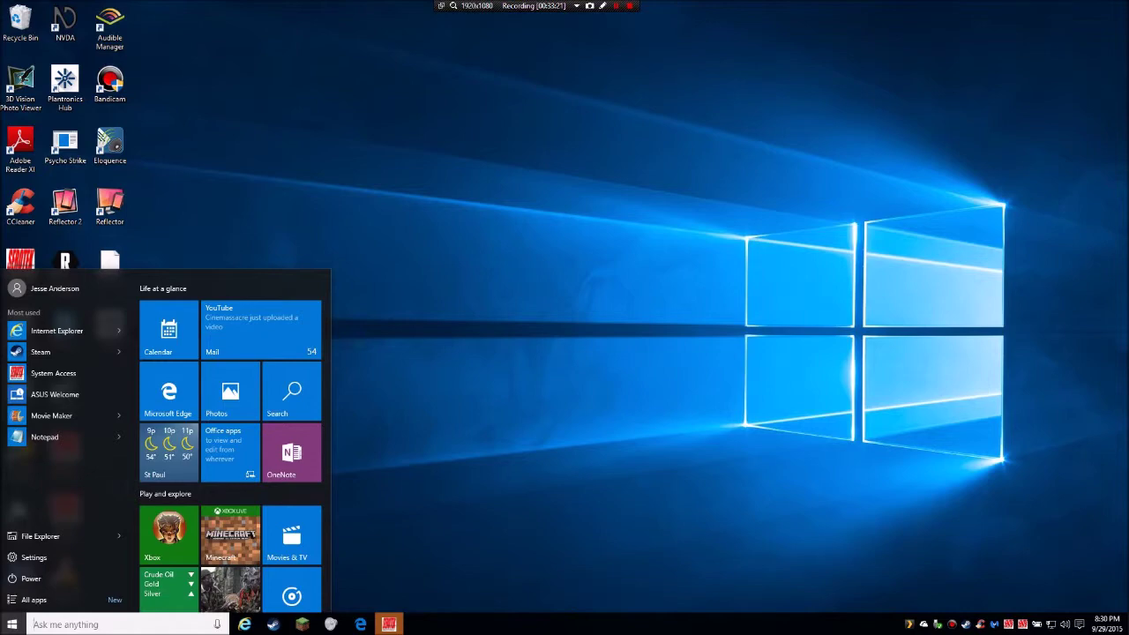
Magnify the screen to 200%, show and minimize the Magnifier controls, and exit Magnifier
{"action": "key", "text": "super+plus"}
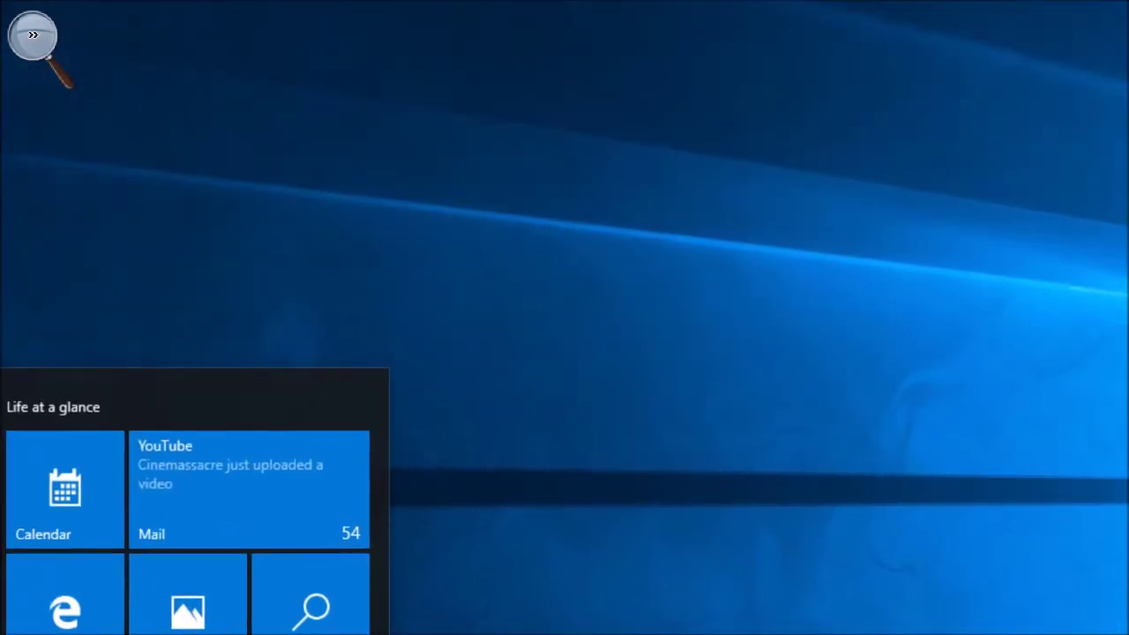
{"action": "left_click", "coordinate": [33, 36]}
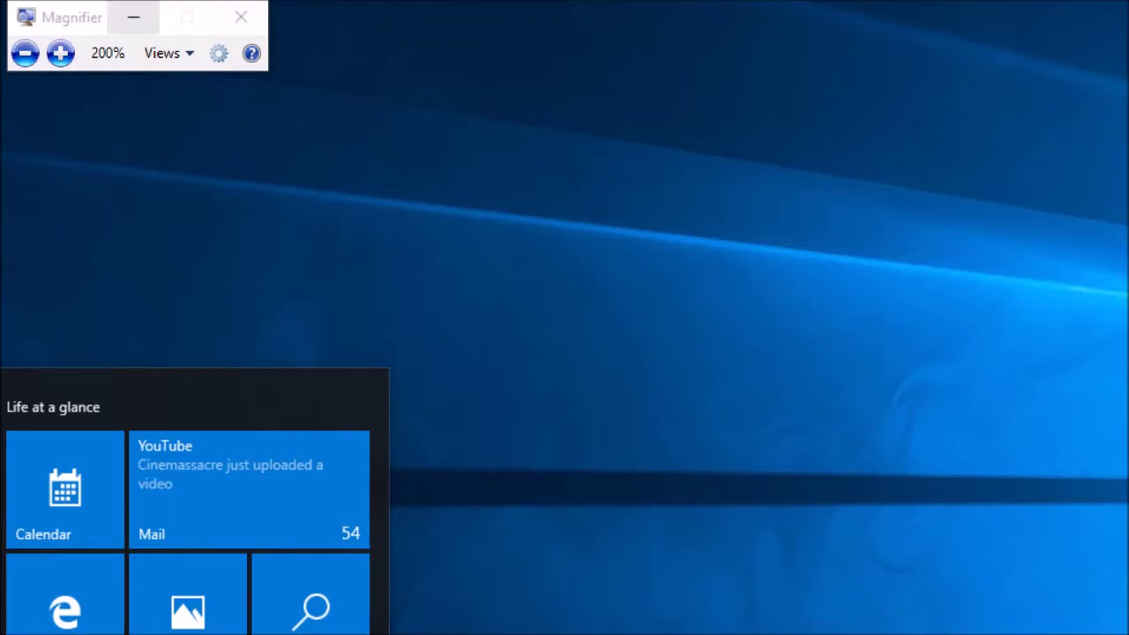
{"action": "left_click", "coordinate": [133, 17]}
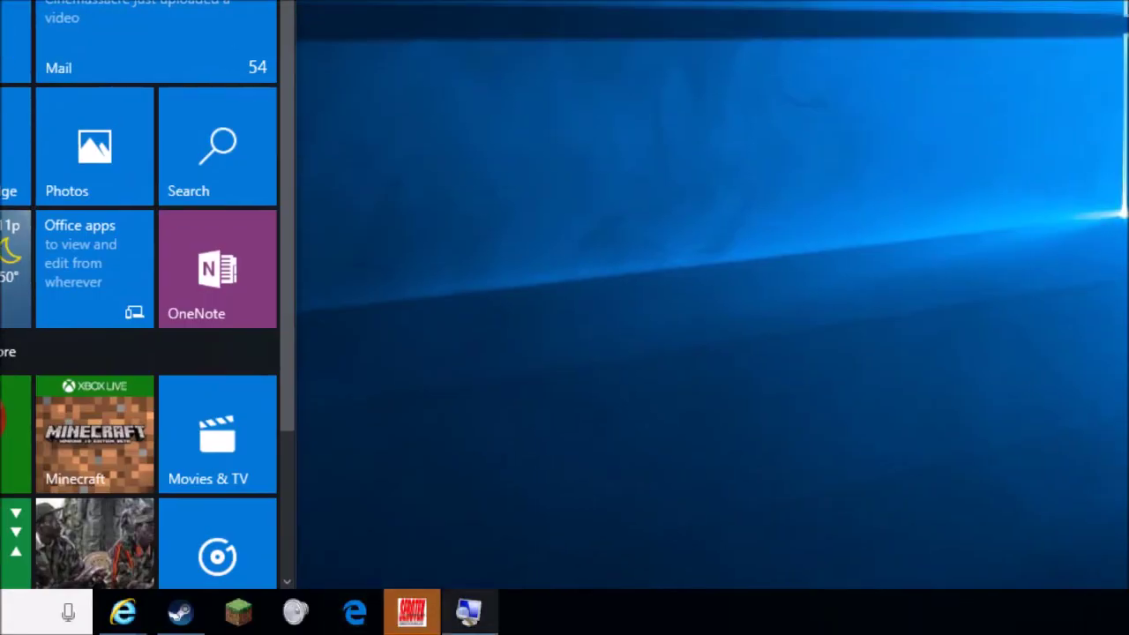
{"action": "key", "text": "super+Escape"}
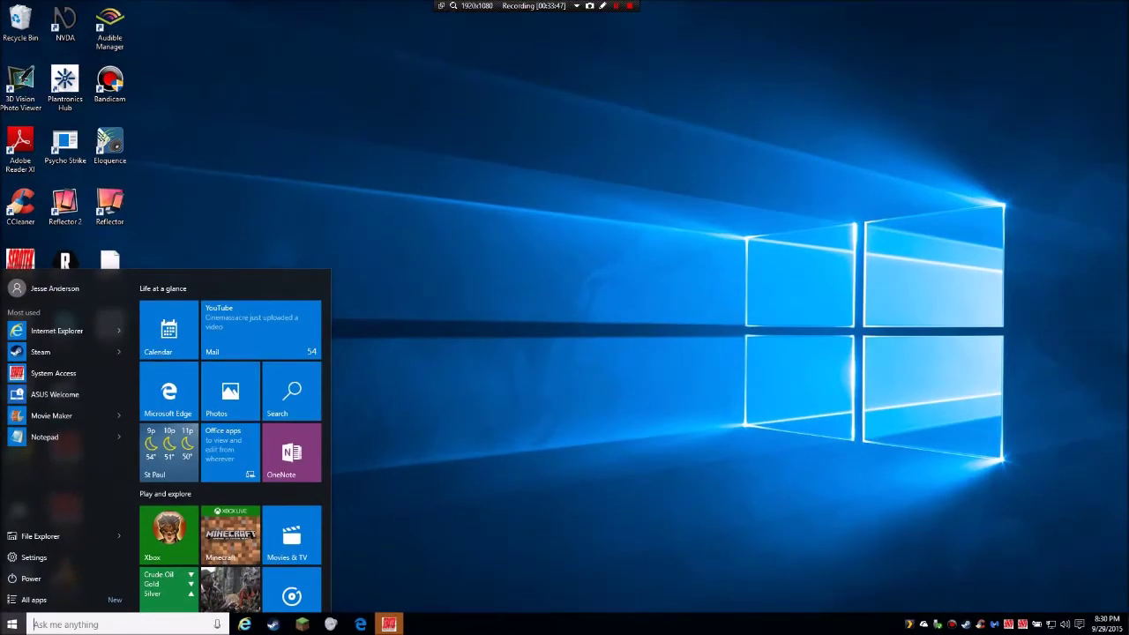
Enlarge the Start menu with Magnifier and open the Store from its tile in the Play and explore group
{"action": "key", "text": "super+plus"}
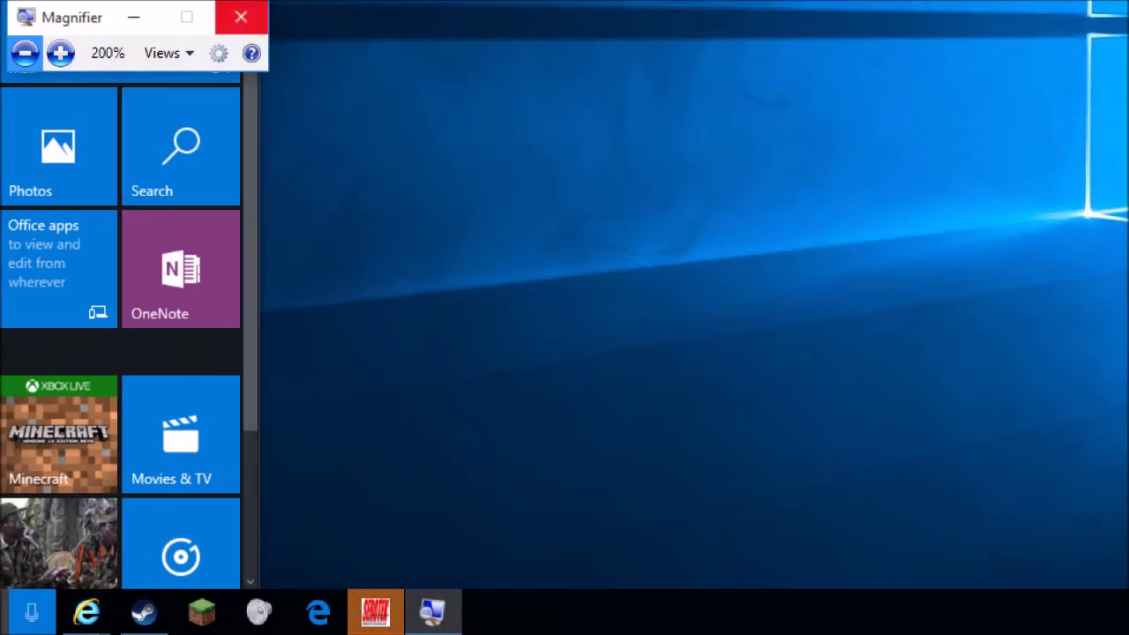
{"action": "left_click", "coordinate": [241, 17]}
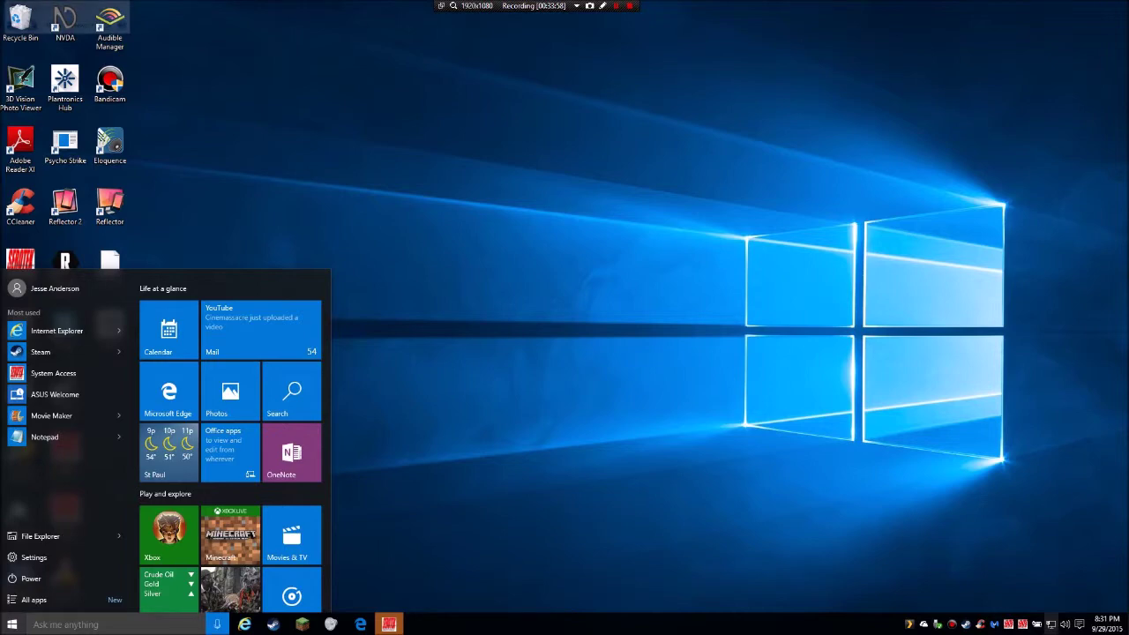
{"action": "key", "text": "super+plus"}
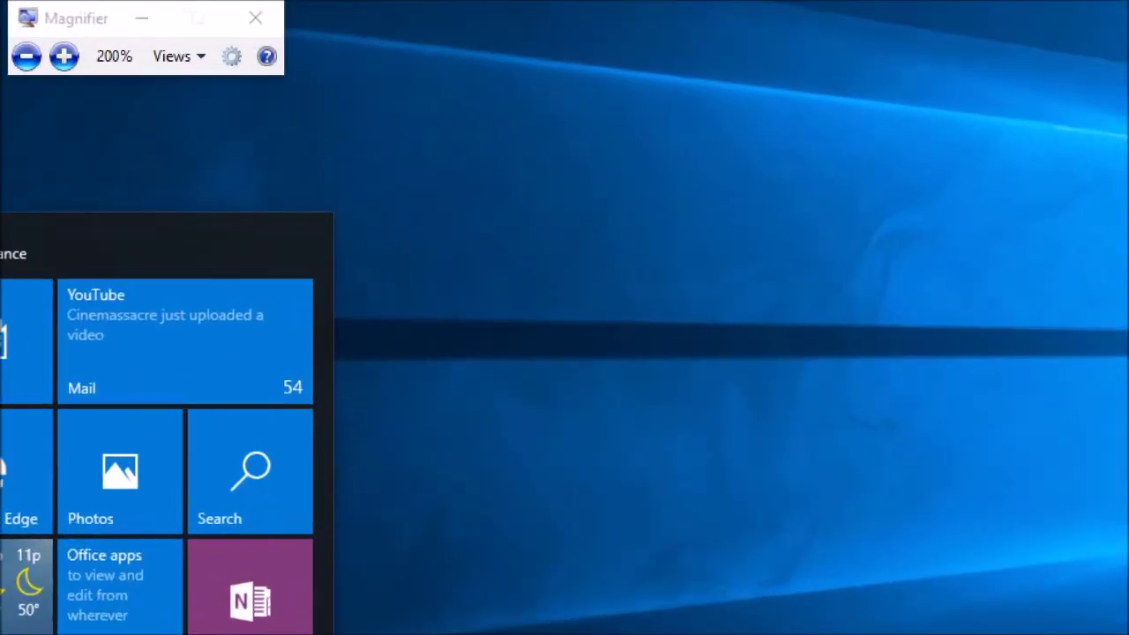
{"action": "key", "text": "super+plus"}
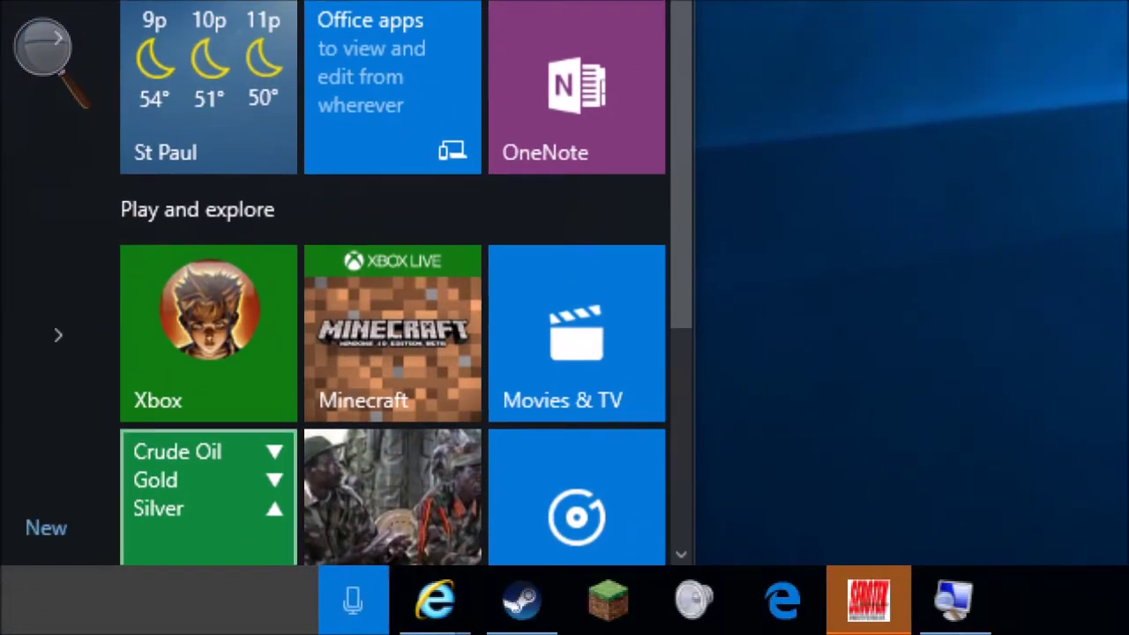
{"action": "scroll", "coordinate": [208, 413], "scroll_direction": "down", "scroll_amount": 3}
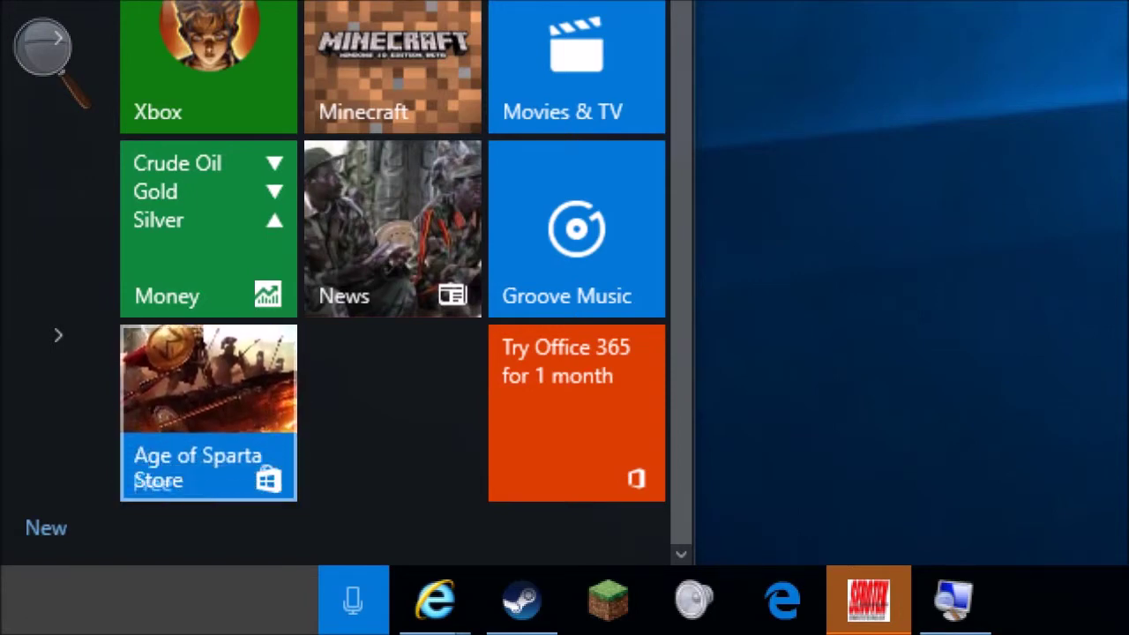
{"action": "left_click", "coordinate": [208, 413]}
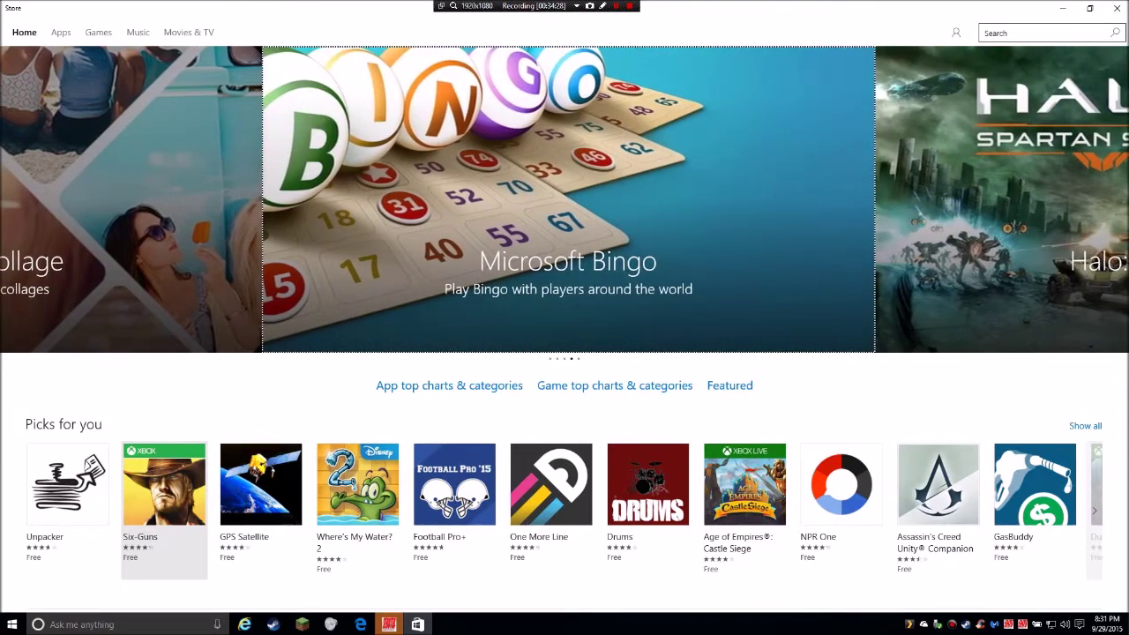
Look through the Store home page down past Most Popular and Top free apps, and return to its beginning
{"action": "scroll", "coordinate": [164, 512], "scroll_direction": "down", "scroll_amount": 1}
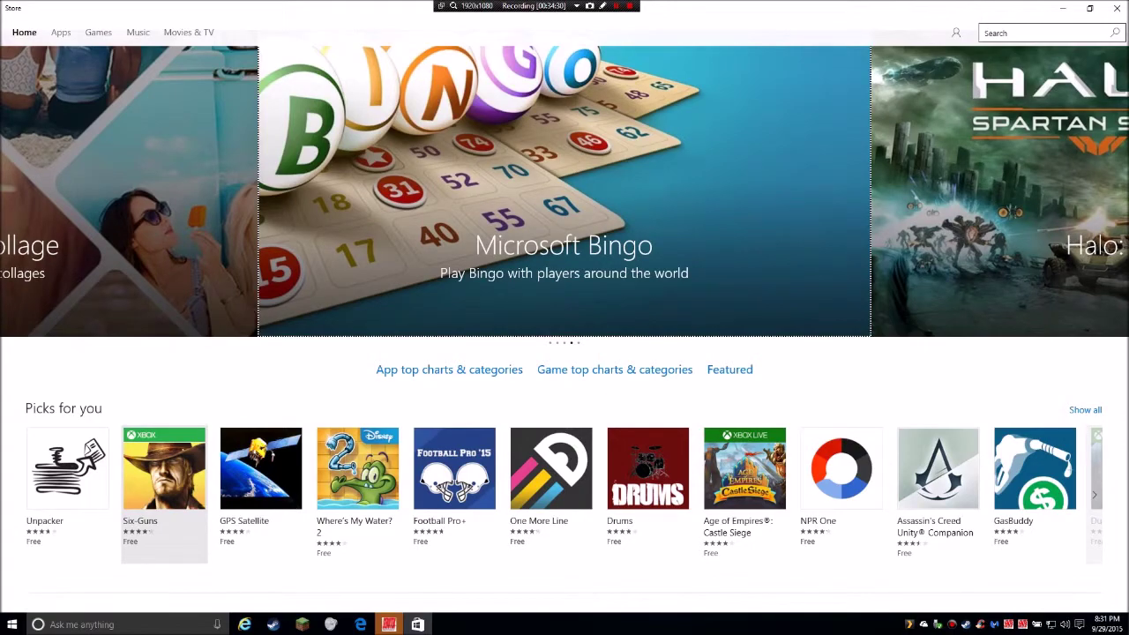
{"action": "scroll", "coordinate": [164, 495], "scroll_direction": "down", "scroll_amount": 4}
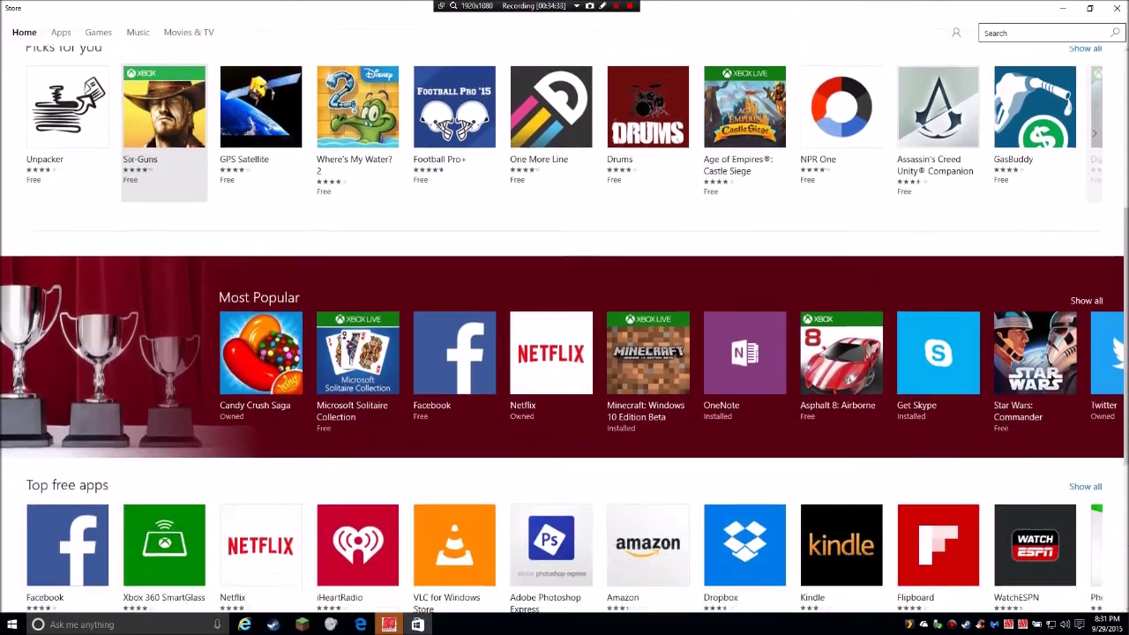
{"action": "scroll", "coordinate": [164, 494], "scroll_direction": "down", "scroll_amount": 3}
{"action": "scroll", "coordinate": [164, 494], "scroll_direction": "up", "scroll_amount": 7}
{"action": "scroll", "coordinate": [165, 494], "scroll_direction": "up", "scroll_amount": 3}
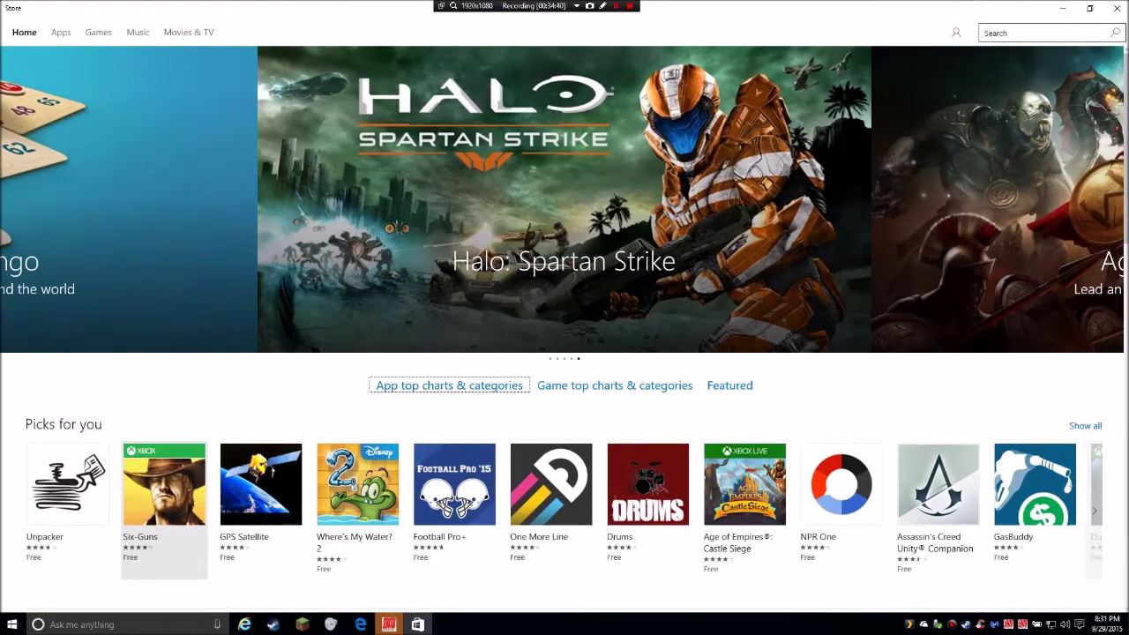
Move the focus from App top charts & categories through Featured and Show all to Unpacker in Picks for you
{"action": "key", "text": "Tab"}
{"action": "key", "text": "Tab"}
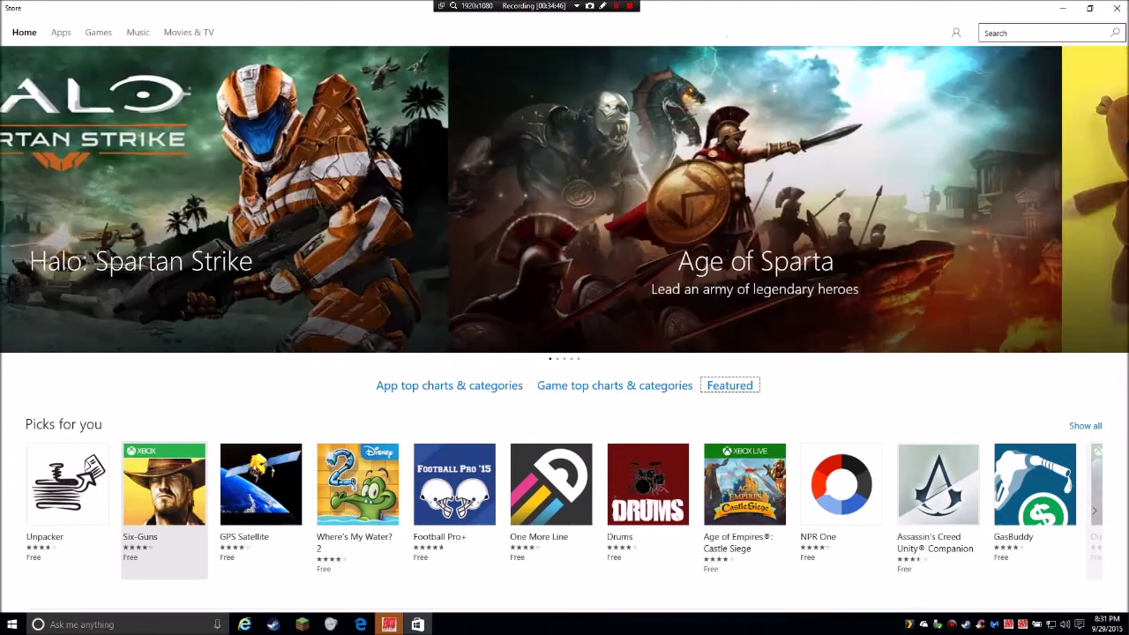
{"action": "key", "text": "Tab"}
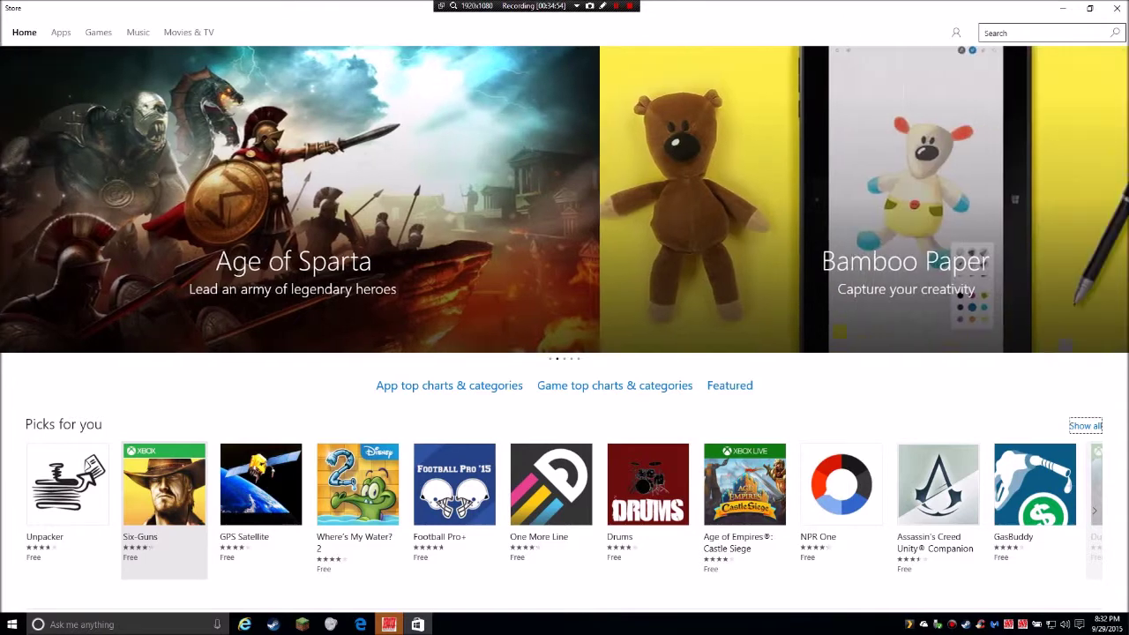
{"action": "key", "text": "Tab"}
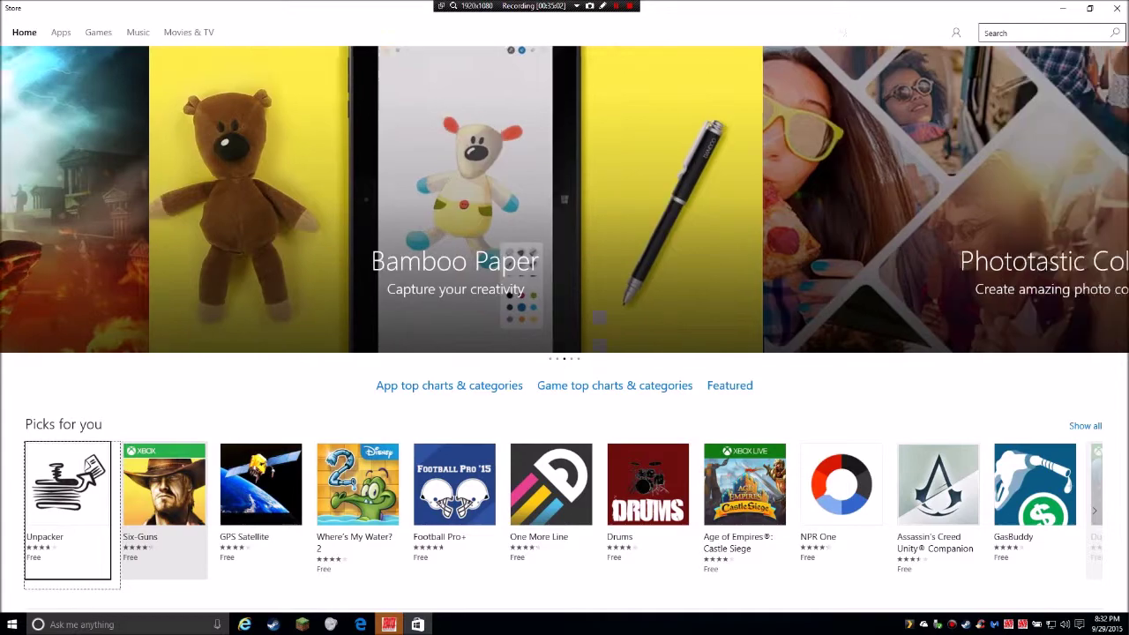
Switch to the YouTube window and back to the Store, and step through Picks for you from Six-Guns to One More Line
{"action": "key", "text": "alt+Tab"}
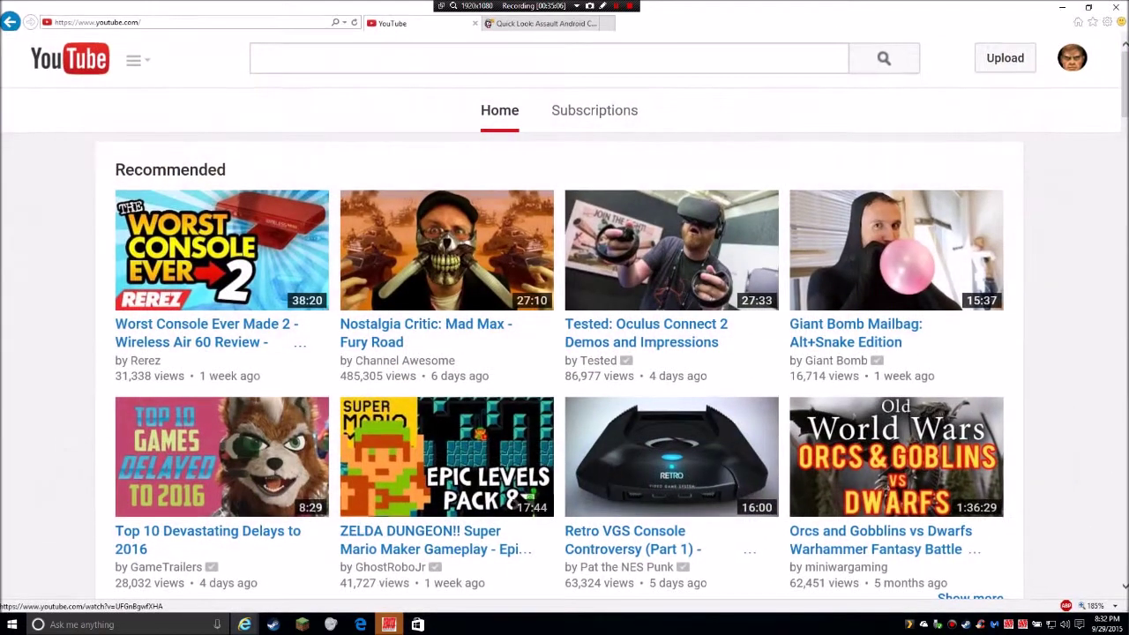
{"action": "key", "text": "alt+Tab"}
{"action": "left_click", "coordinate": [164, 512]}
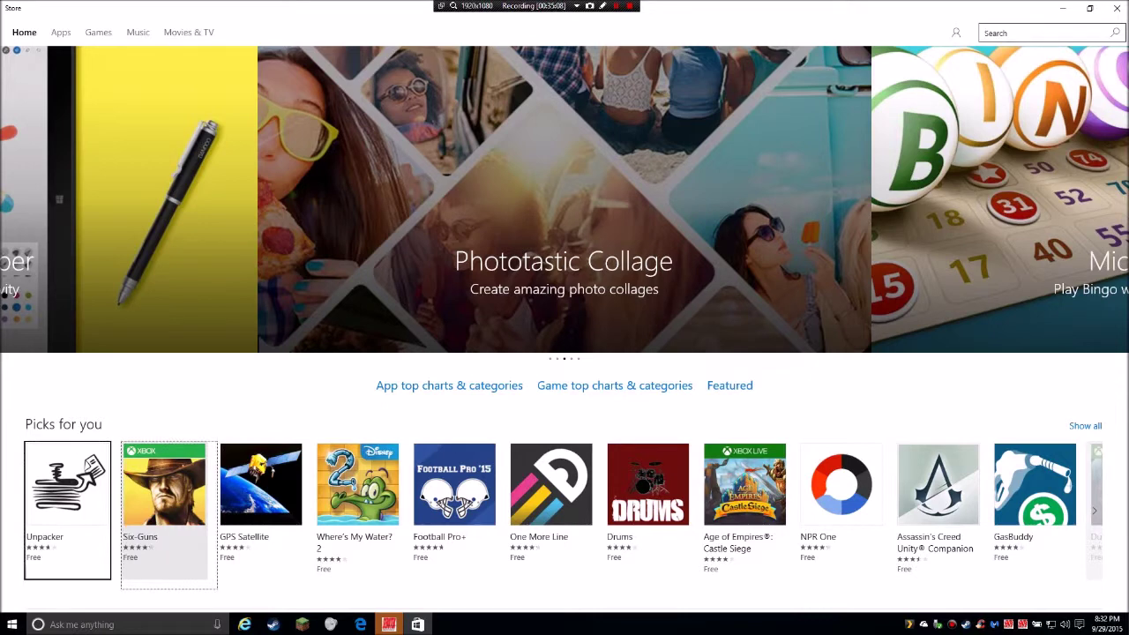
{"action": "key", "text": "Right"}
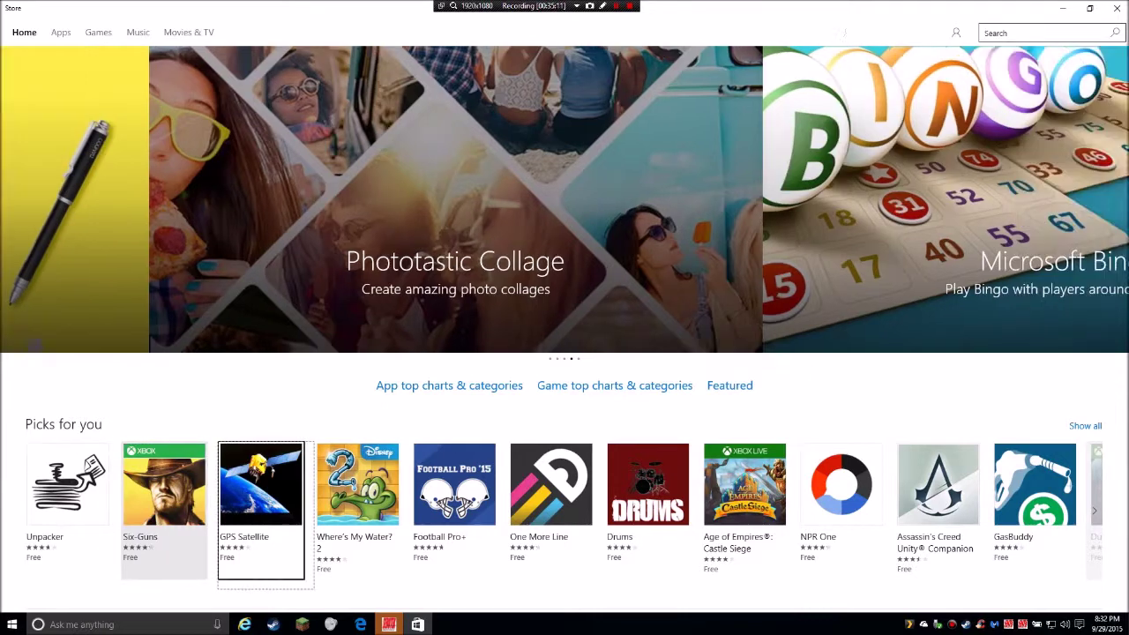
{"action": "key", "text": "Right"}
{"action": "key", "text": "Right"}
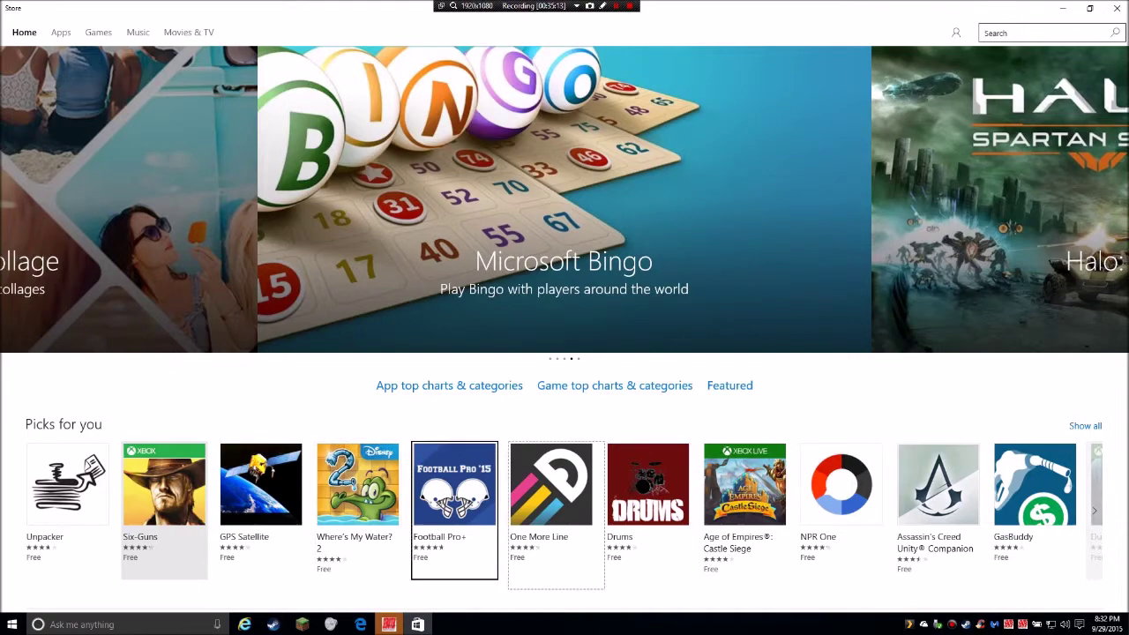
{"action": "key", "text": "Right"}
{"action": "key", "text": "Right"}
{"action": "key", "text": "Left"}
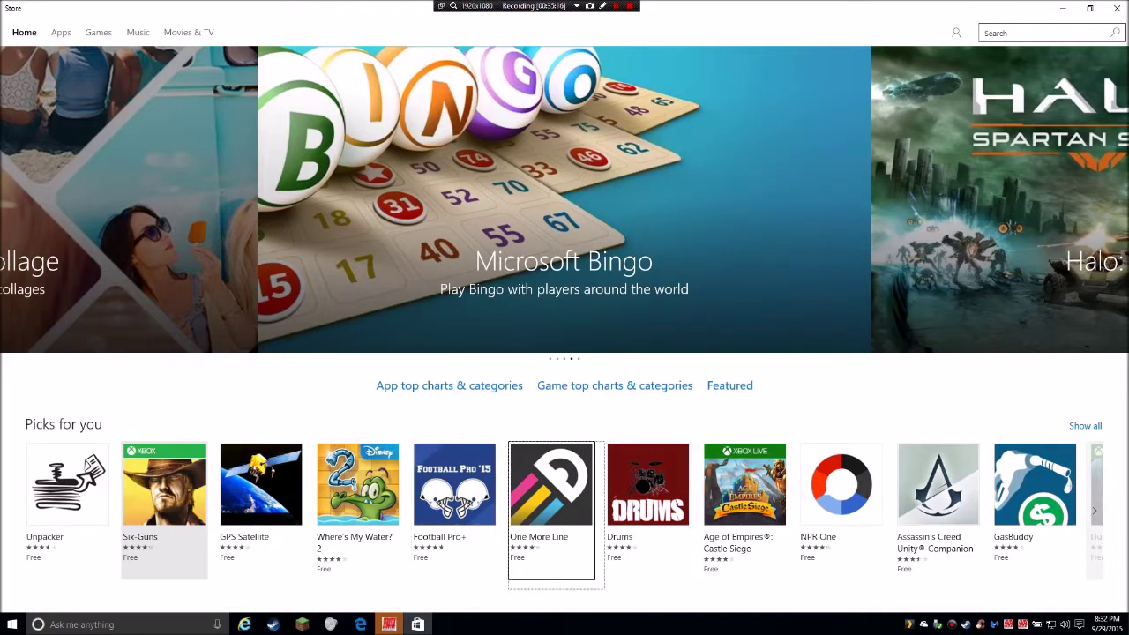
Switch from the Store to the YouTube window, show the desktop, and select the NVDA shortcut
{"action": "key", "text": "alt+Tab"}
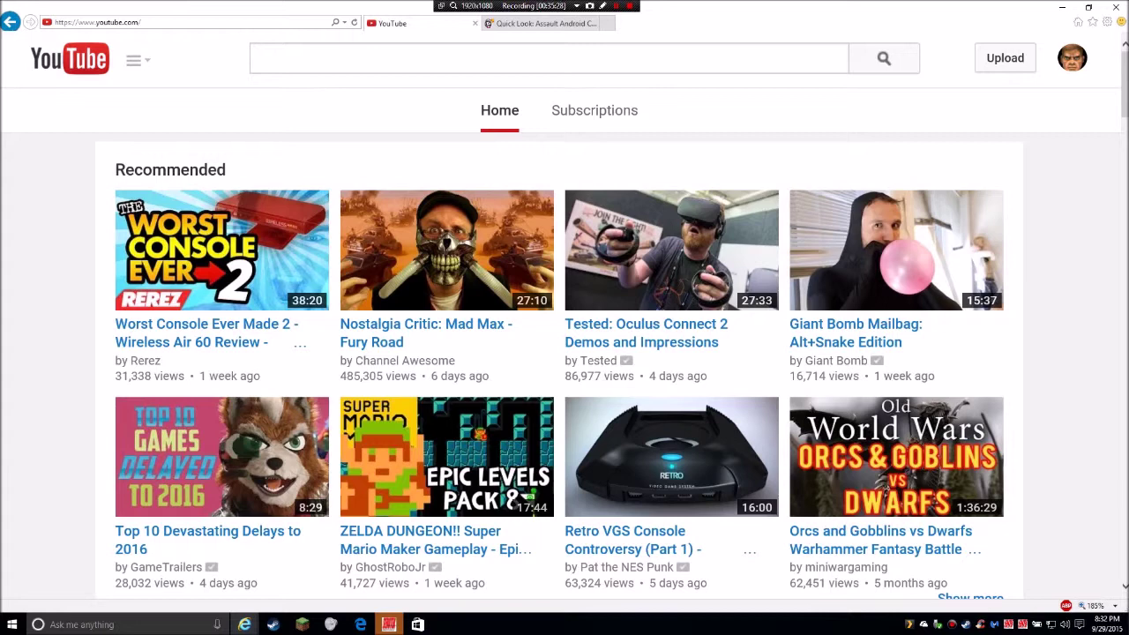
{"action": "key", "text": "super+d"}
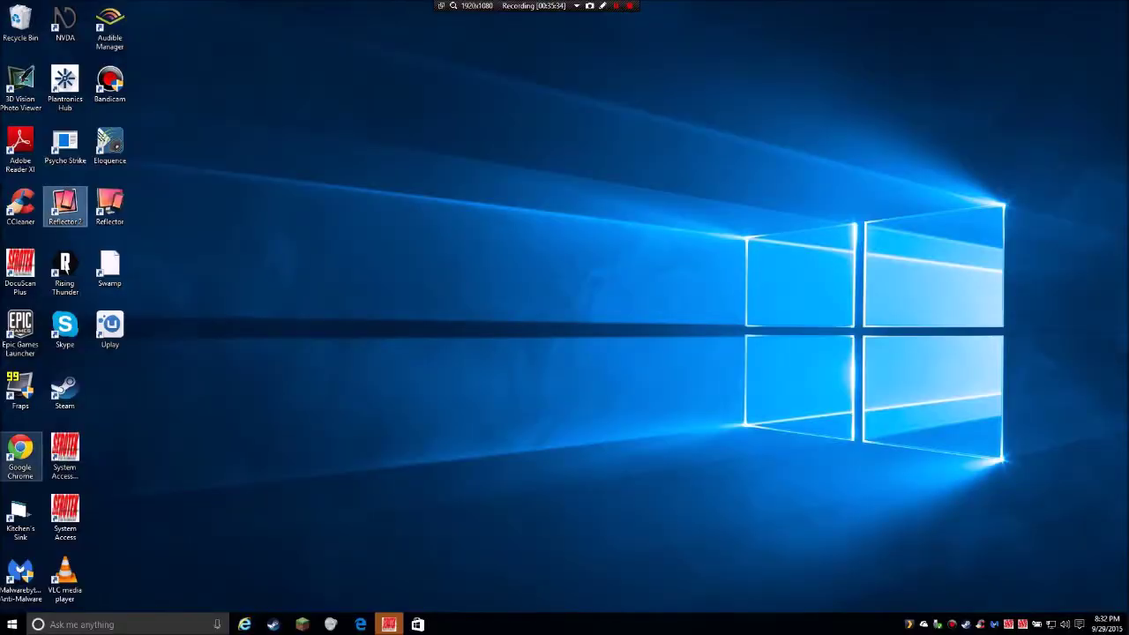
{"action": "key", "text": "n"}
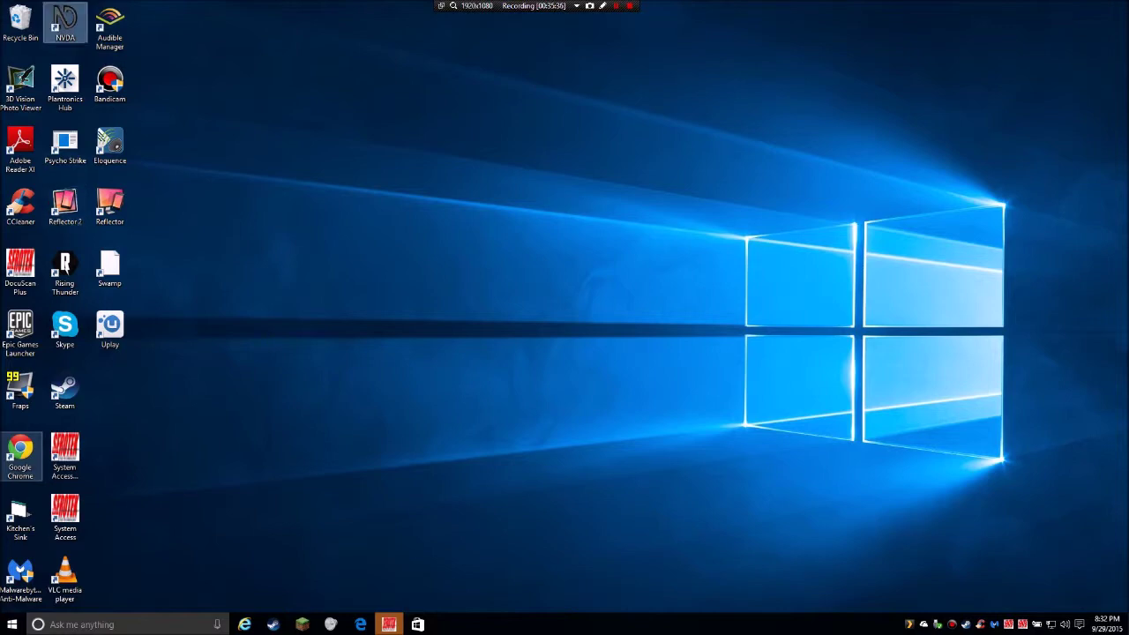
{"action": "key", "text": "alt+Tab"}
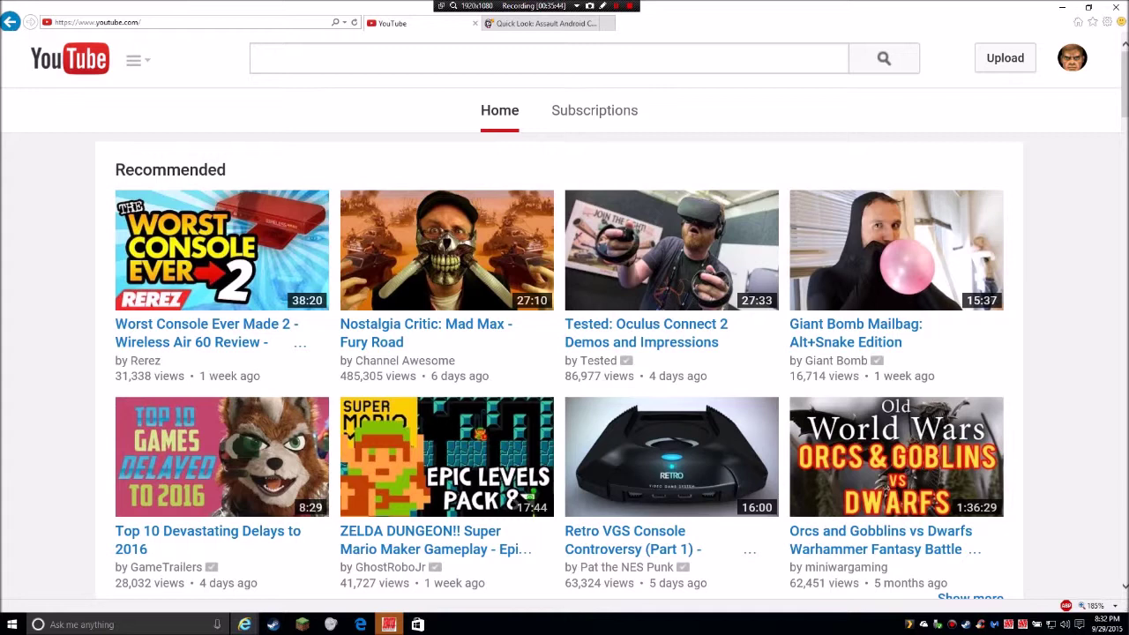
{"action": "key", "text": "super+d"}
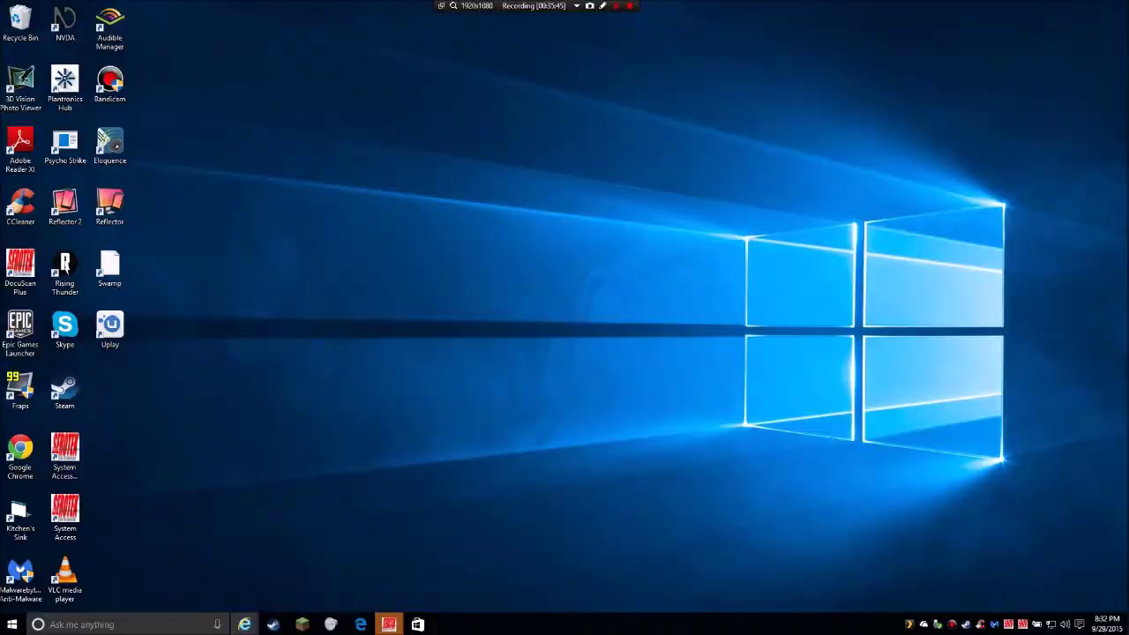
{"action": "left_click", "coordinate": [65, 22]}
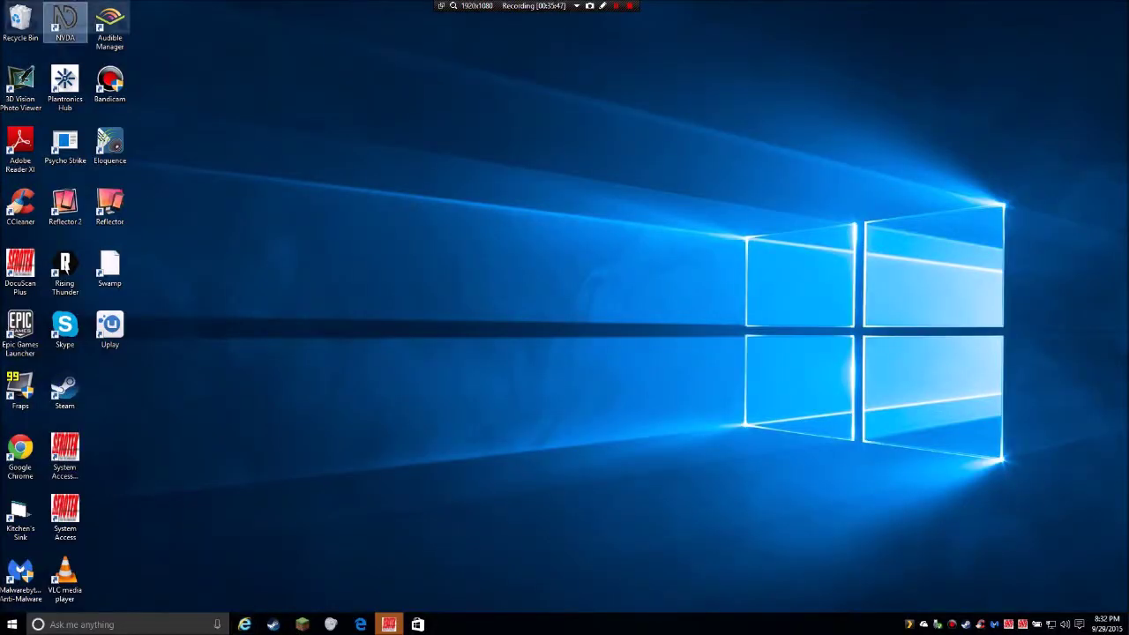
Magnify the screen and shut down System Access through its notification area icon
{"action": "key", "text": "super+plus"}
{"action": "key", "text": "Down"}
{"action": "key", "text": "Down"}
{"action": "key", "text": "Down"}
{"action": "key", "text": "Down"}
{"action": "key", "text": "Down"}
{"action": "key", "text": "Down"}
{"action": "key", "text": "Down"}
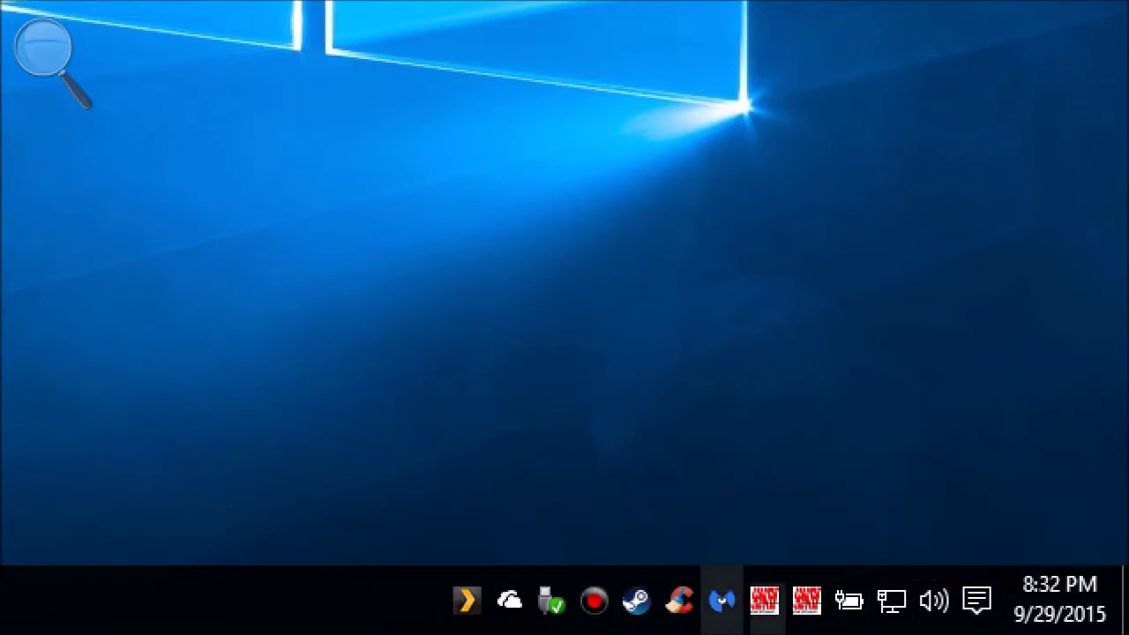
{"action": "right_click", "coordinate": [764, 600]}
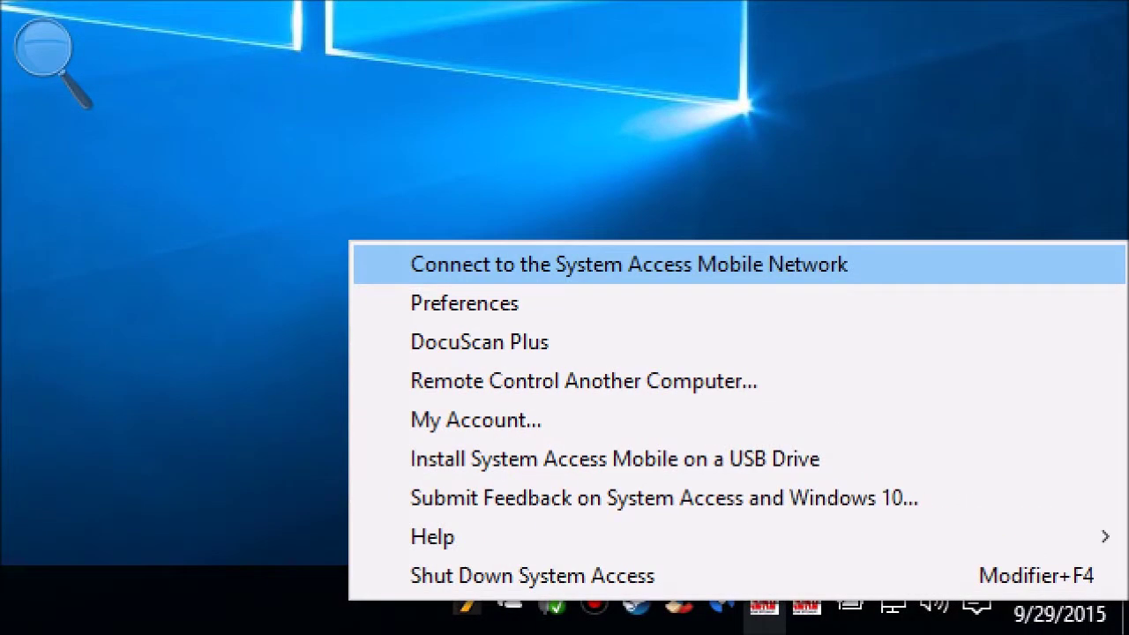
{"action": "key", "text": "Up"}
{"action": "key", "text": "Return"}
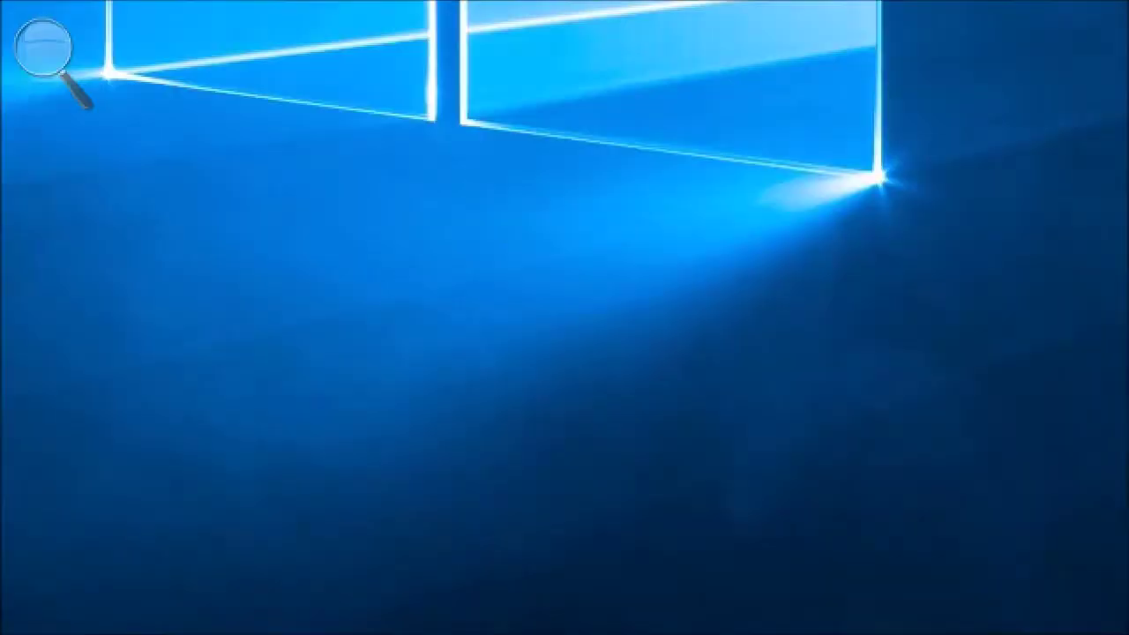
Exit Magnifier and launch NVDA from its desktop shortcut
{"action": "key", "text": "super+Escape"}
{"action": "key", "text": "super"}
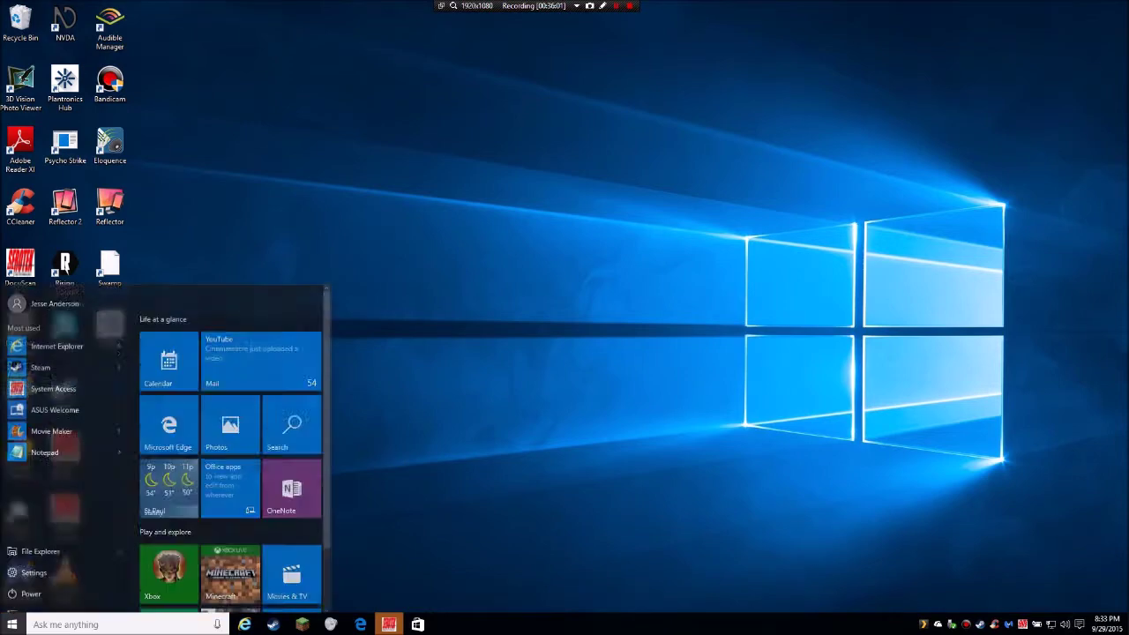
{"action": "key", "text": "Escape"}
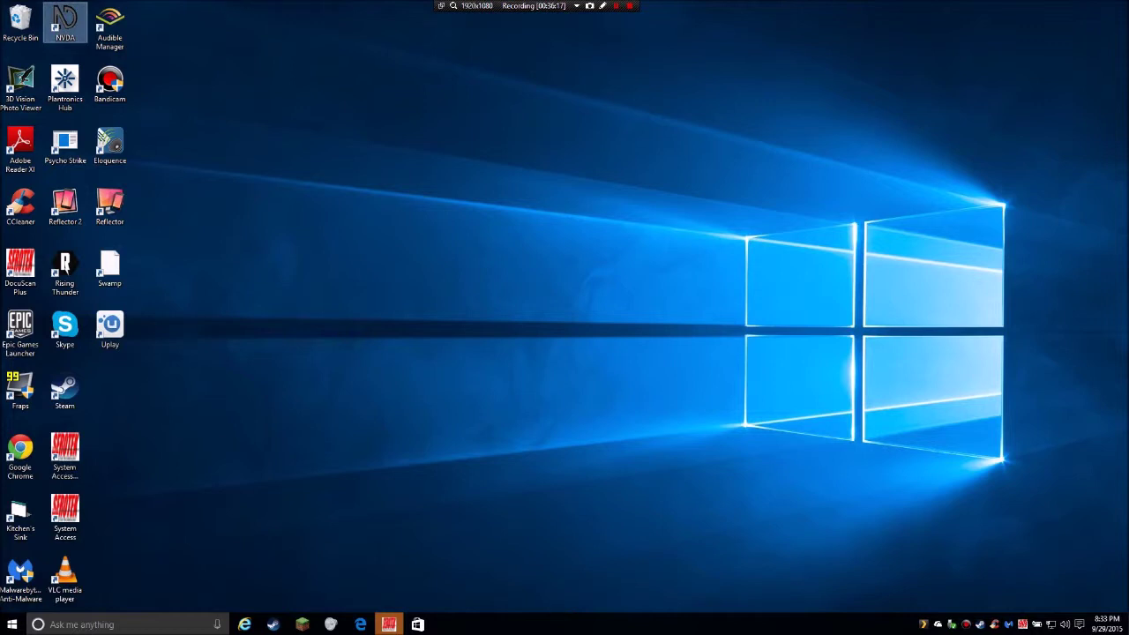
{"action": "key", "text": "Return"}
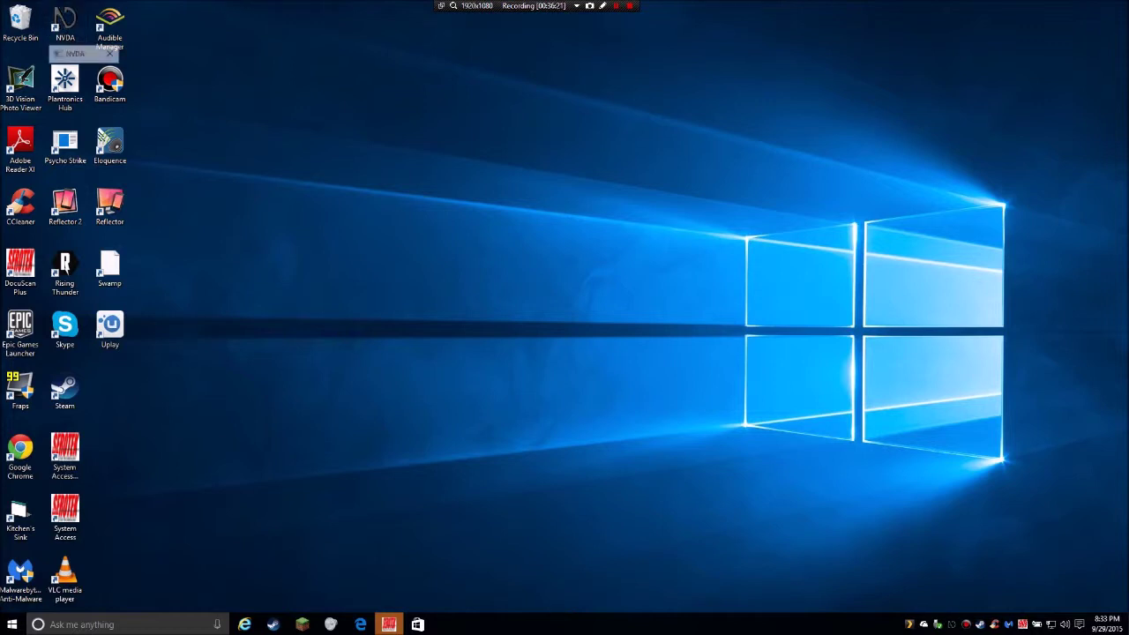
Switch through the YouTube window and the desktop to the Store, and move along Picks for you to NPR One
{"action": "key", "text": "alt+Tab"}
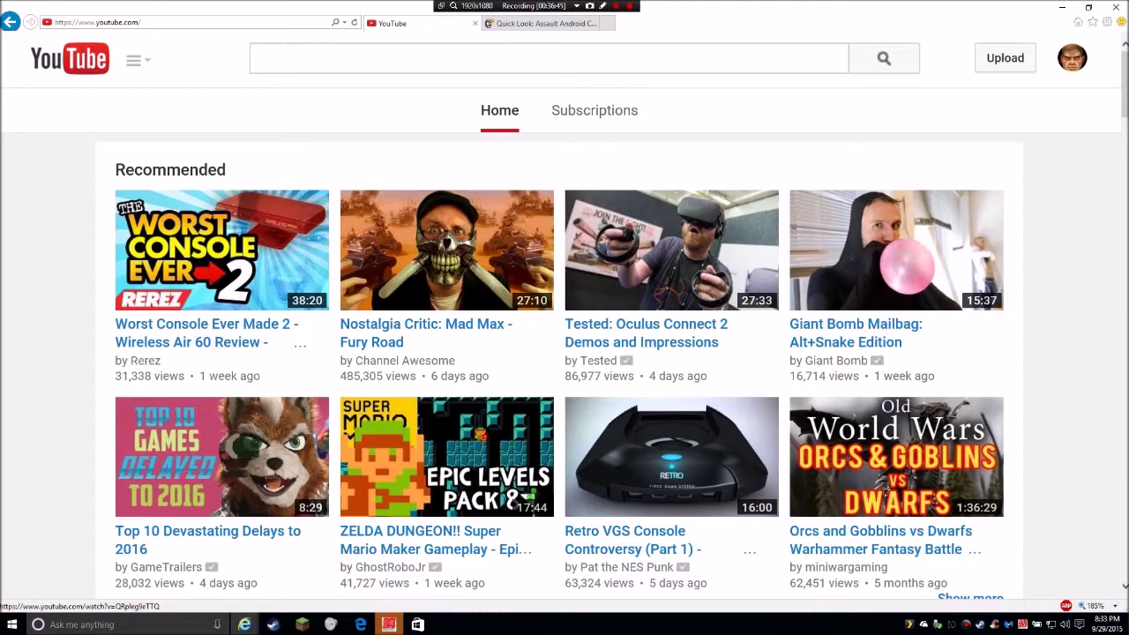
{"action": "key", "text": "super+d"}
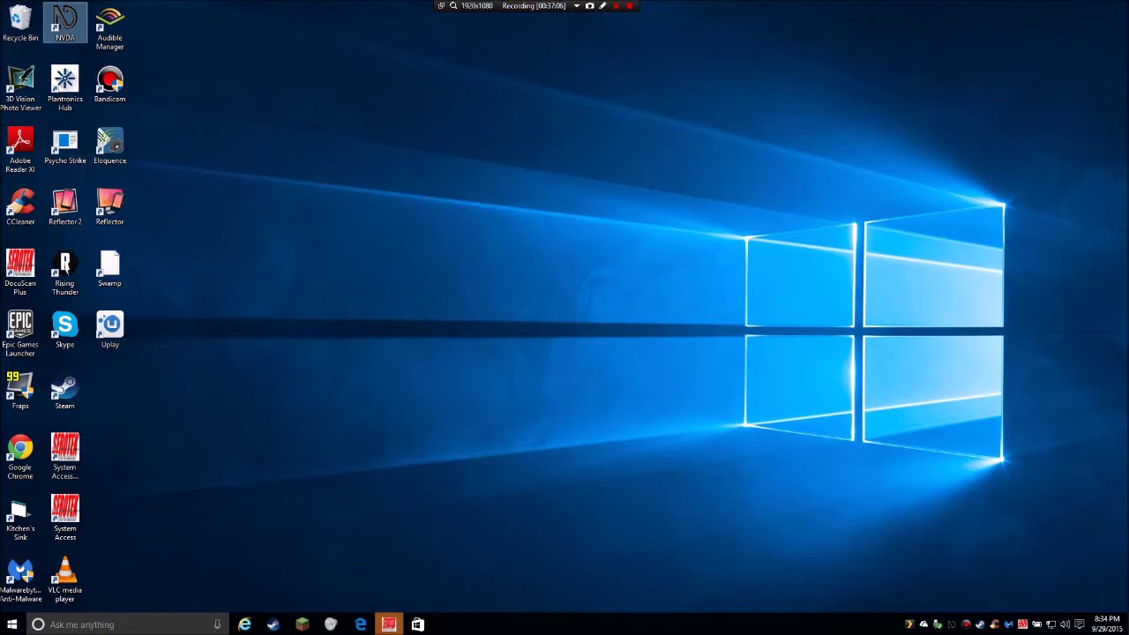
{"action": "key", "text": "alt+Tab"}
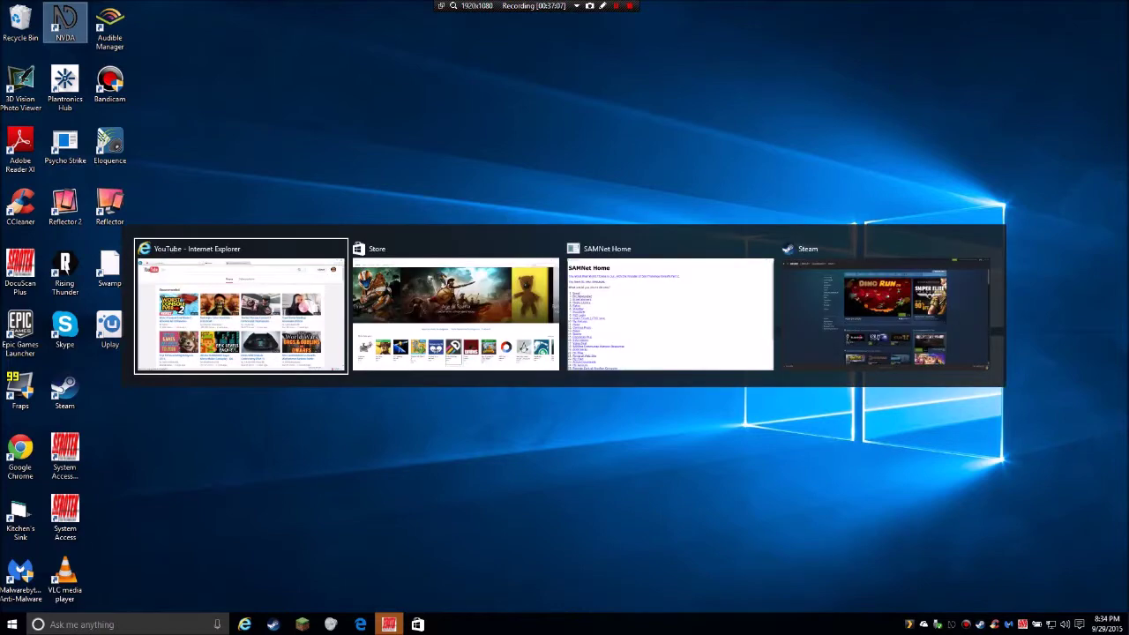
{"action": "key", "text": "alt+Tab"}
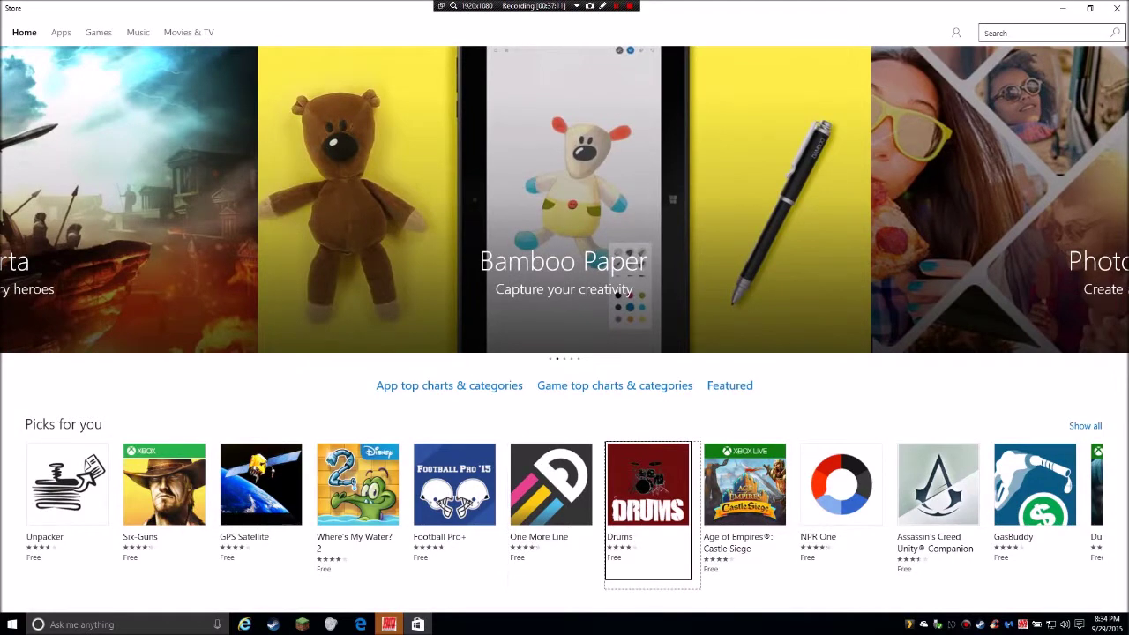
{"action": "key", "text": "Right"}
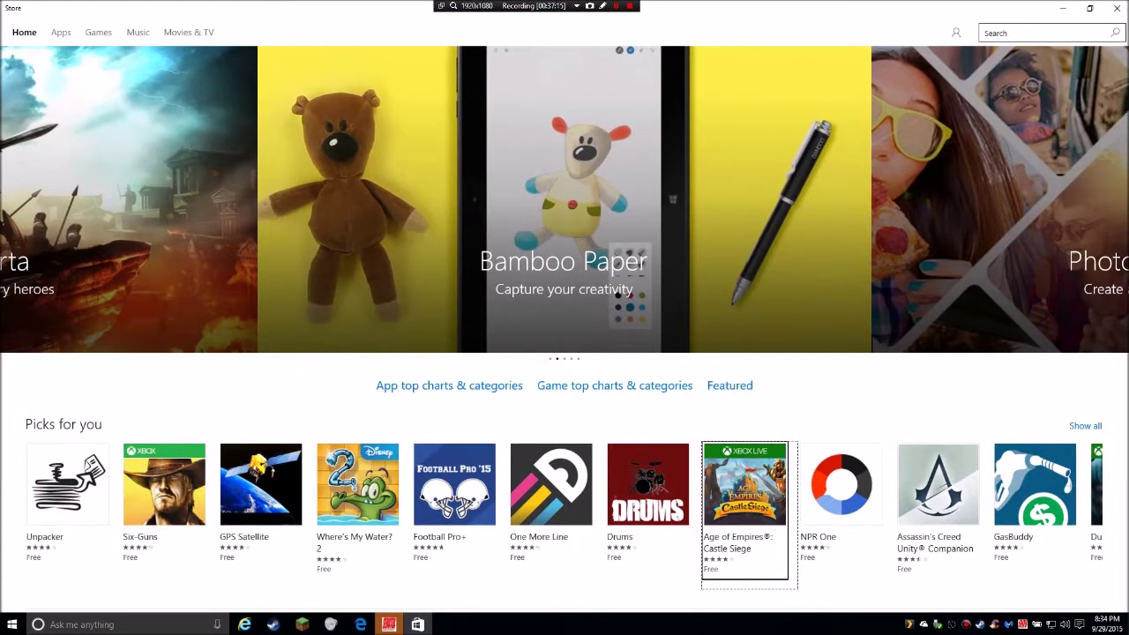
{"action": "key", "text": "Right"}
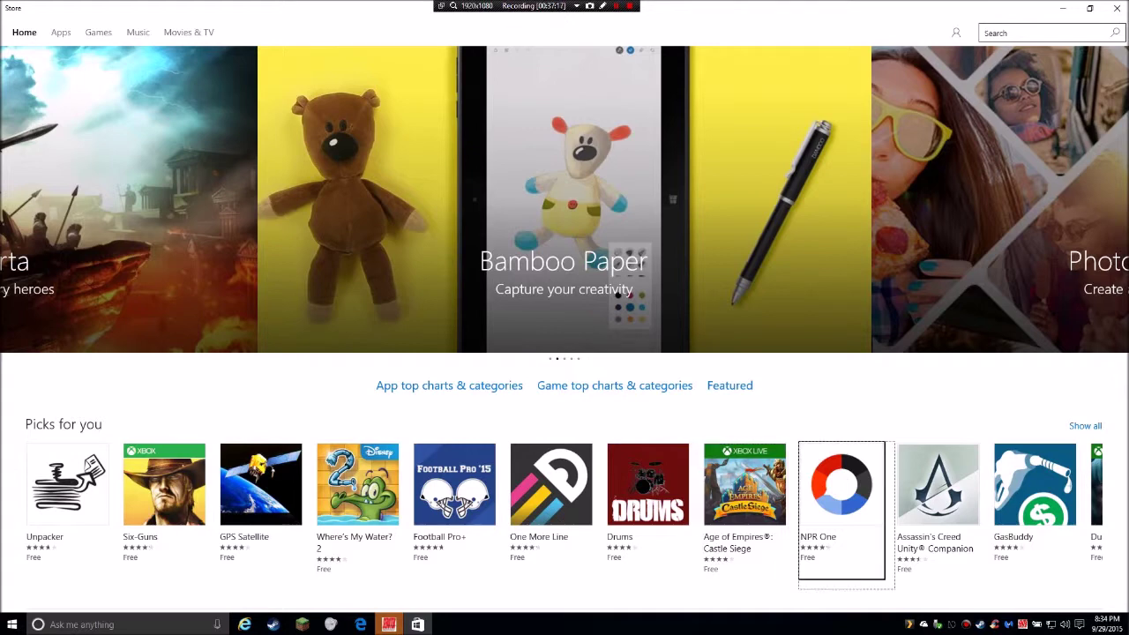
Move along Picks for you past NPR One to Modern Combat 5: Blackout and open its page
{"action": "key", "text": "Right"}
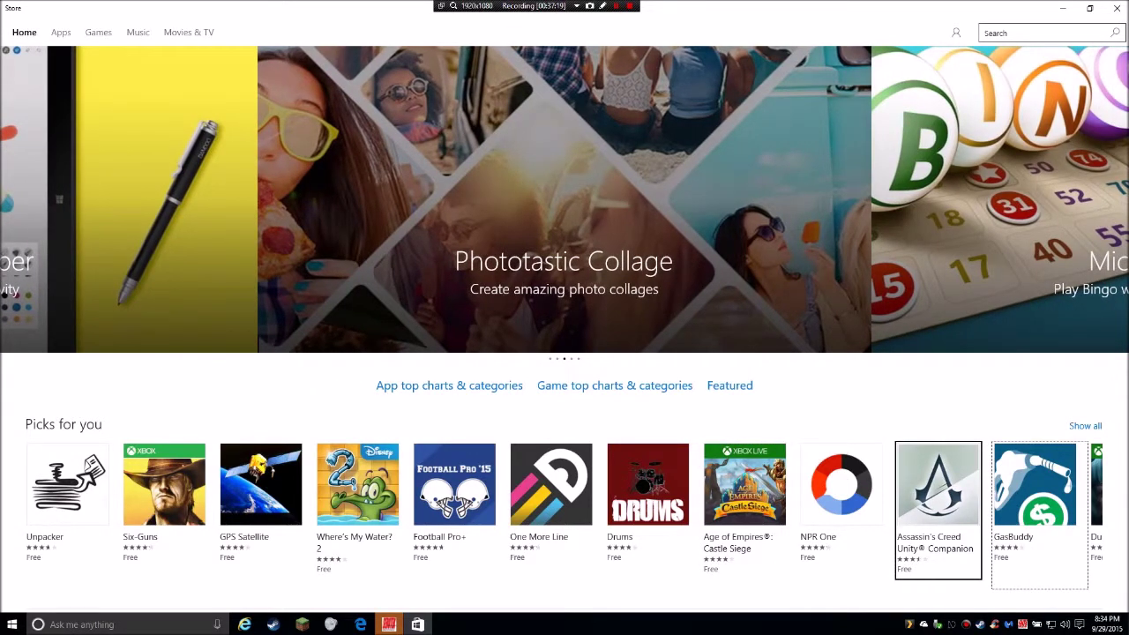
{"action": "key", "text": "Right"}
{"action": "key", "text": "Right"}
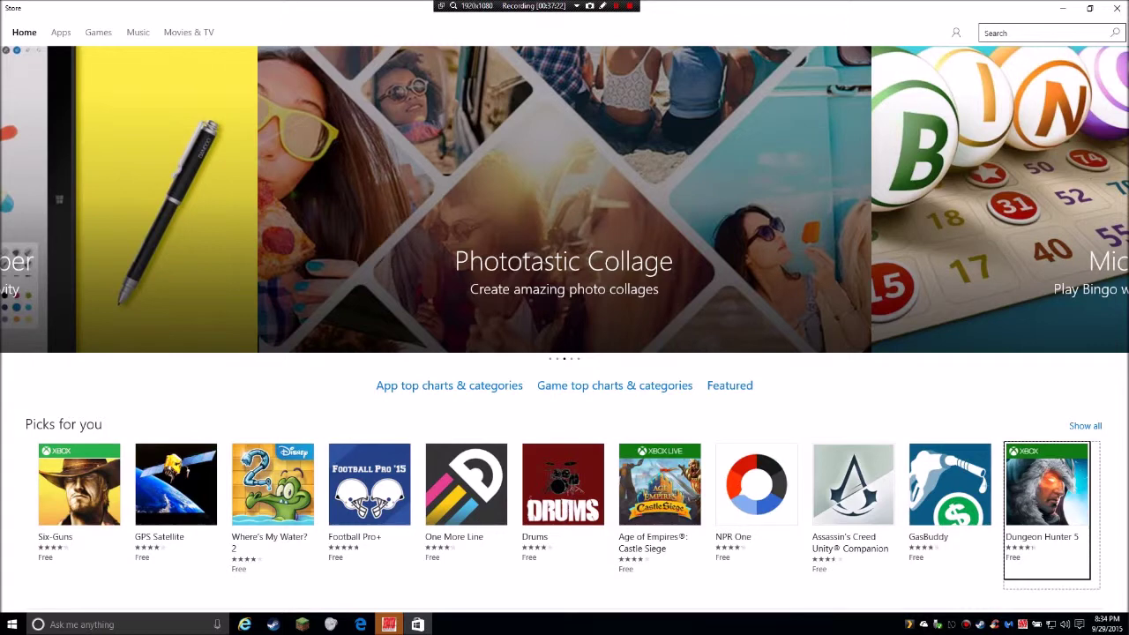
{"action": "key", "text": "Right"}
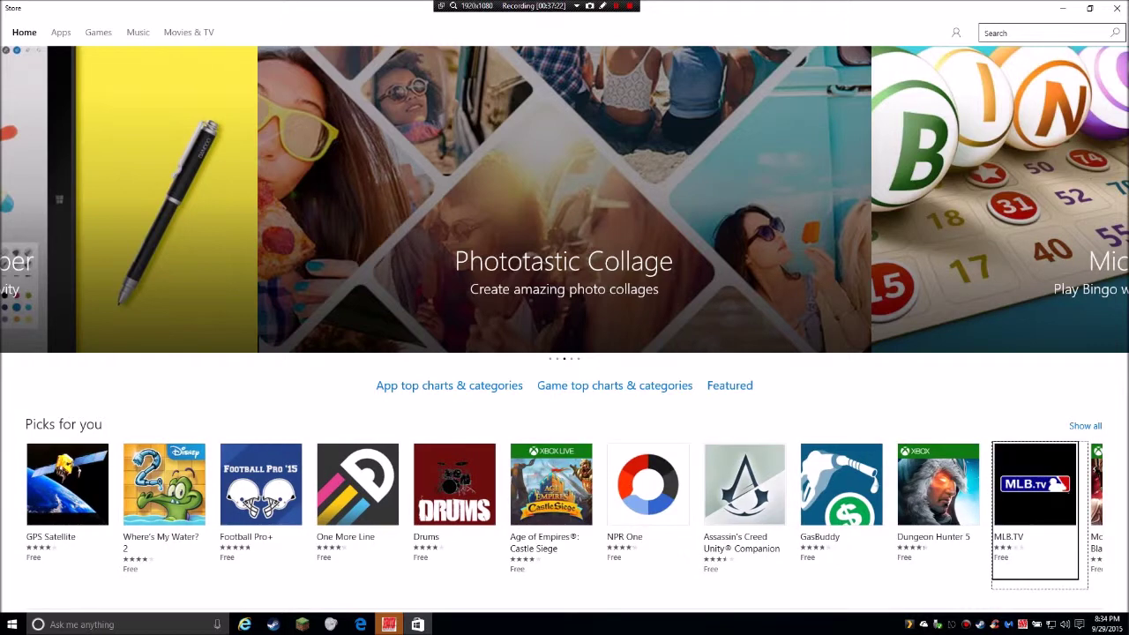
{"action": "key", "text": "Right"}
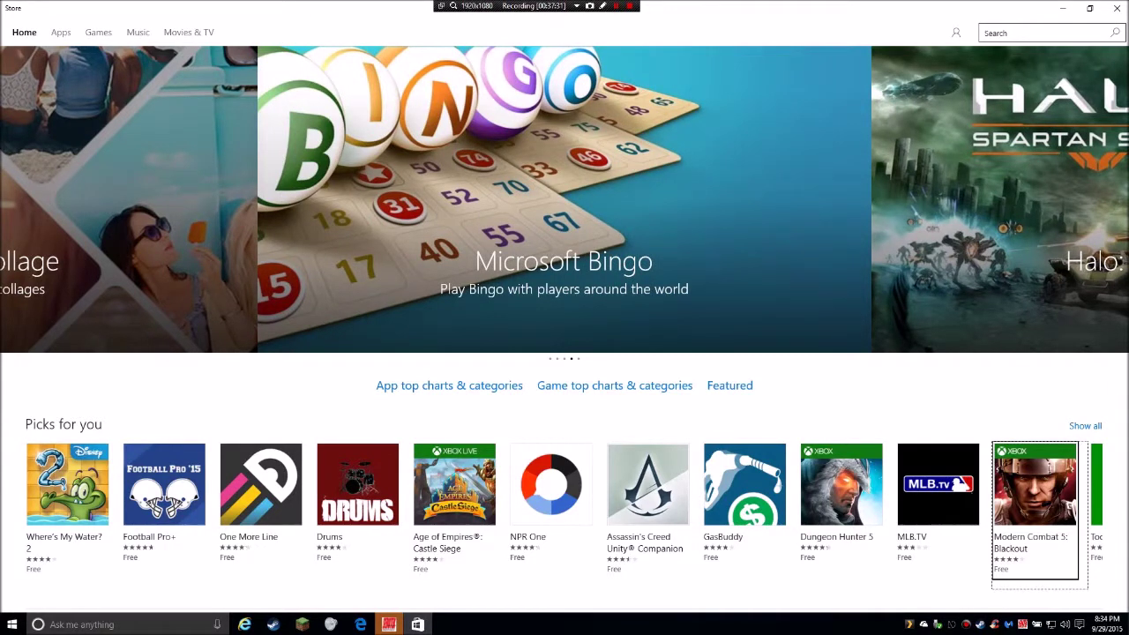
{"action": "key", "text": "Right"}
{"action": "key", "text": "Right"}
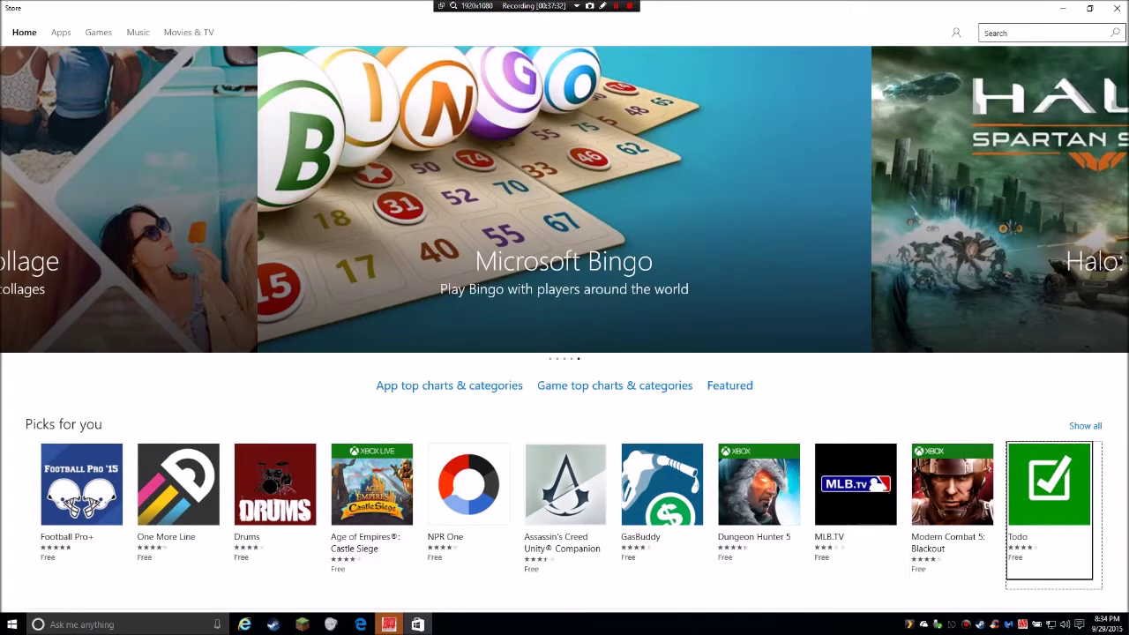
{"action": "key", "text": "Left"}
{"action": "key", "text": "Return"}
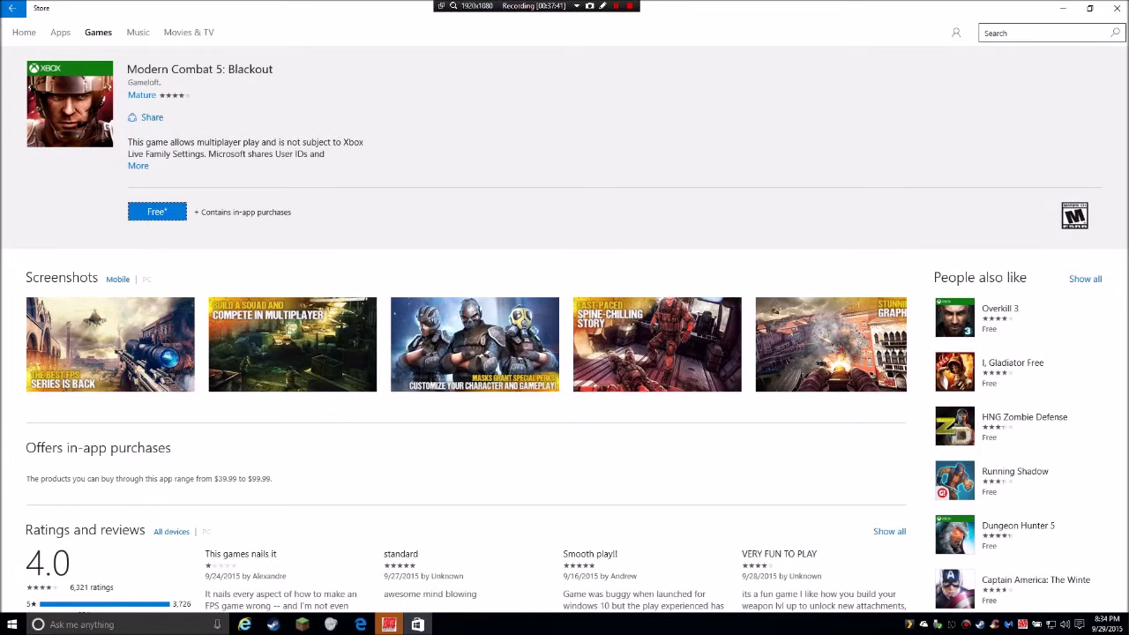
Look through the game page's screenshots, in-app purchase offers, ratings, reviews and features, and close the Store
{"action": "scroll", "coordinate": [565, 329], "scroll_direction": "down", "scroll_amount": 1}
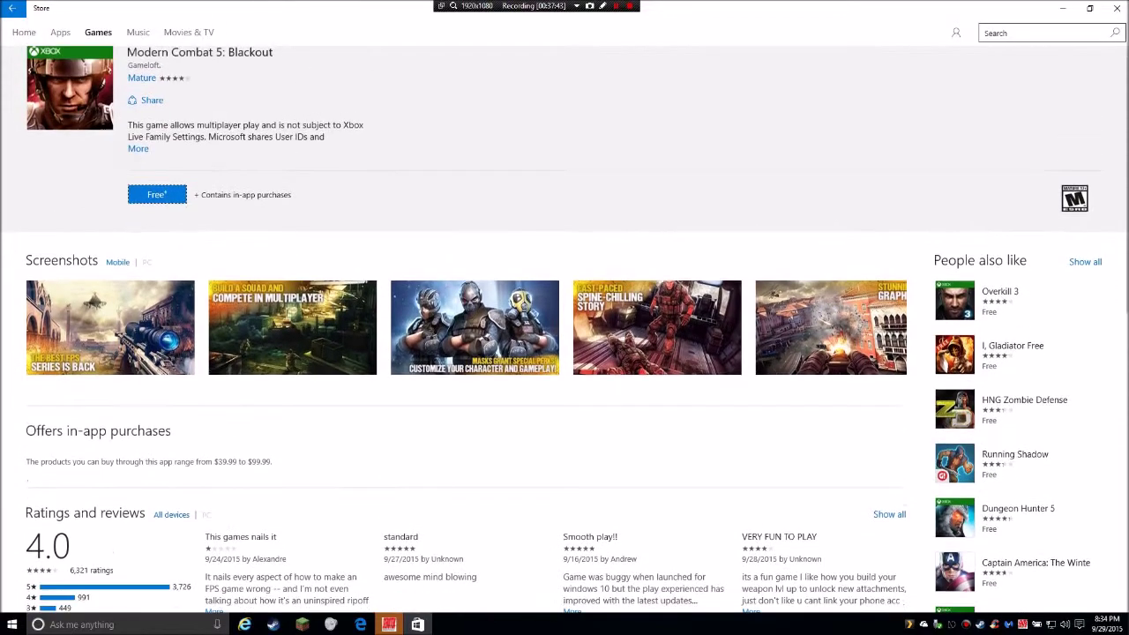
{"action": "scroll", "coordinate": [565, 329], "scroll_direction": "down", "scroll_amount": 3}
{"action": "scroll", "coordinate": [565, 329], "scroll_direction": "up", "scroll_amount": 1}
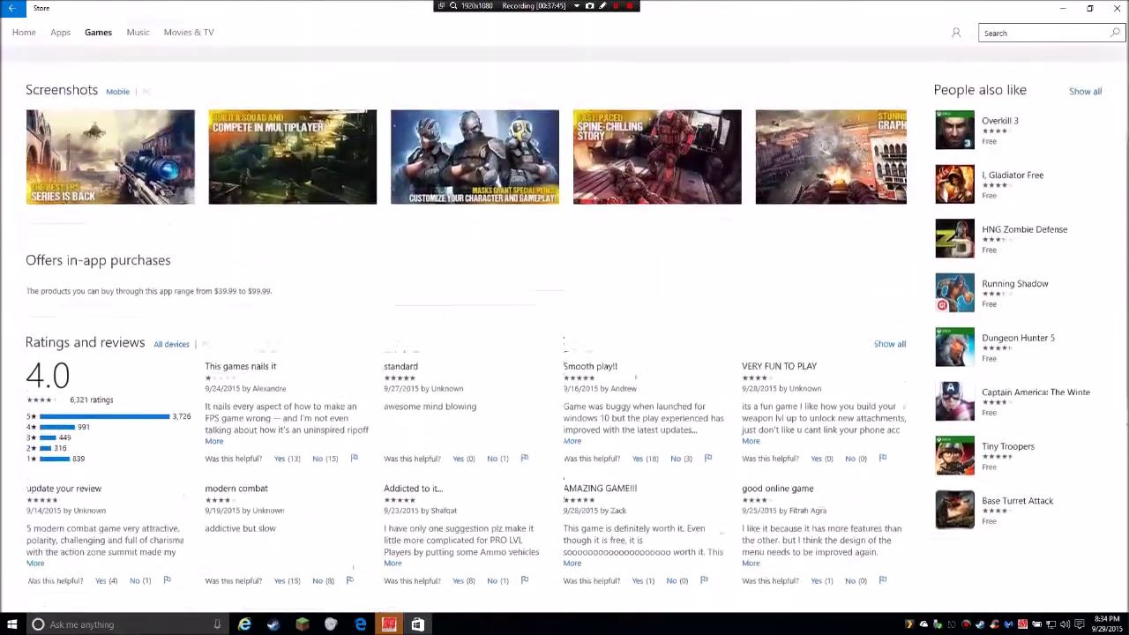
{"action": "scroll", "coordinate": [565, 329], "scroll_direction": "up", "scroll_amount": 2}
{"action": "scroll", "coordinate": [565, 329], "scroll_direction": "down", "scroll_amount": 4}
{"action": "scroll", "coordinate": [564, 329], "scroll_direction": "up", "scroll_amount": 1}
{"action": "scroll", "coordinate": [564, 329], "scroll_direction": "up", "scroll_amount": 3}
{"action": "scroll", "coordinate": [565, 329], "scroll_direction": "down", "scroll_amount": 1}
{"action": "scroll", "coordinate": [565, 329], "scroll_direction": "down", "scroll_amount": 1}
{"action": "scroll", "coordinate": [565, 329], "scroll_direction": "up", "scroll_amount": 2}
{"action": "scroll", "coordinate": [565, 329], "scroll_direction": "down", "scroll_amount": 1}
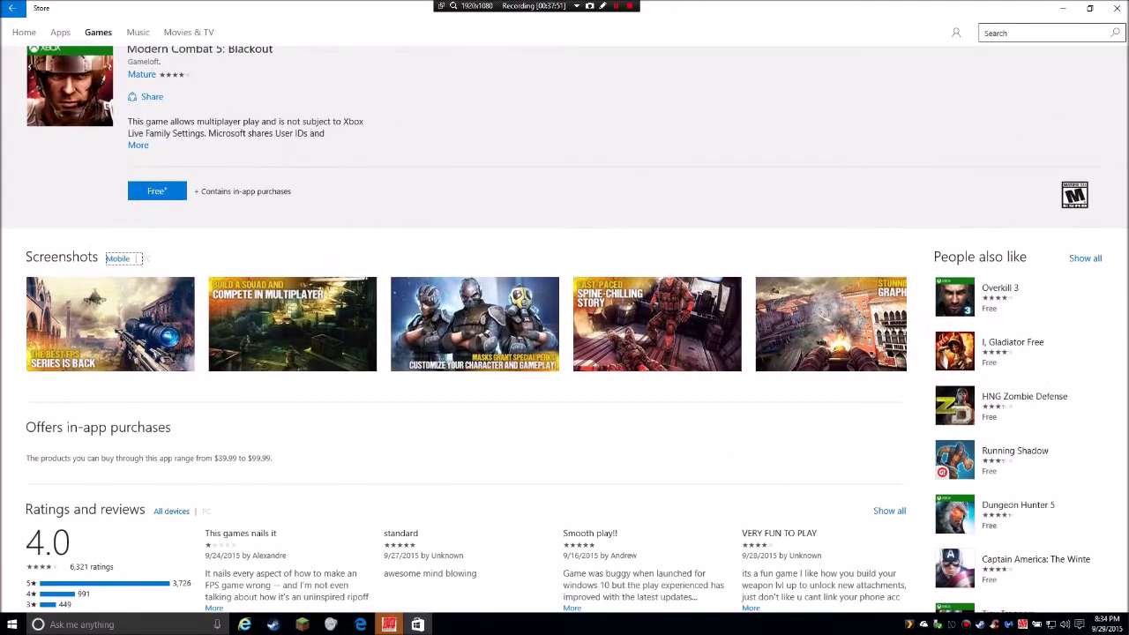
{"action": "scroll", "coordinate": [565, 329], "scroll_direction": "down", "scroll_amount": 4}
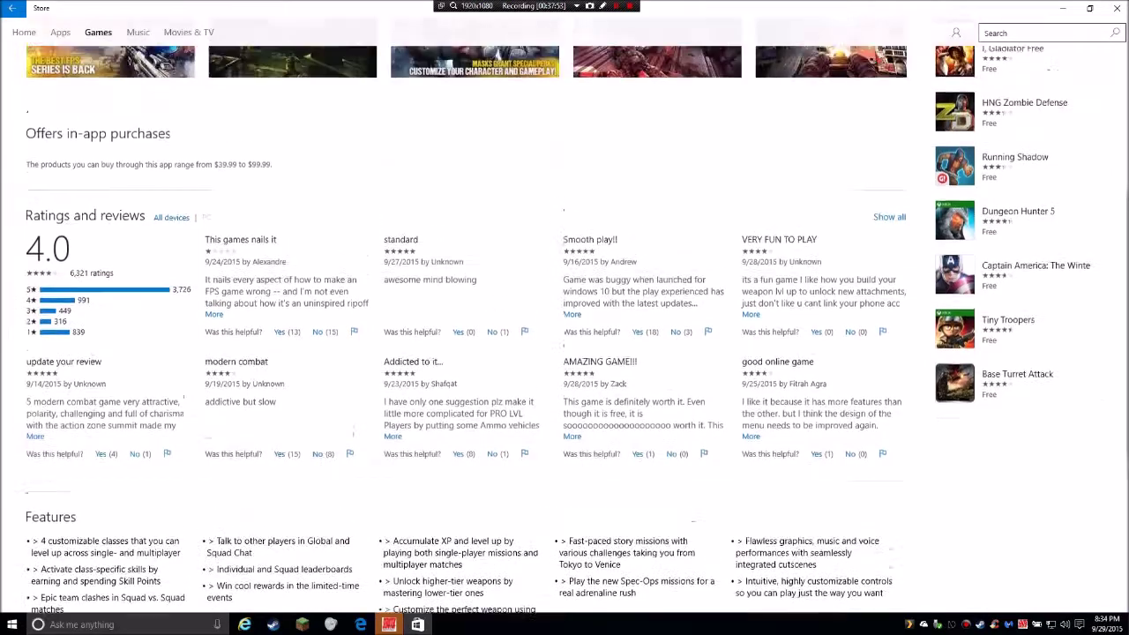
{"action": "scroll", "coordinate": [565, 329], "scroll_direction": "up", "scroll_amount": 4}
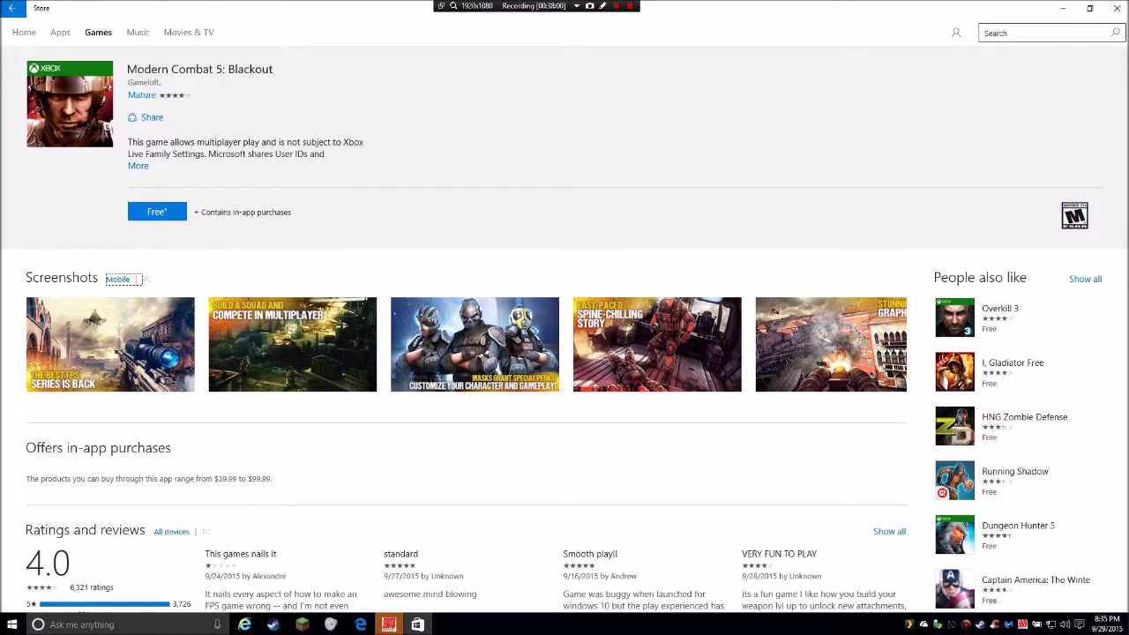
{"action": "key", "text": "alt+F4"}
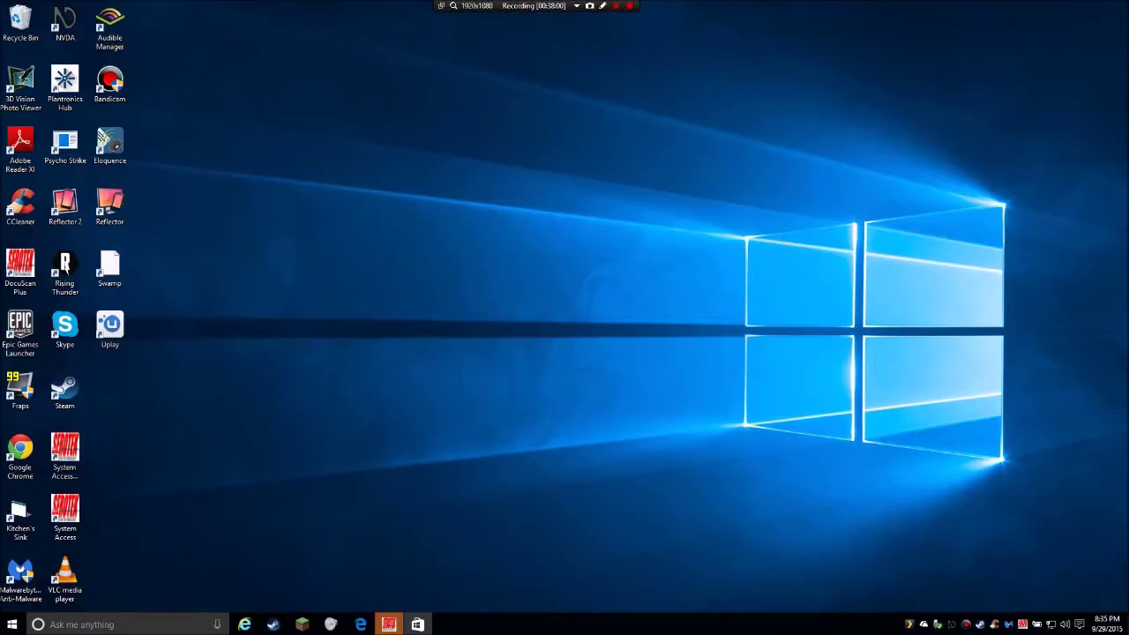